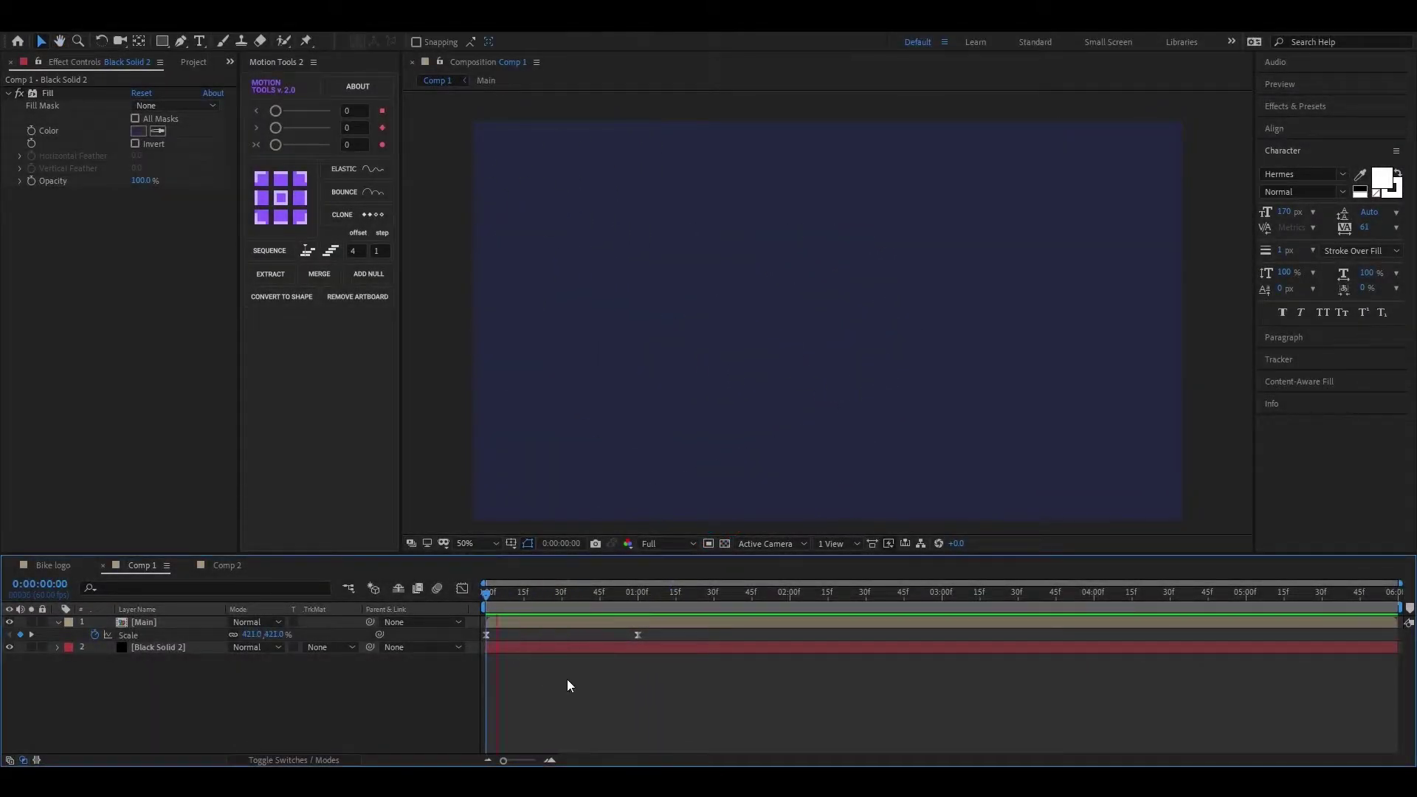
- Preview the shield logo animation in Comp 1 from the beginning
key("space")
left_click_drag(756, 591, 486, 599)
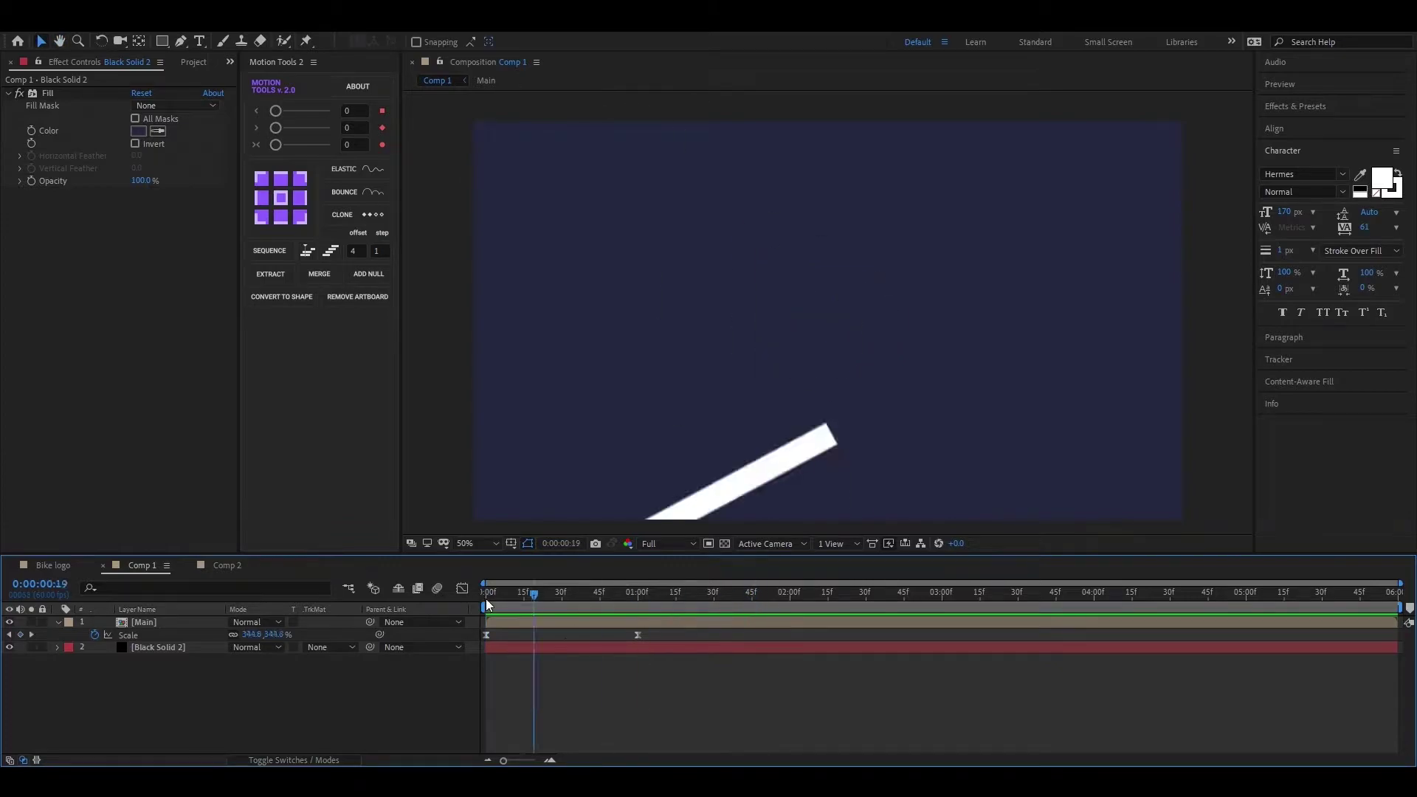
key("space")
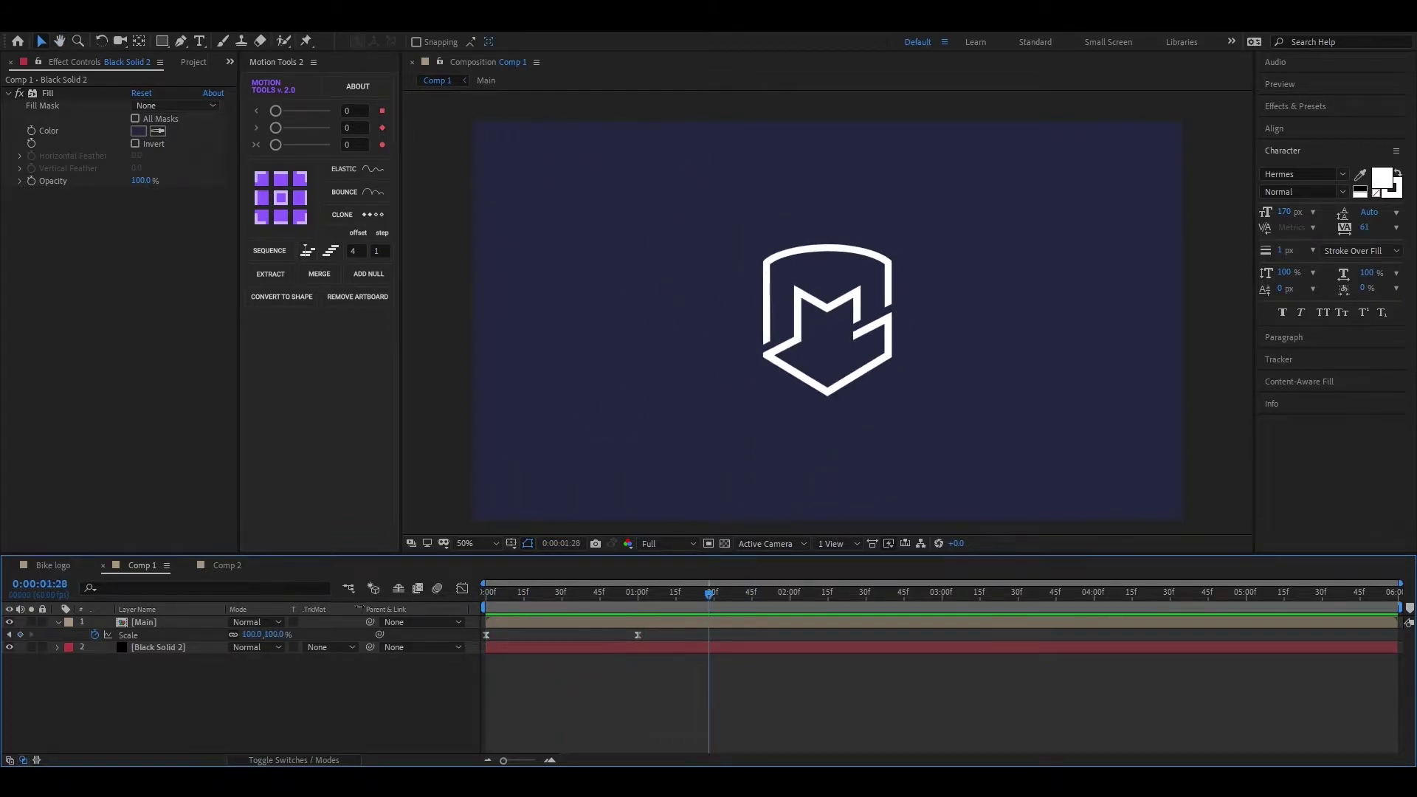
- Preview the Bike logo composition's animation from the start and examine its strokes up close near 0:00:03:42
left_click(38, 566)
left_click_drag(732, 595, 459, 590)
key("space")
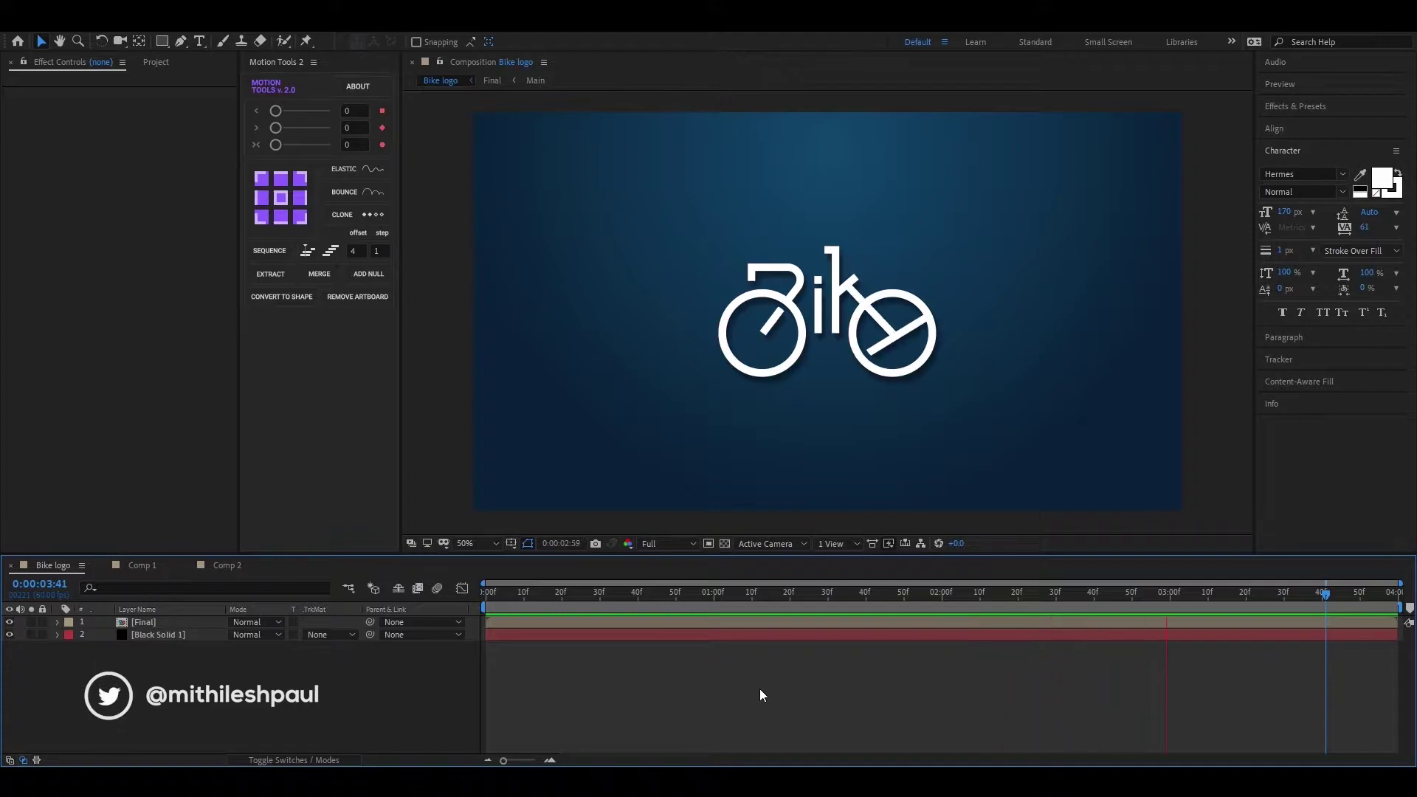
scroll(766, 284, "up", 4)
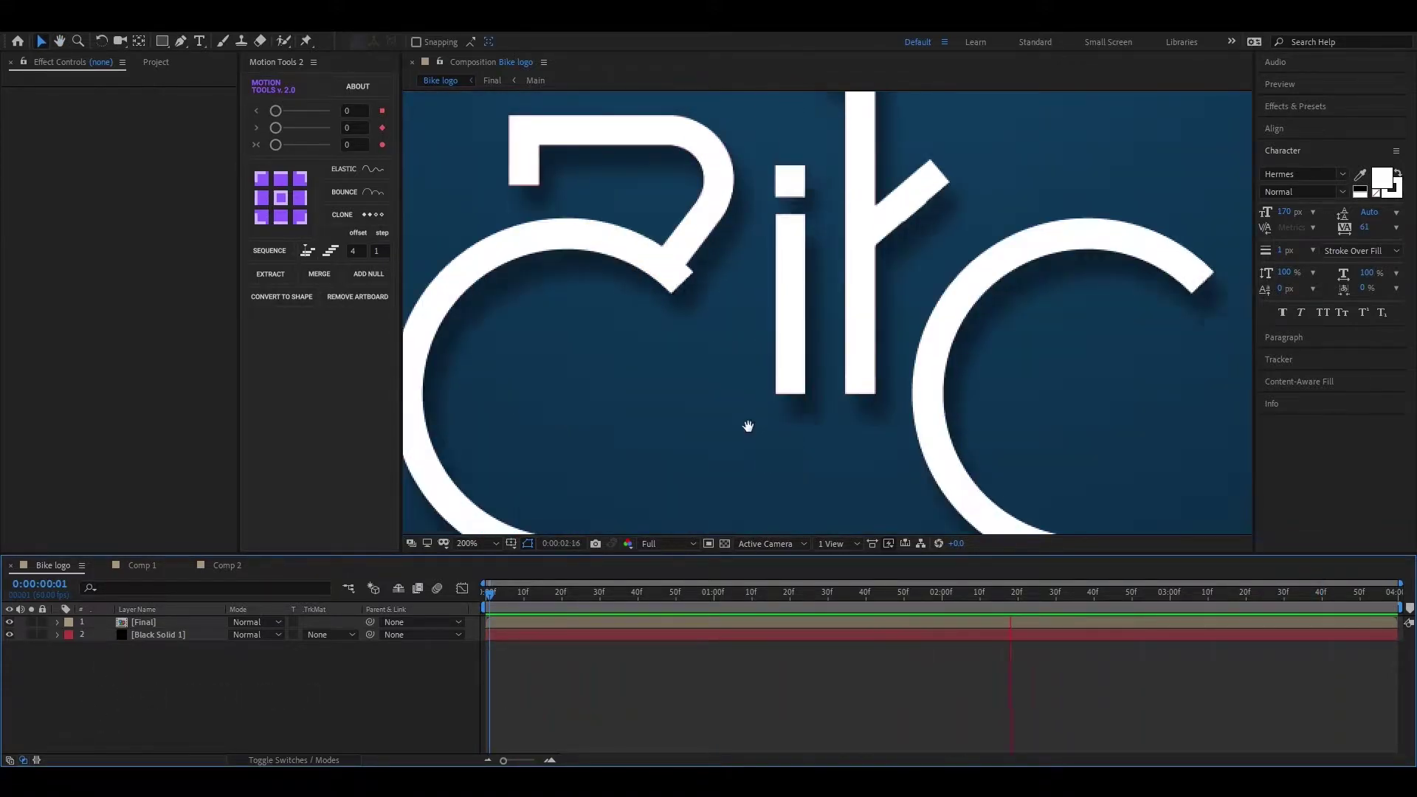
left_click_drag(1060, 593, 1330, 586)
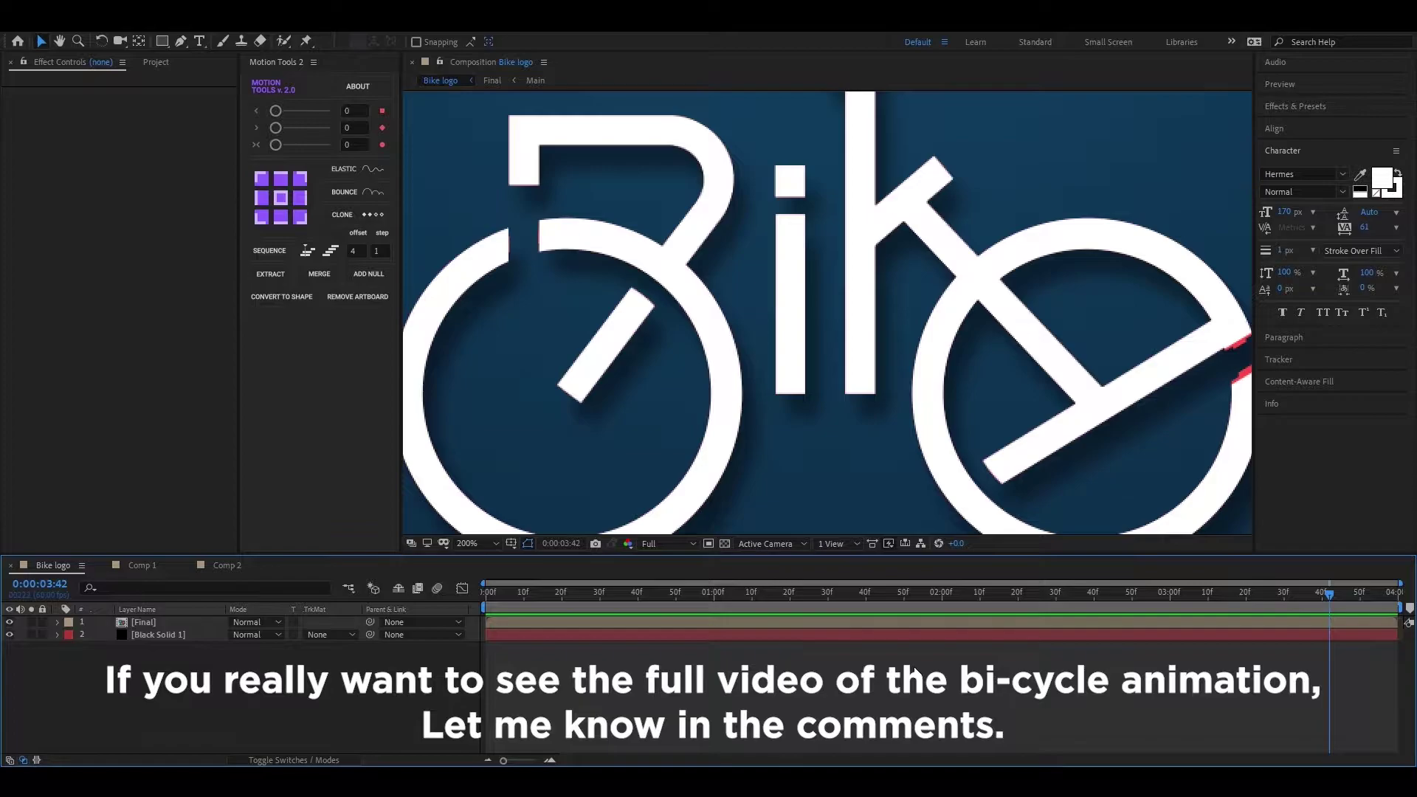
key("comma")
key("comma")
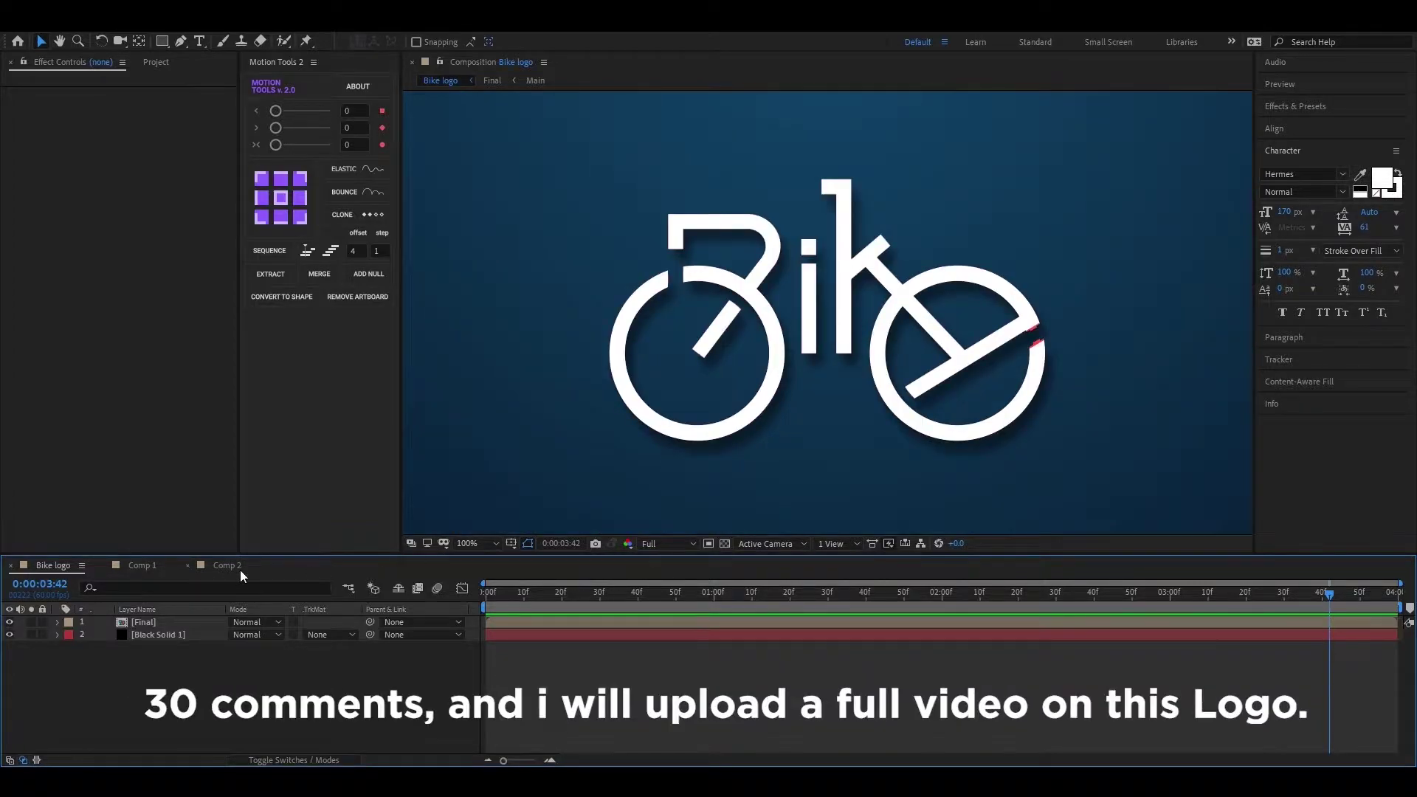
- Create a composition named Stroke animation and place Logo file mg.png in it
left_click(153, 62)
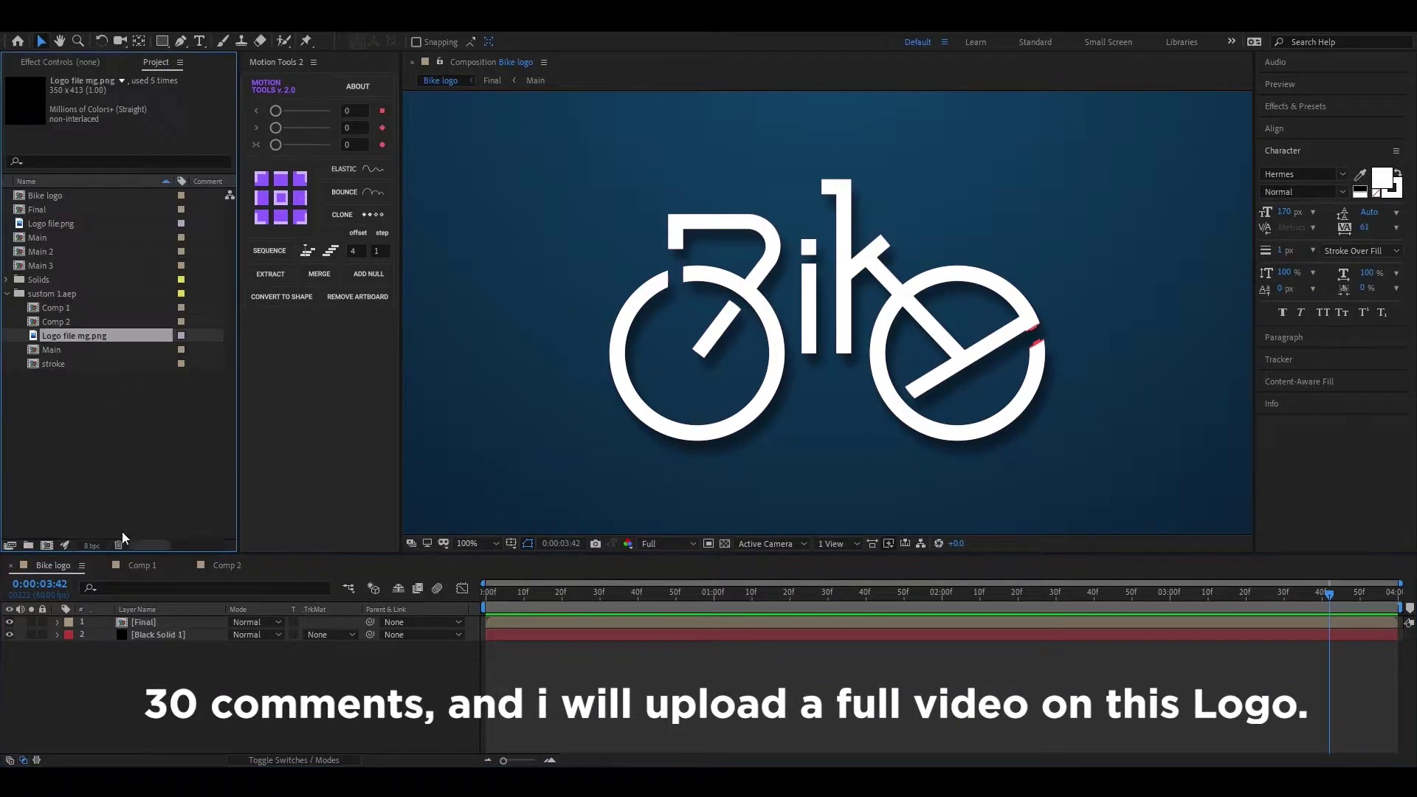
left_click(49, 547)
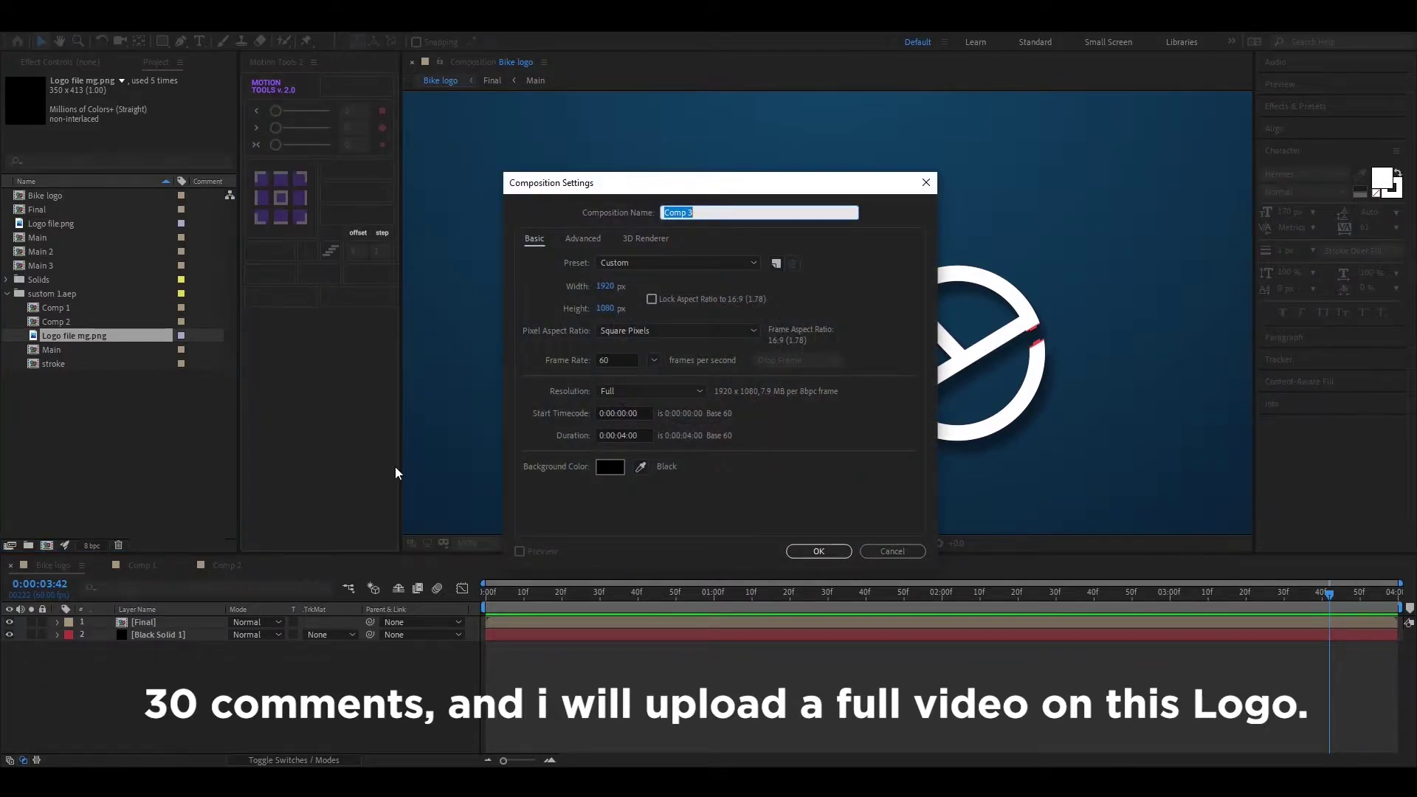
key("BackSpace")
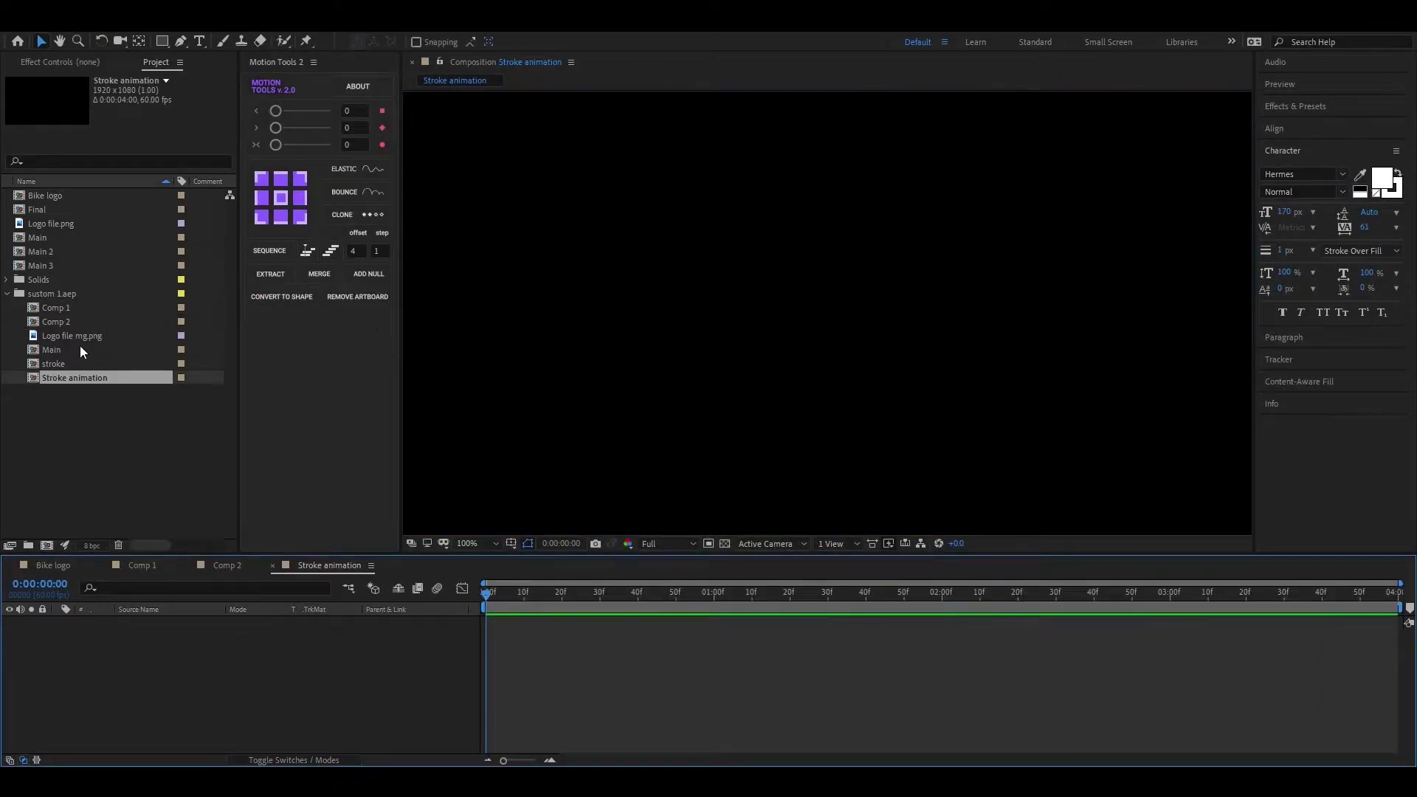
left_click_drag(74, 336, 295, 659)
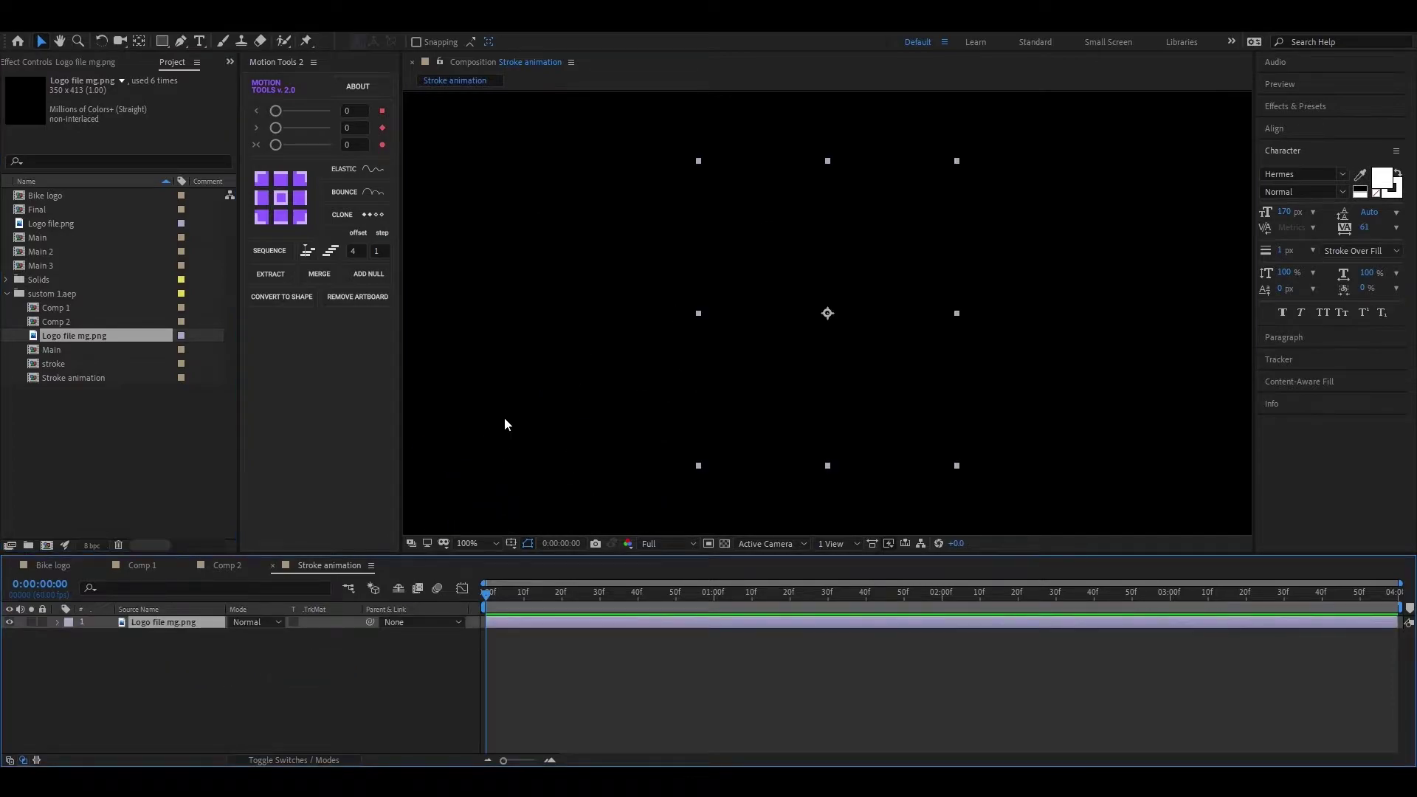
- Apply a Fill effect to the Logo file mg.png layer and set its color to white
key("ctrl+space")
type("fill")
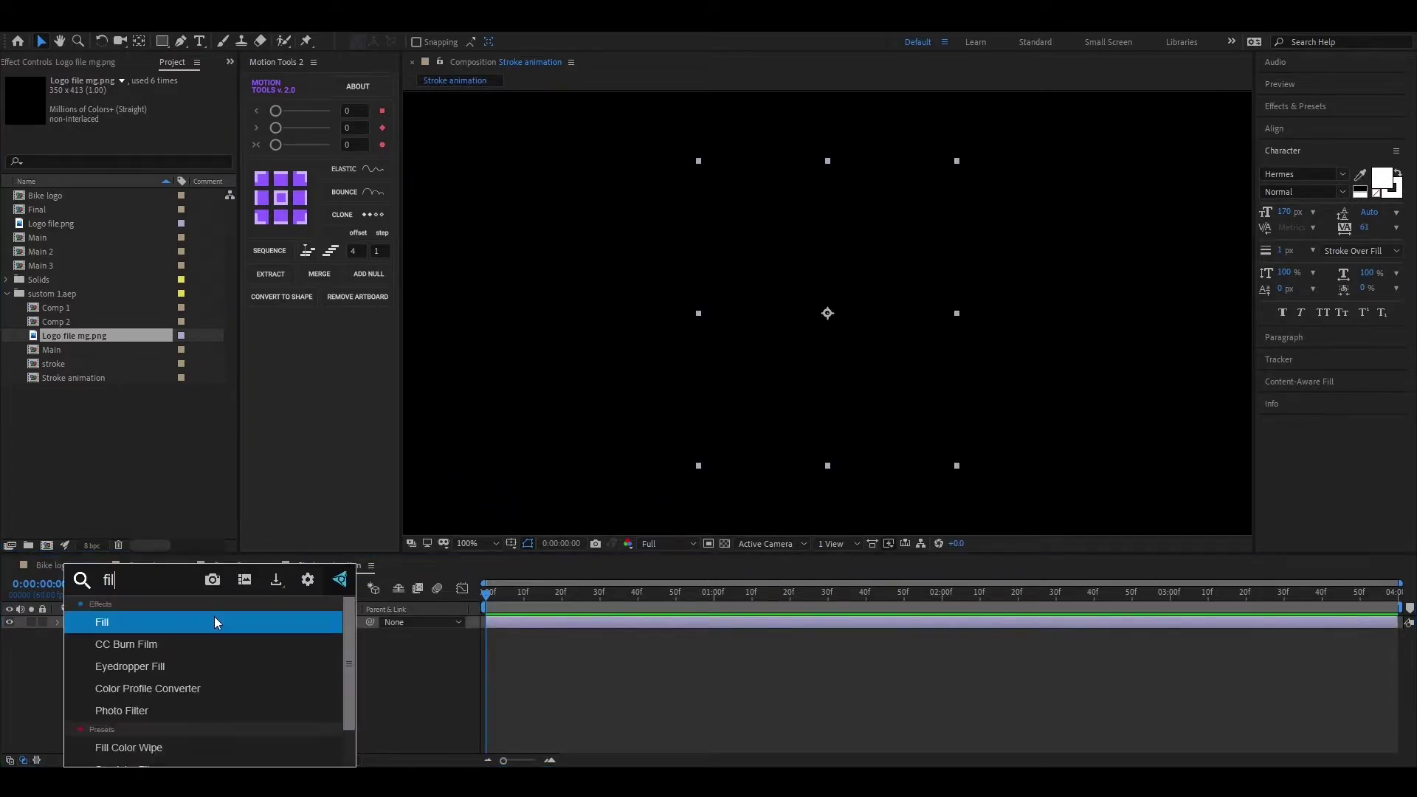
key("Return")
left_click(138, 130)
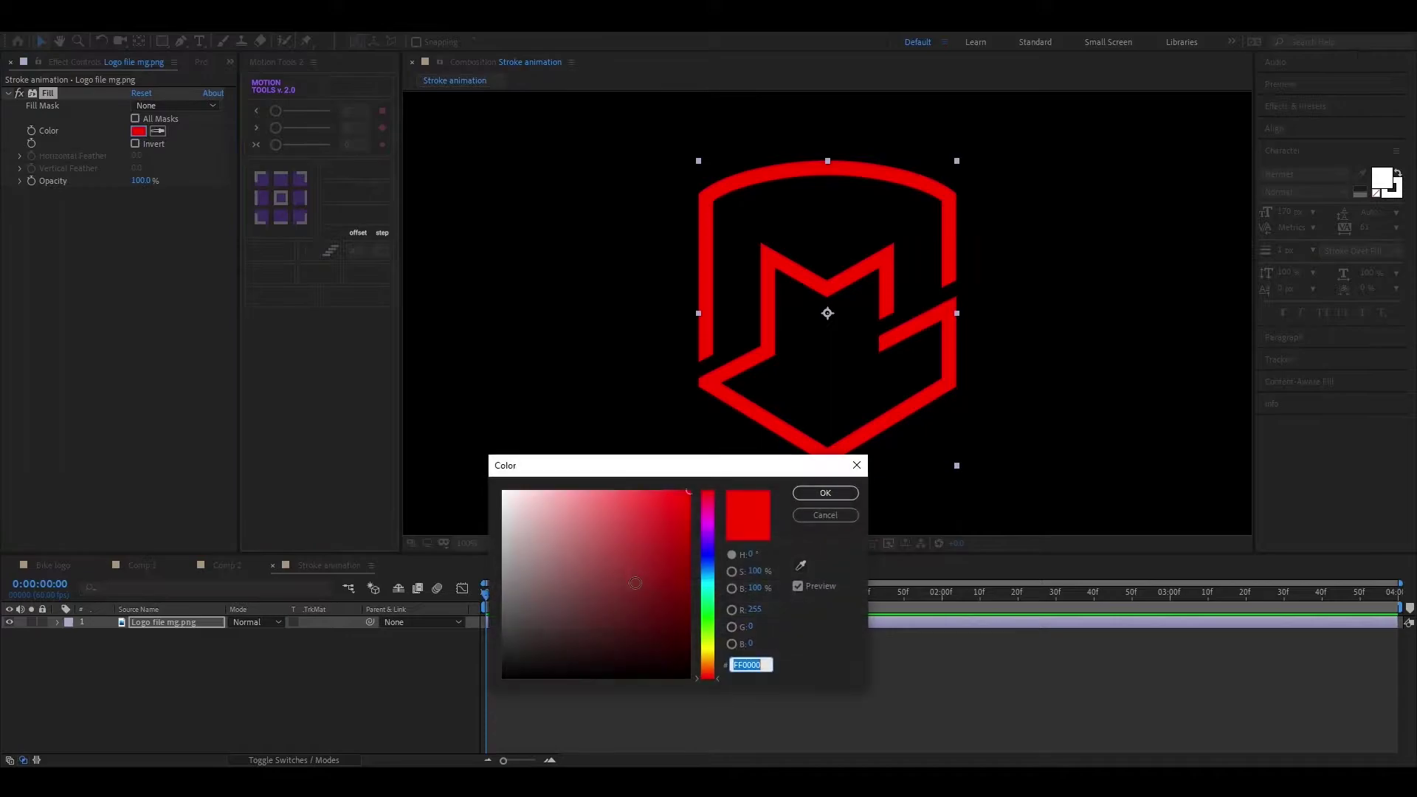
left_click(503, 491)
left_click(824, 492)
scroll(910, 313, "down", 1)
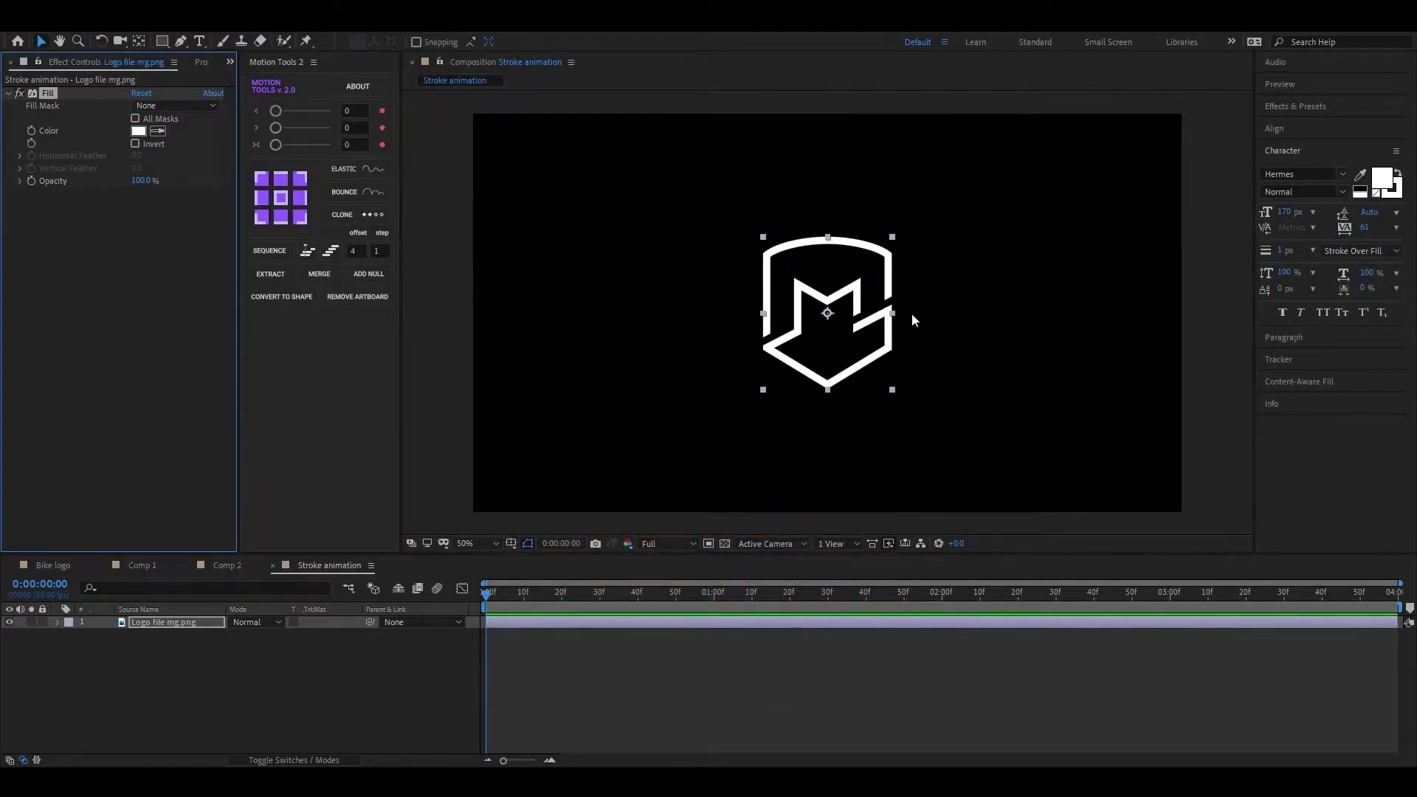
scroll(911, 313, "up", 1)
left_click(157, 318)
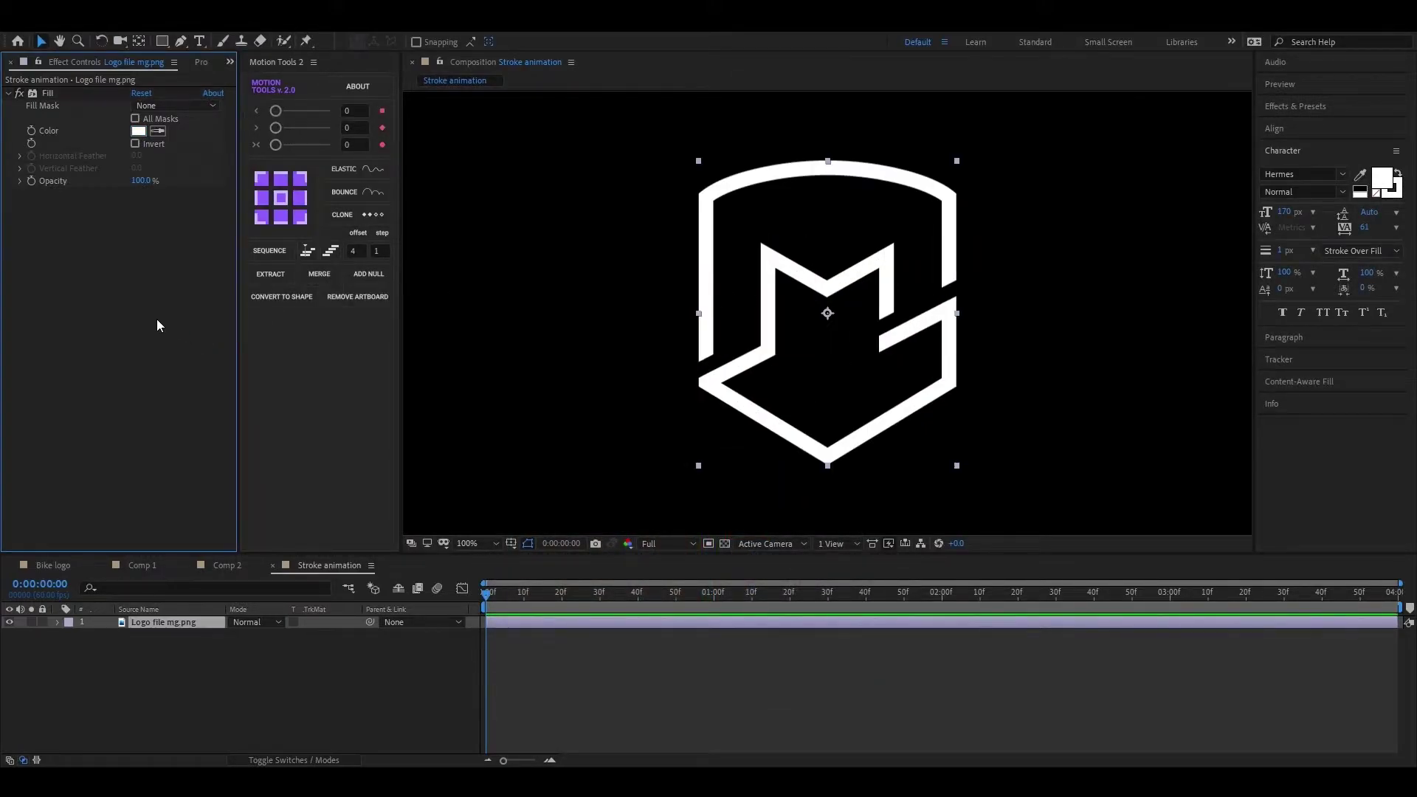
left_click(361, 356)
left_click(819, 649)
left_click(815, 424)
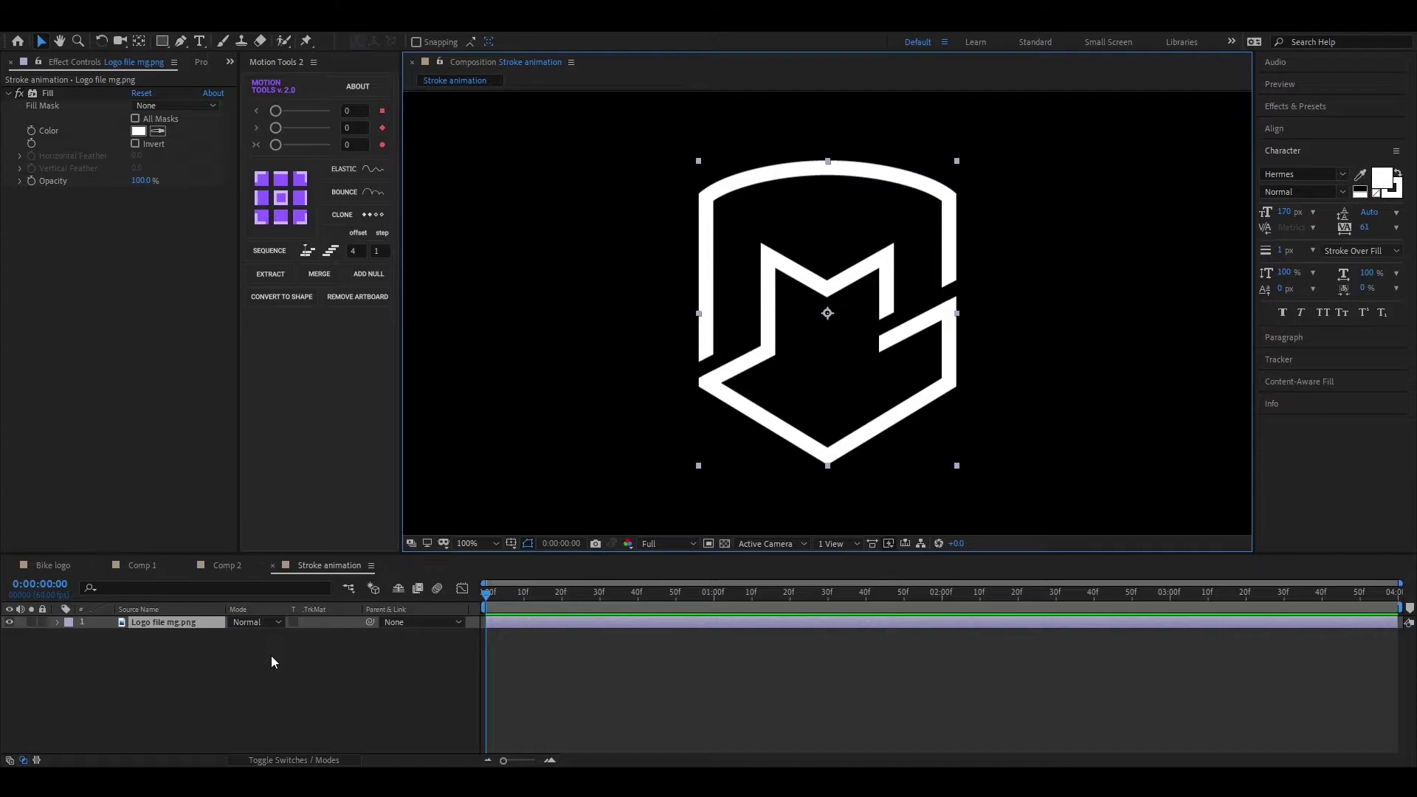
- On a new shape layer, trace the M's right leg and upper zigzag with straight Pen tool segments along the center of the logo's line
left_click(189, 655)
left_click(180, 40)
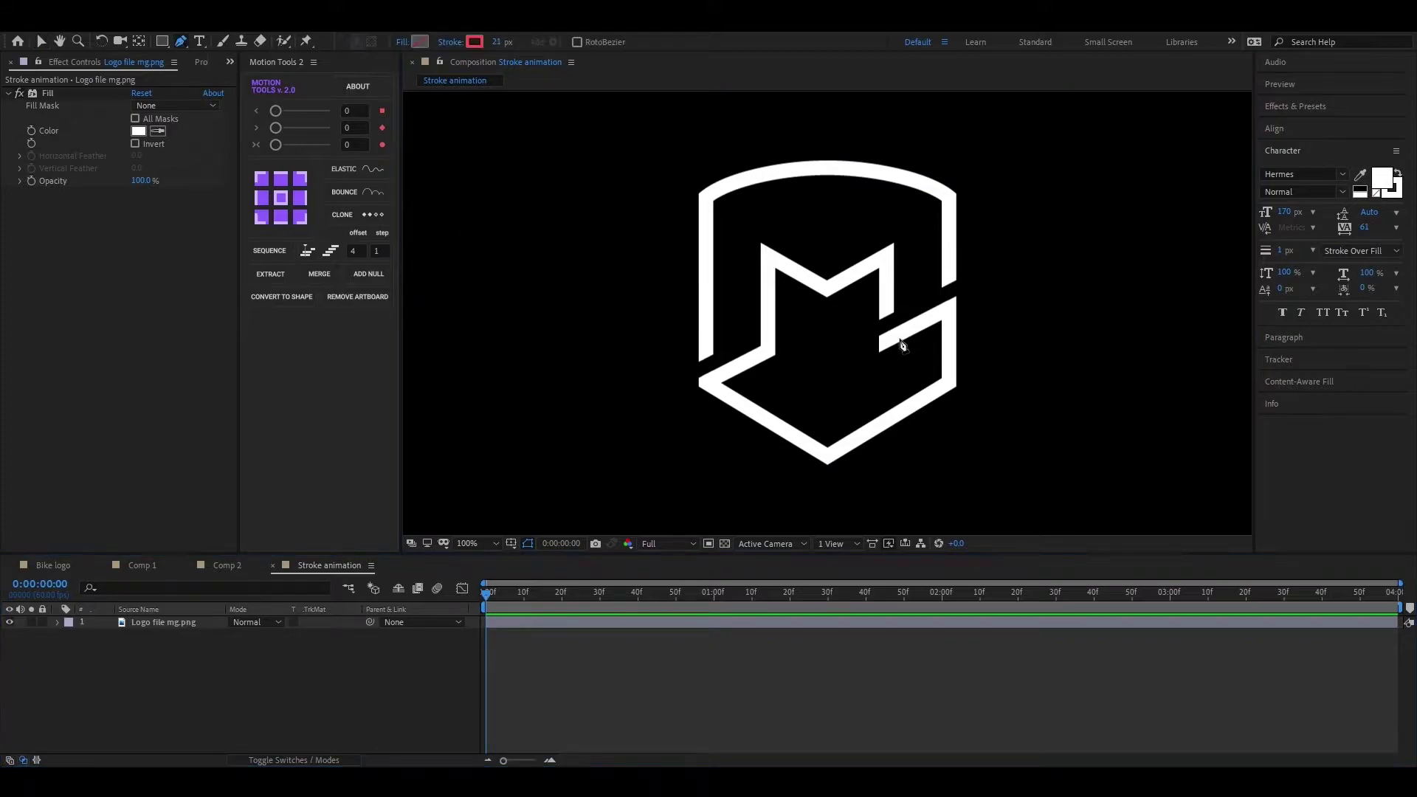
scroll(895, 321, "up", 2)
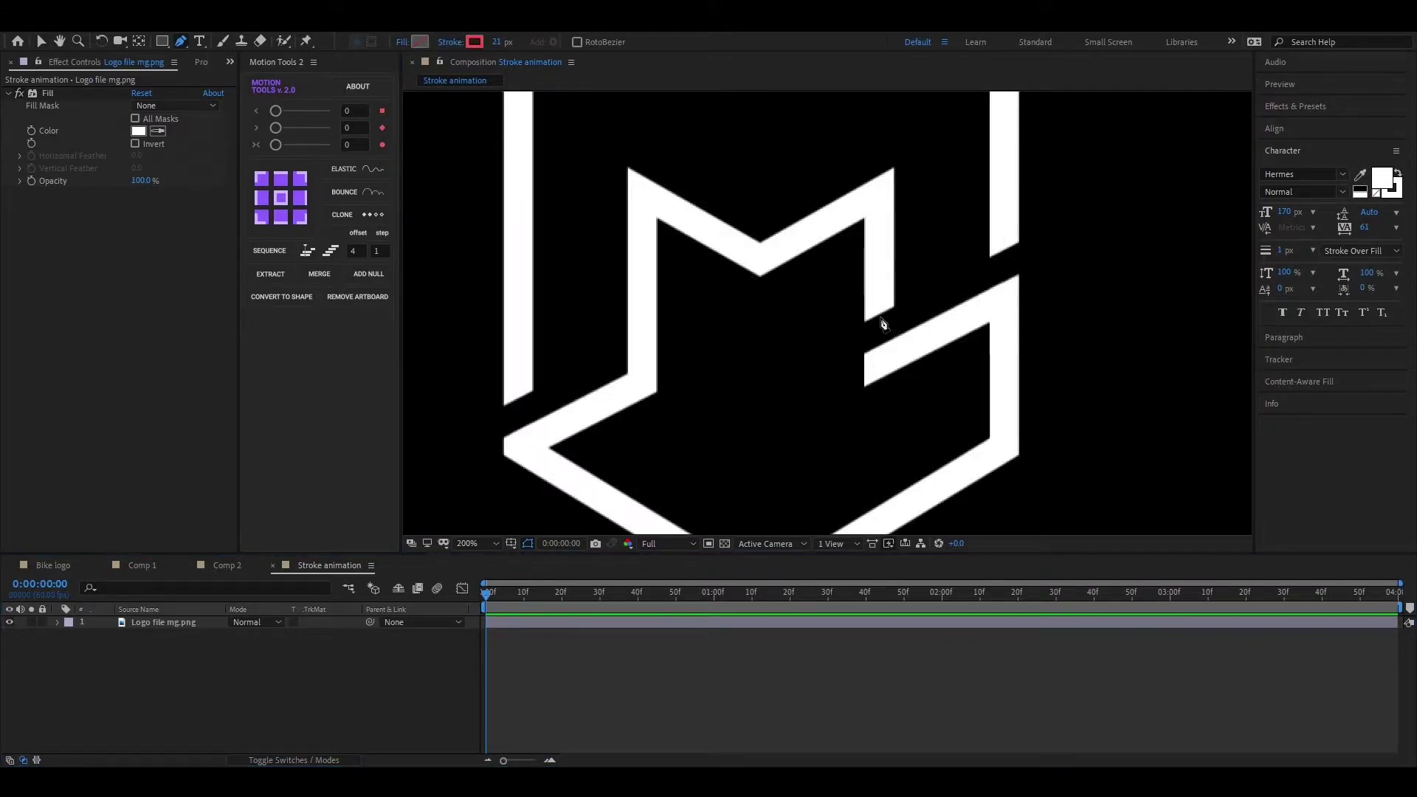
left_click(879, 324)
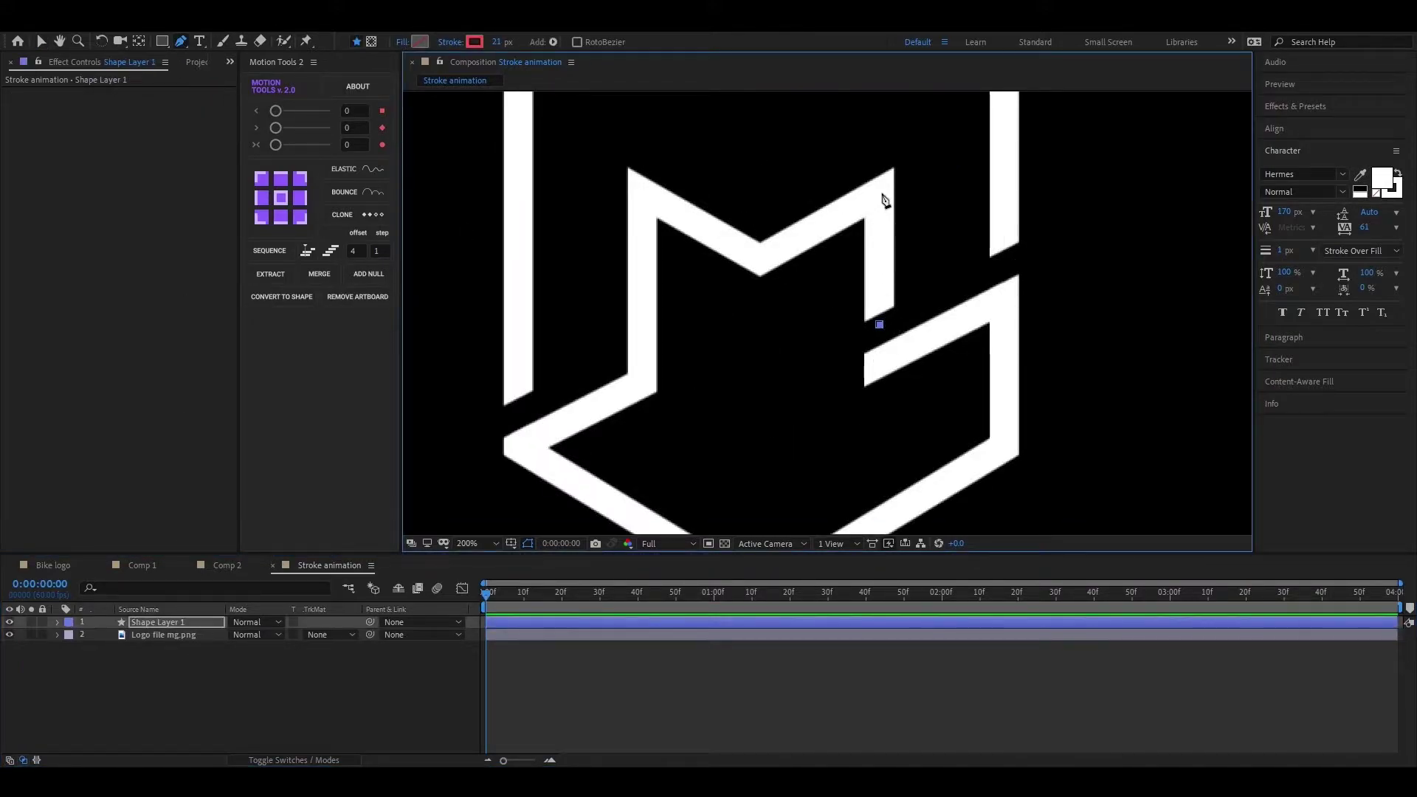
left_click(879, 190)
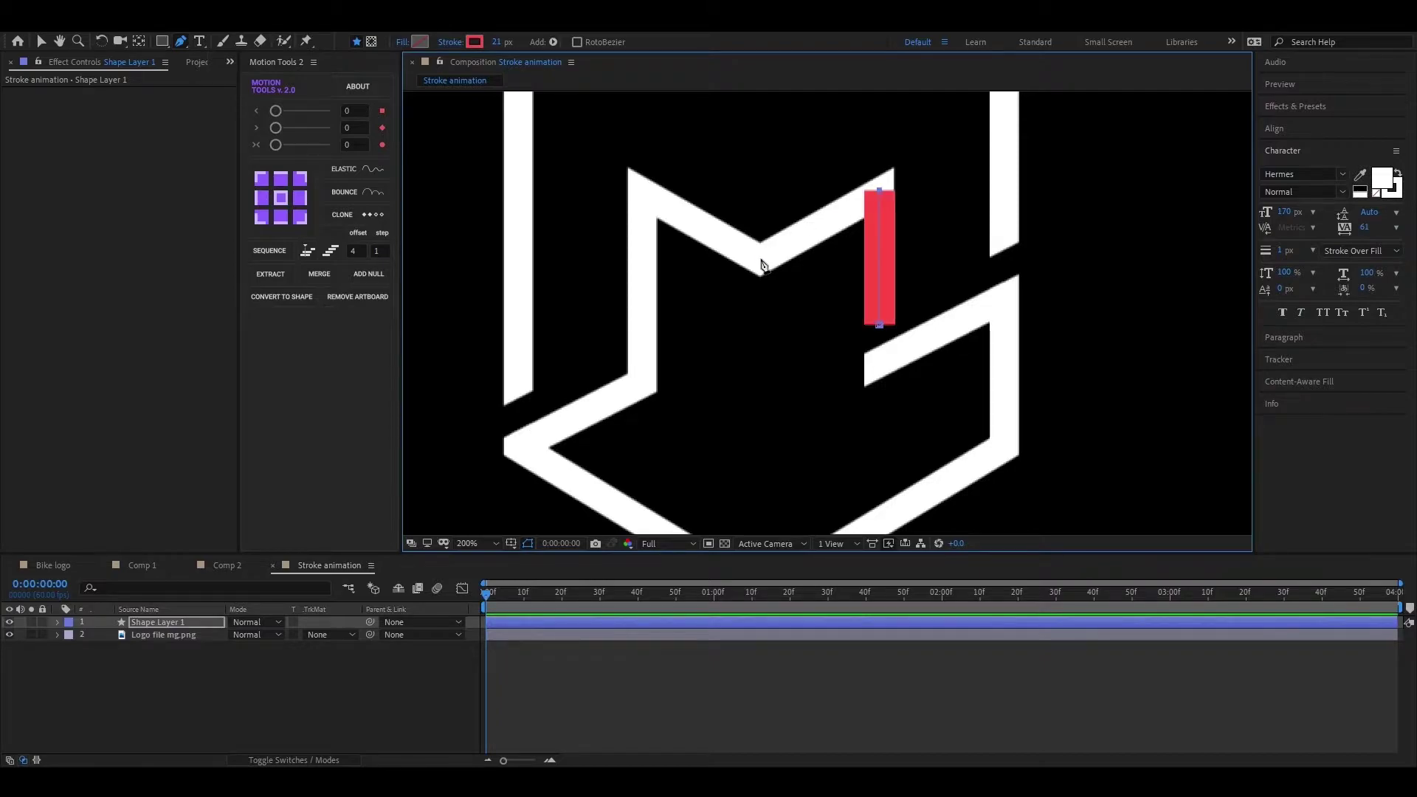
left_click(760, 259)
left_click(641, 190)
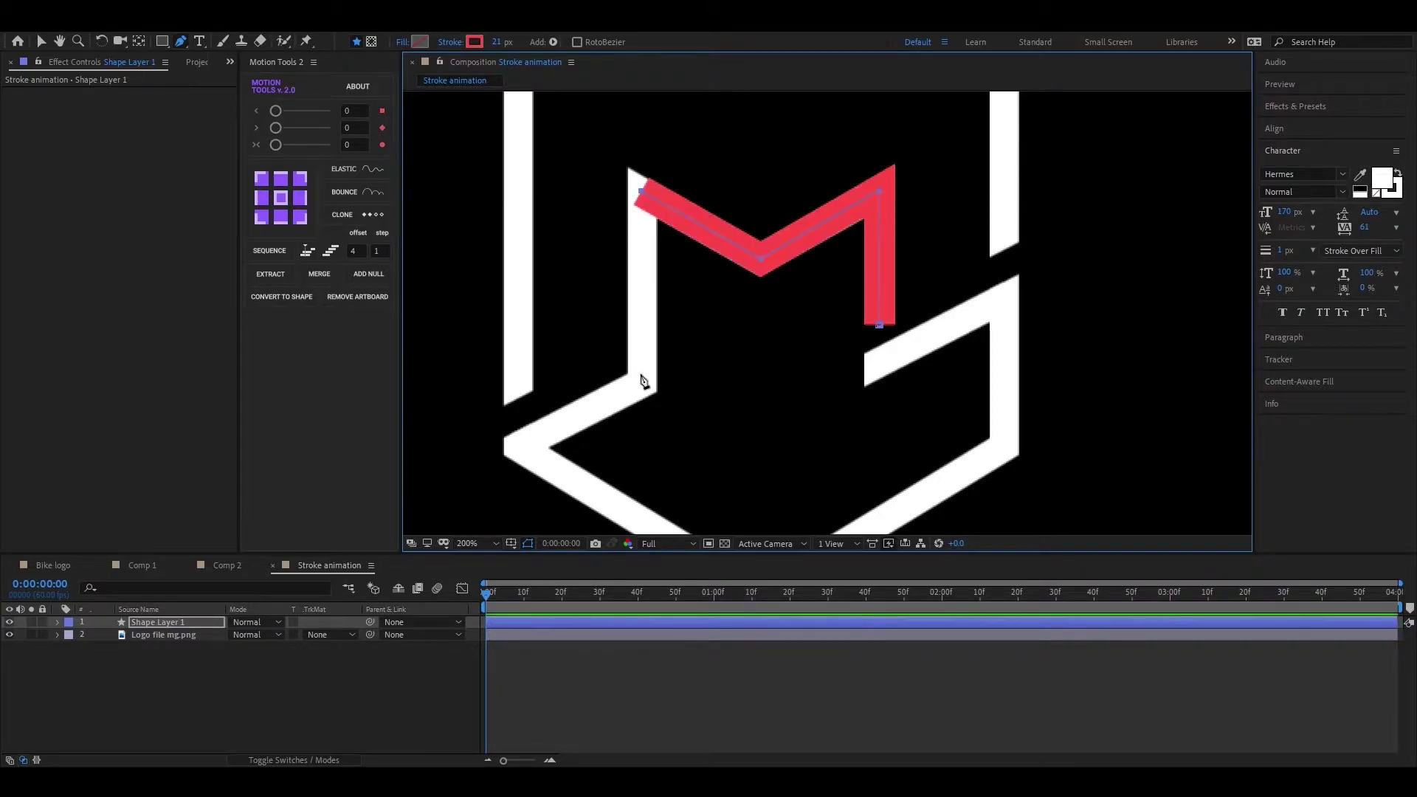
left_click(640, 374)
left_click(523, 445)
left_click_drag(577, 454, 533, 290)
key("ctrl+z")
key("ctrl+z")
- Continue the path down the M's left leg, around the shield's lower corners and back to the open end of the G
left_click(597, 220)
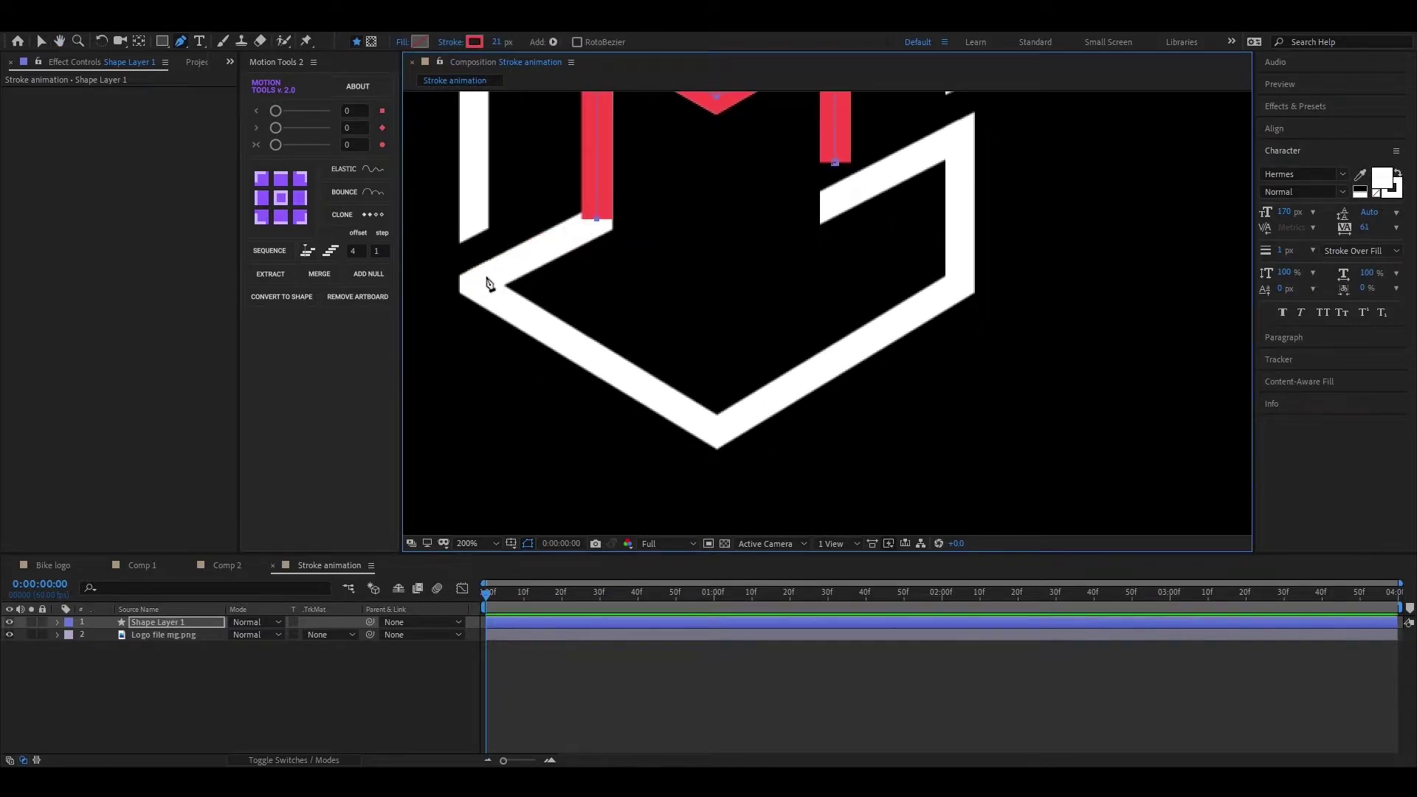
left_click(473, 284)
left_click(715, 430)
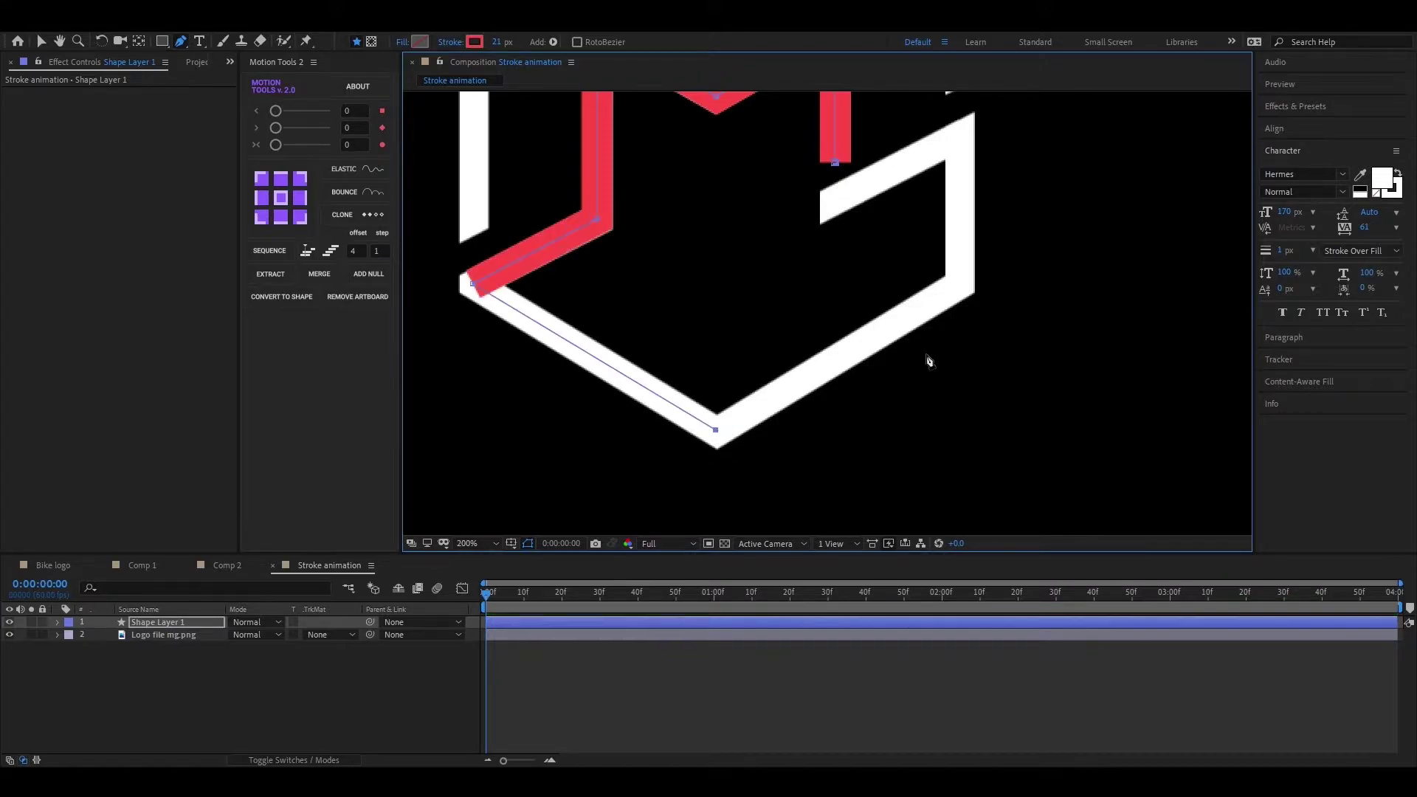
left_click(957, 286)
left_click(958, 136)
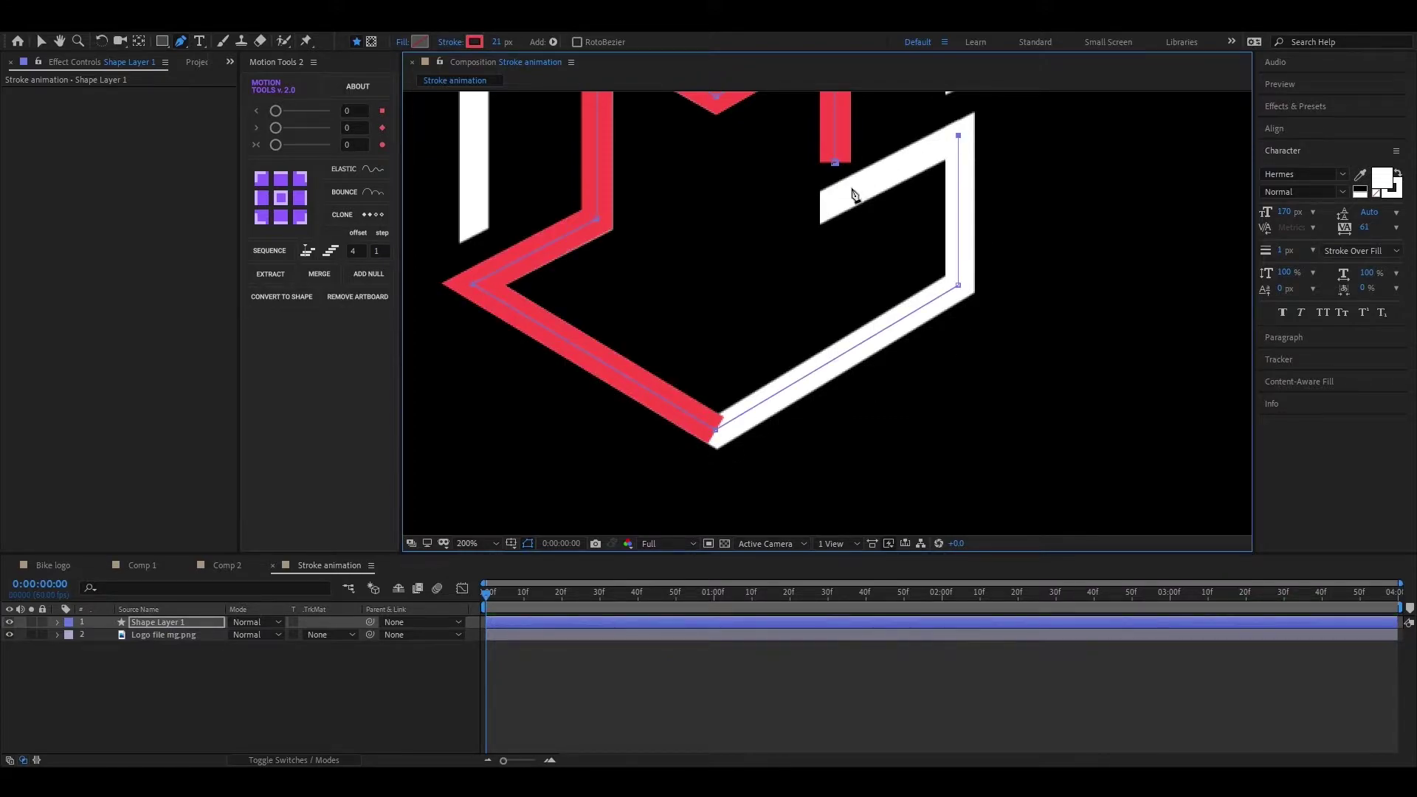
left_click(825, 213)
- Extend the path's end point past the tip of the G and nudge the right-hand corners so the stroke covers the logo
scroll(780, 354, "up", 3)
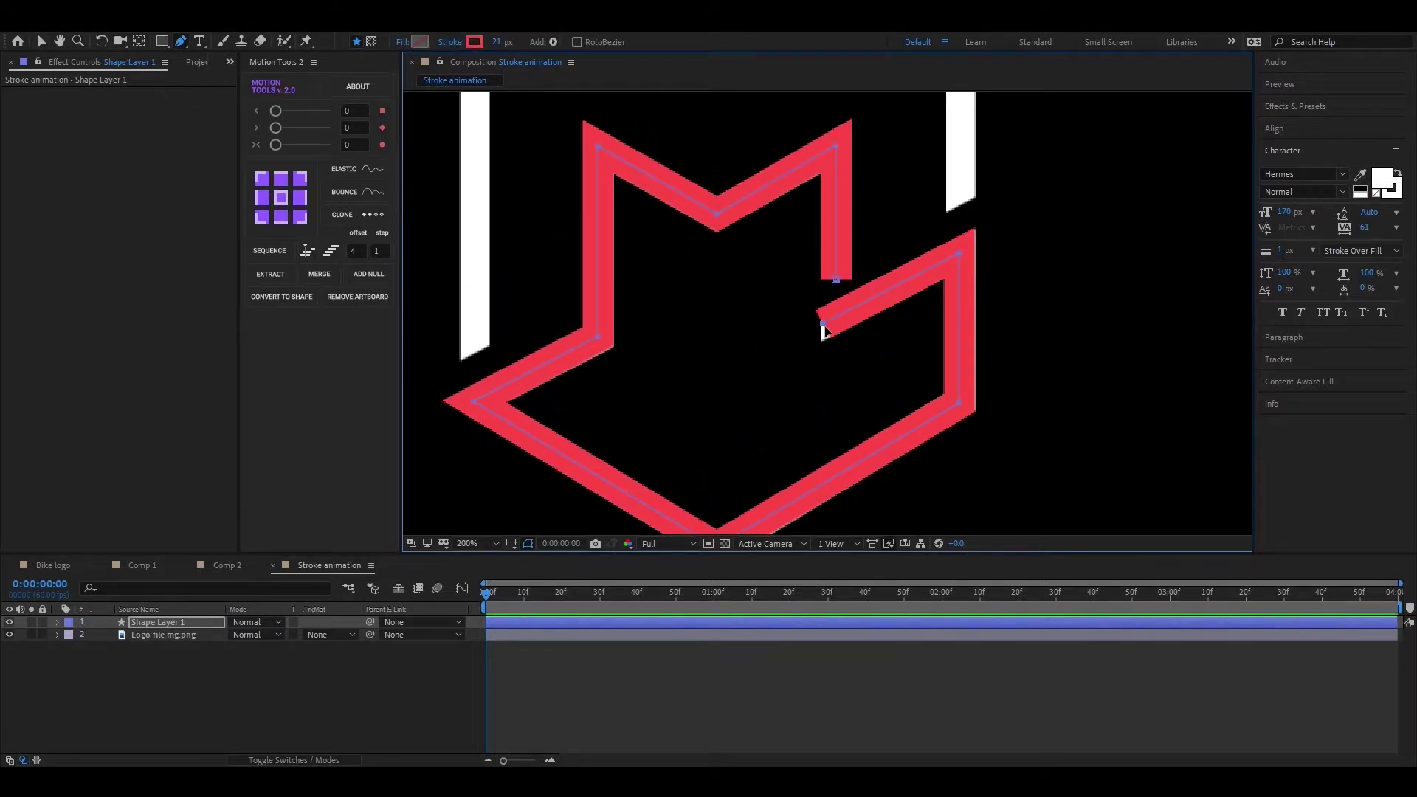
left_click_drag(824, 331, 809, 334)
left_click_drag(961, 256, 964, 257)
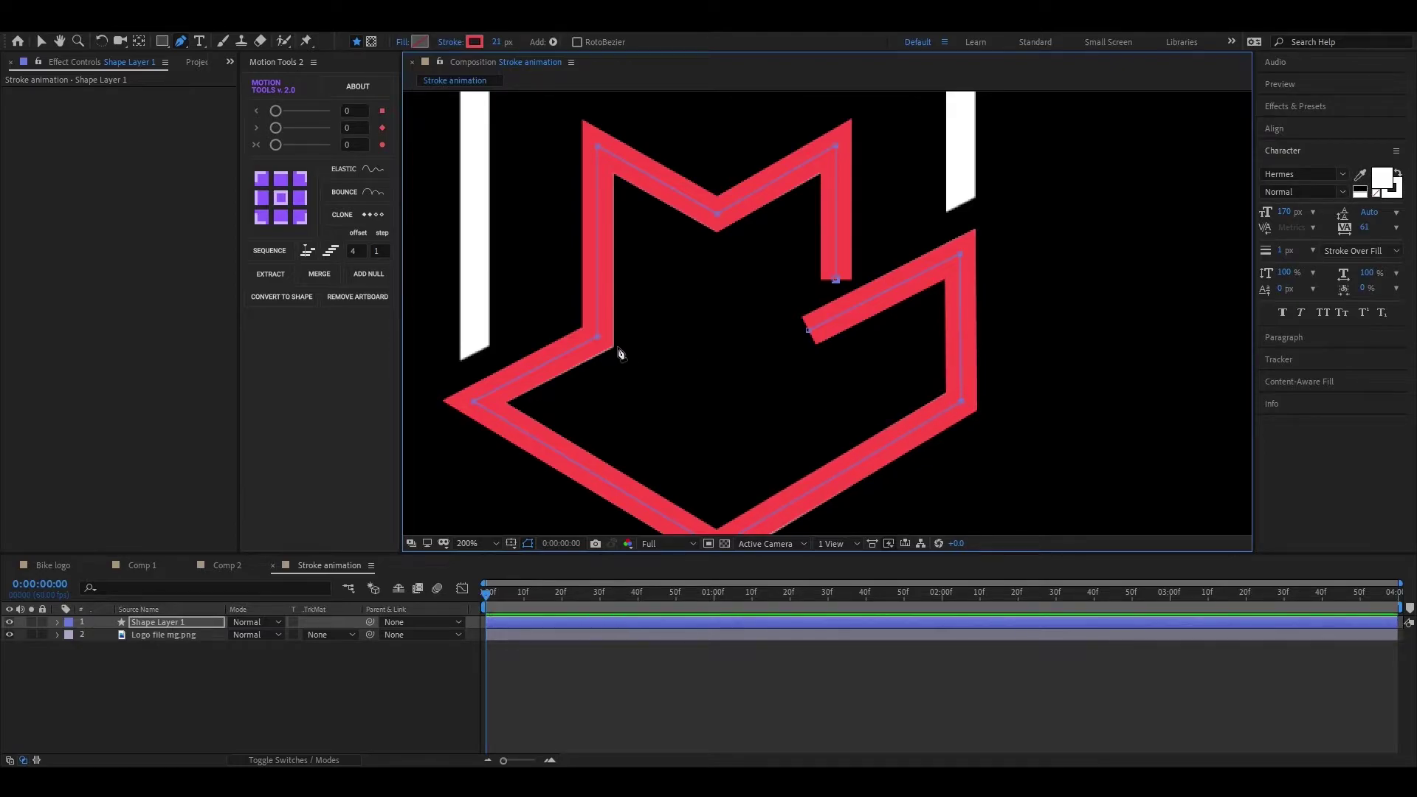
scroll(709, 199, "down", 3)
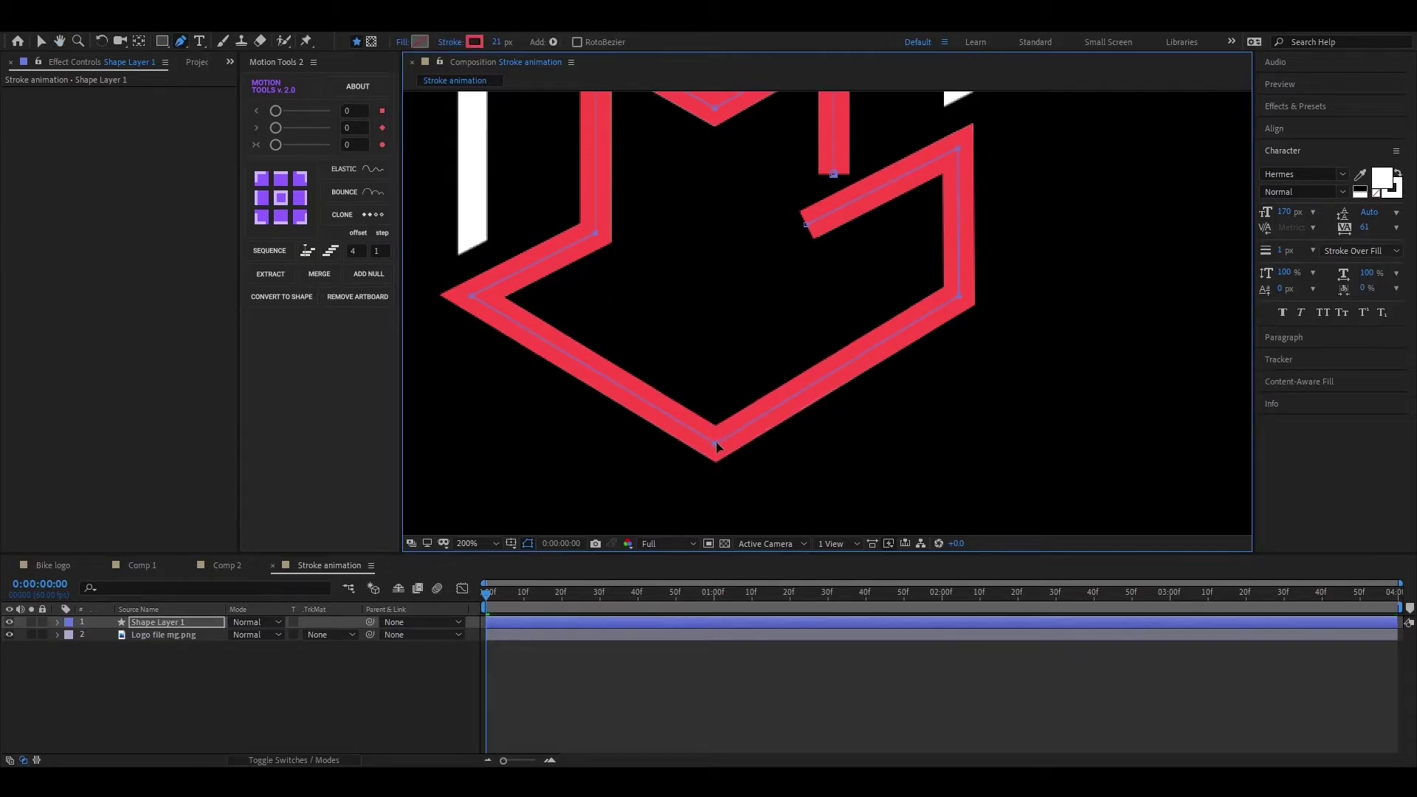
scroll(698, 380, "up", 3)
left_click_drag(698, 380, 703, 330)
key("g")
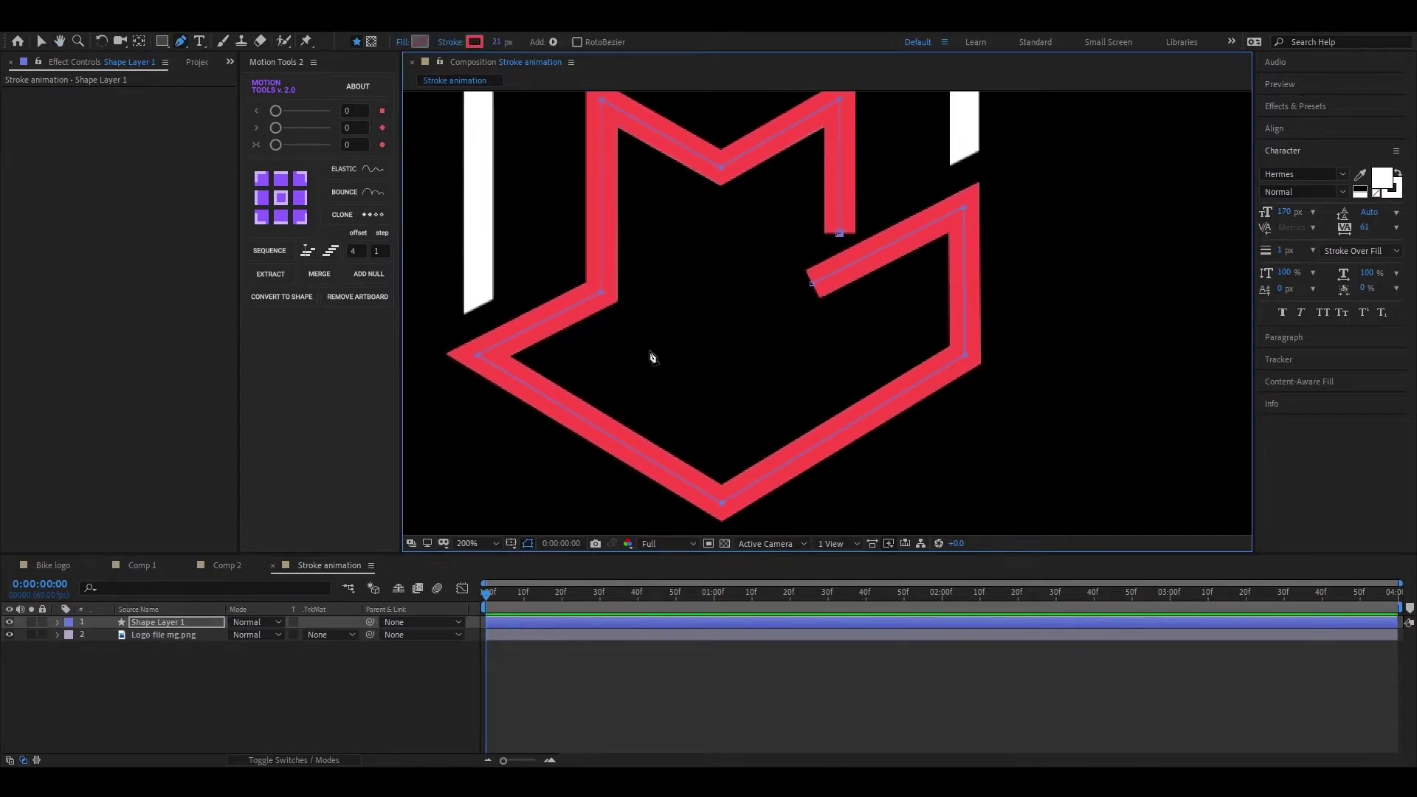
- Move Shape Layer 1 below the Logo file mg.png layer
mouse_move(153, 623)
left_mouse_down()
mouse_move(156, 668)
mouse_move(138, 658)
left_mouse_up()
left_click(210, 661)
left_click(187, 636)
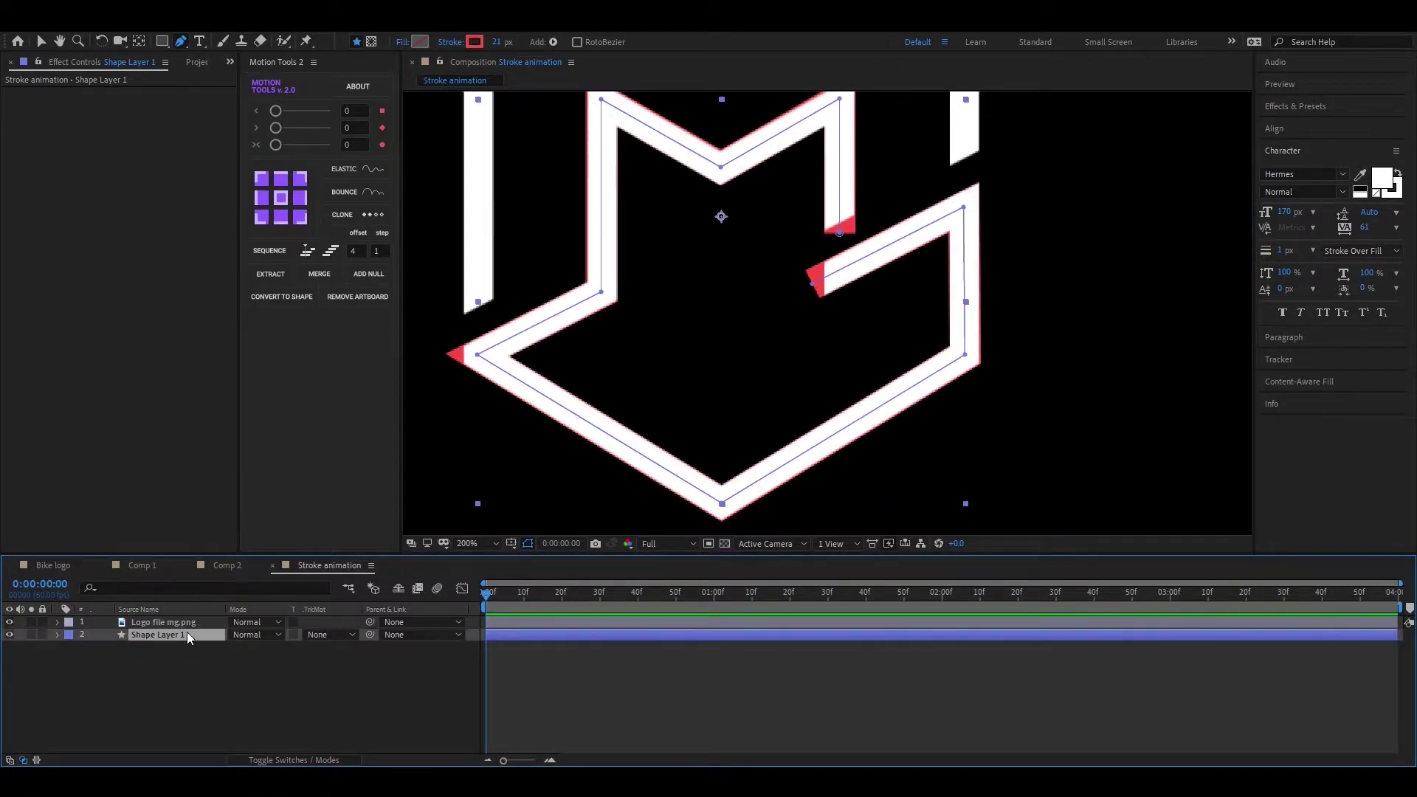
left_click(339, 642)
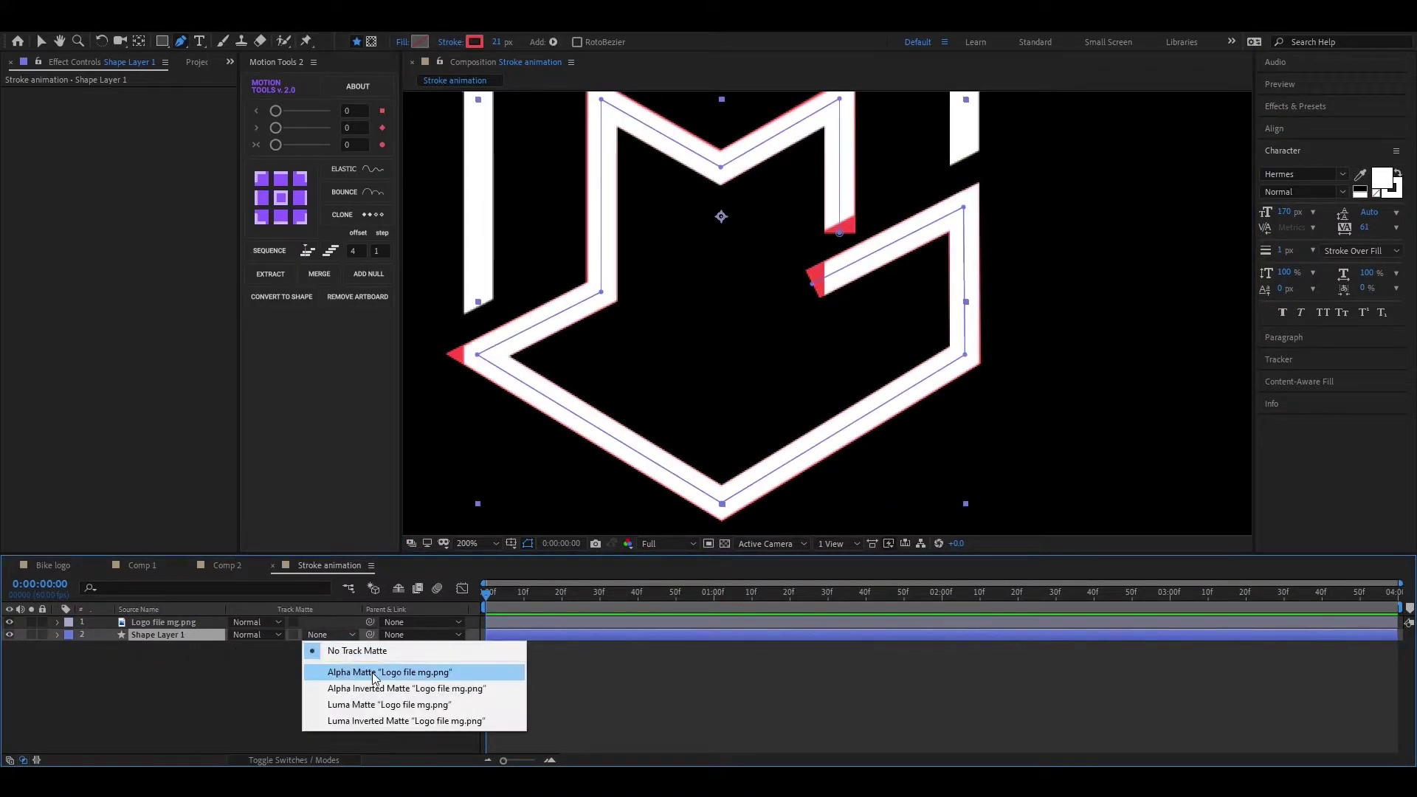
left_click(208, 649)
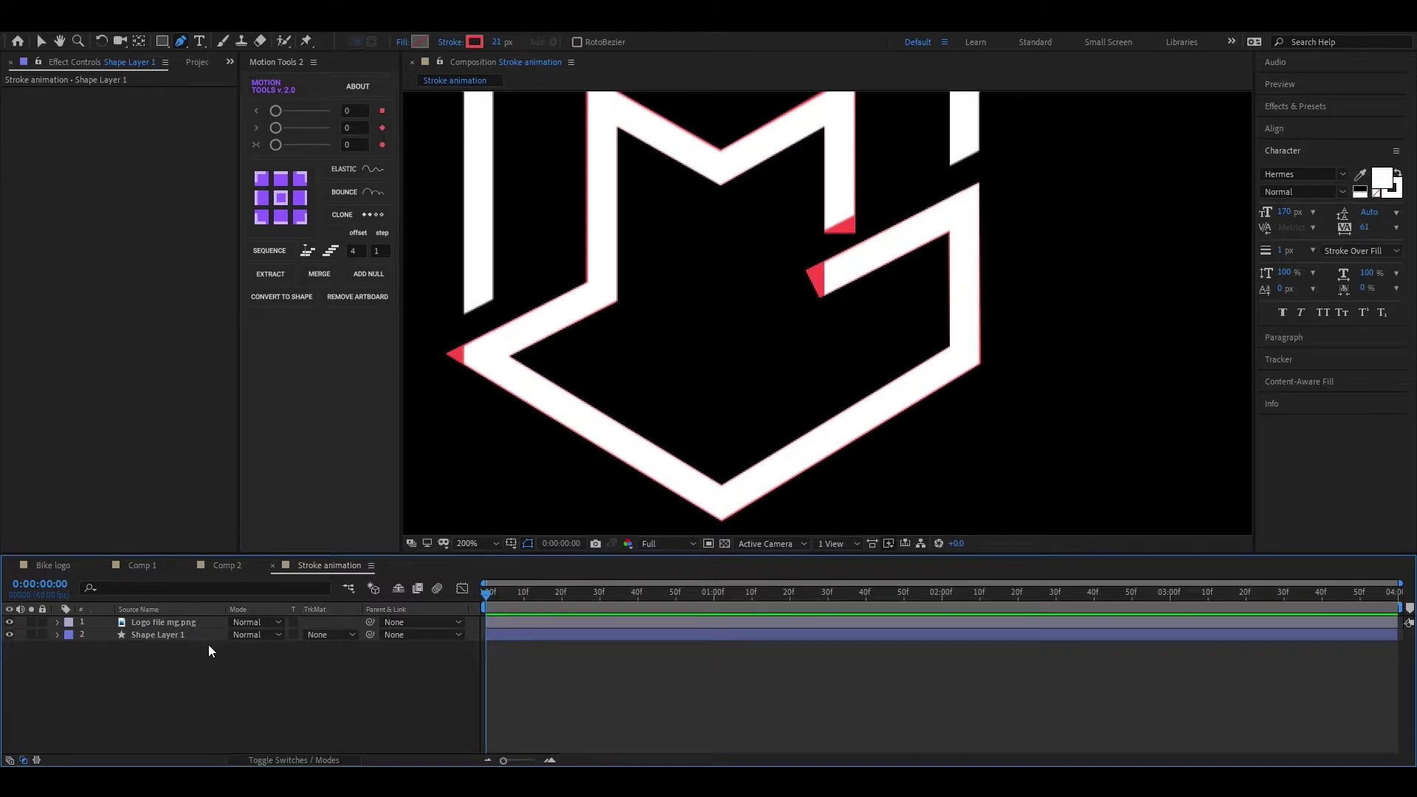
- Add Trim Paths to Shape Layer 1
left_click(58, 635)
left_click(354, 647)
left_click(398, 567)
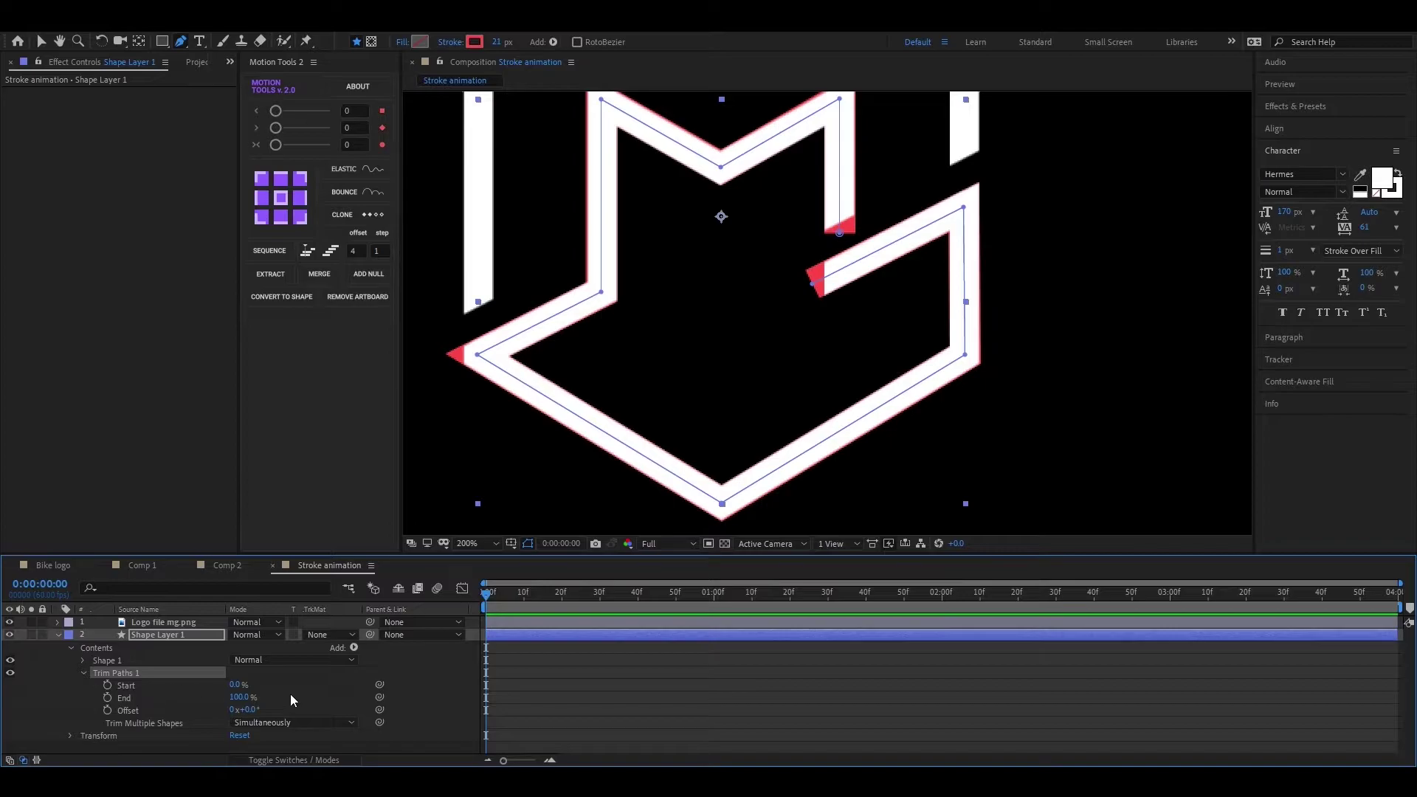
- Keyframe the Trim Paths End value at 0% on the first frame and 100% at 0:00:00:20
mouse_move(235, 685)
left_mouse_down()
mouse_move(294, 685)
mouse_move(136, 696)
left_mouse_up()
left_click(107, 698)
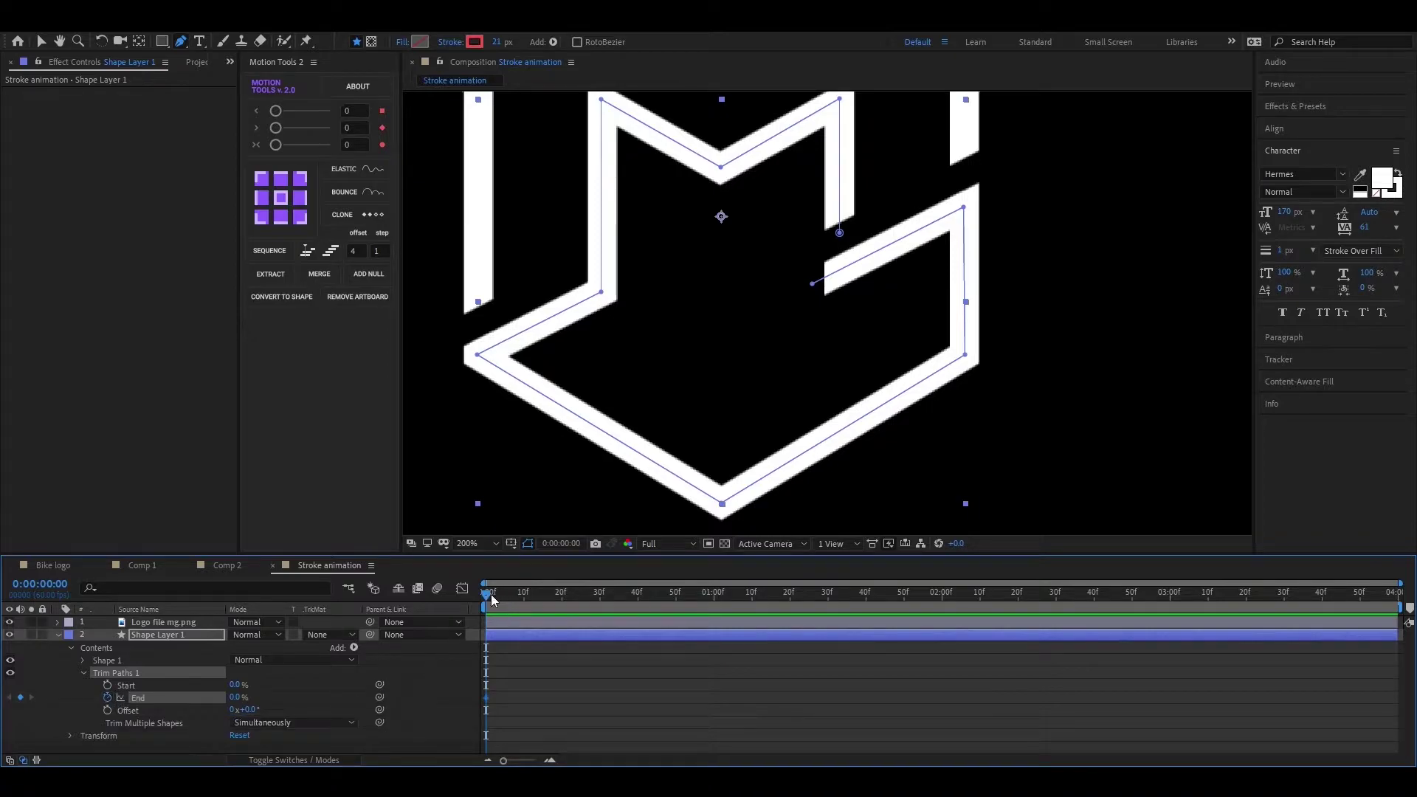
left_click_drag(488, 594, 564, 606)
left_click_drag(232, 698, 328, 697)
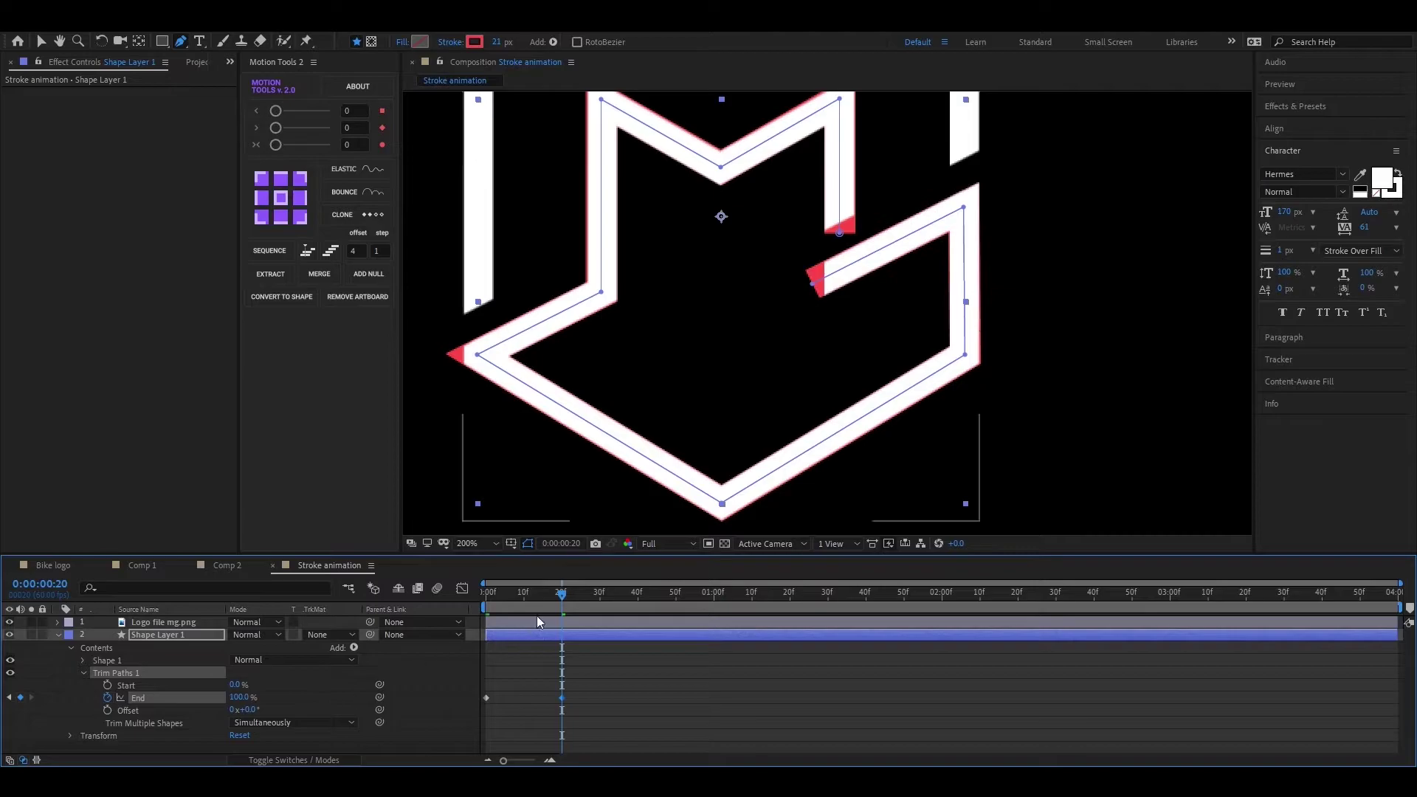
mouse_move(537, 599)
left_mouse_down()
mouse_move(471, 620)
mouse_move(566, 610)
left_mouse_up()
- Undo the stray curved path point drawn inside the shield and switch to the Selection tool
left_click_drag(893, 290, 878, 289)
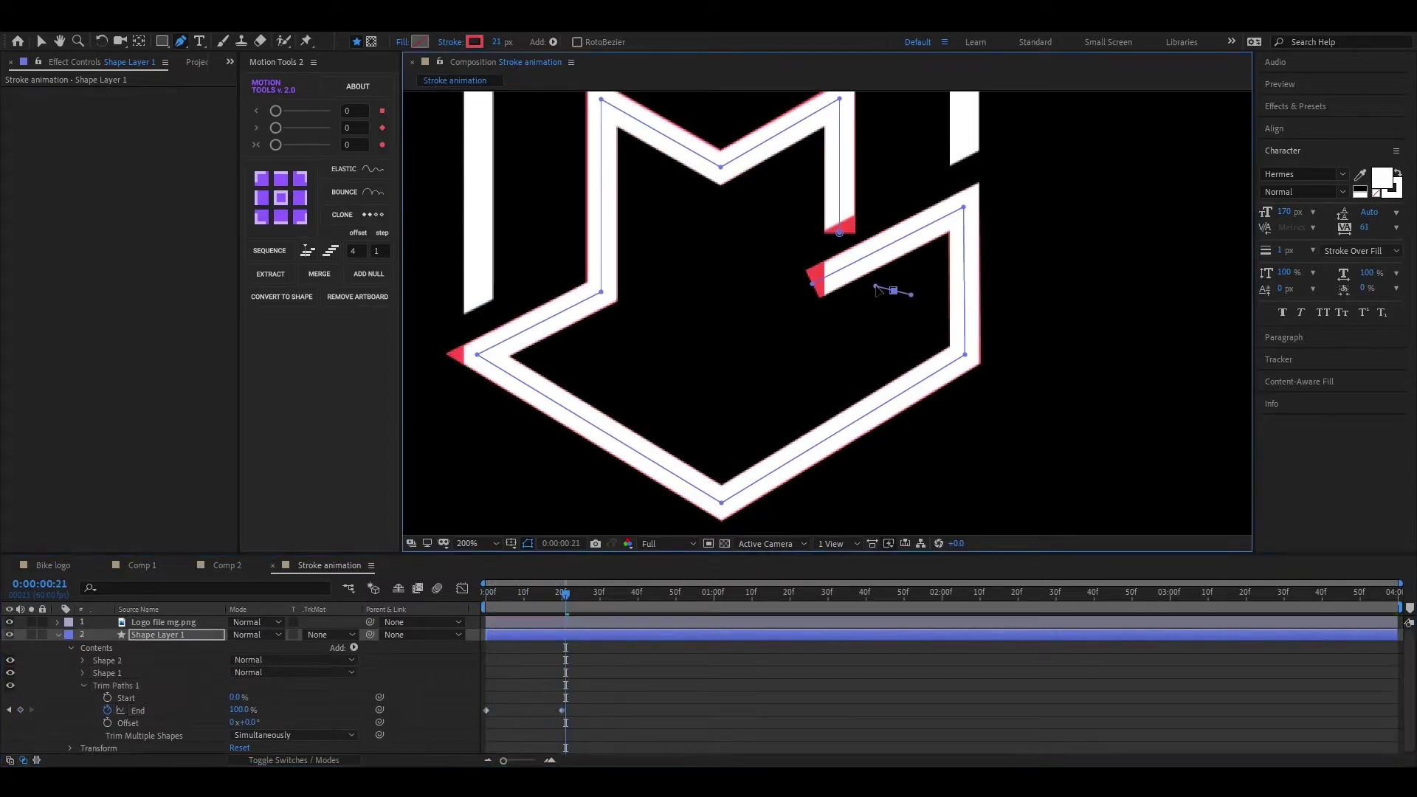
key("ctrl+z")
left_click(42, 41)
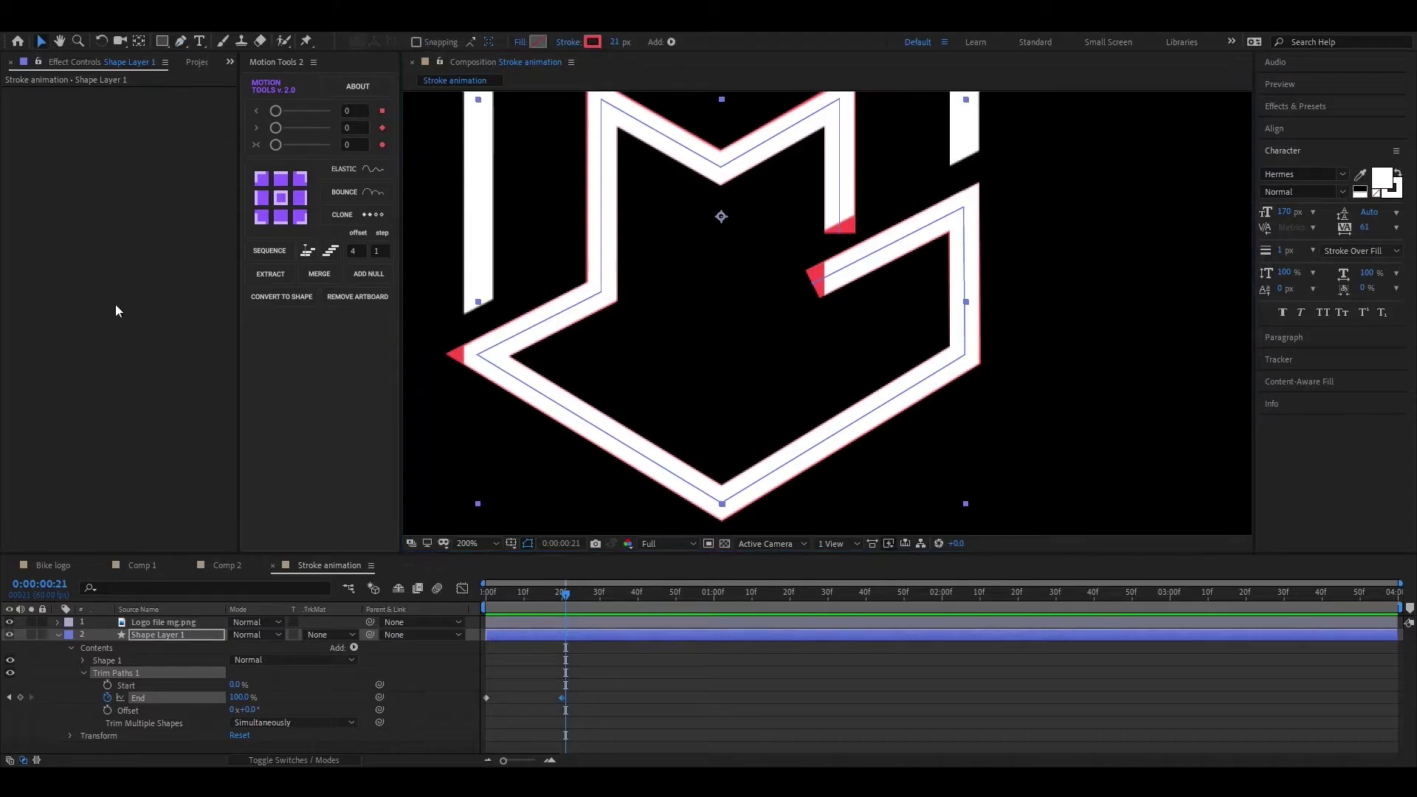
- Draw a straight vertical path from the end of the M's right leg down to just below the composition's bottom edge on a new shape layer
left_click(58, 634)
left_click(136, 725)
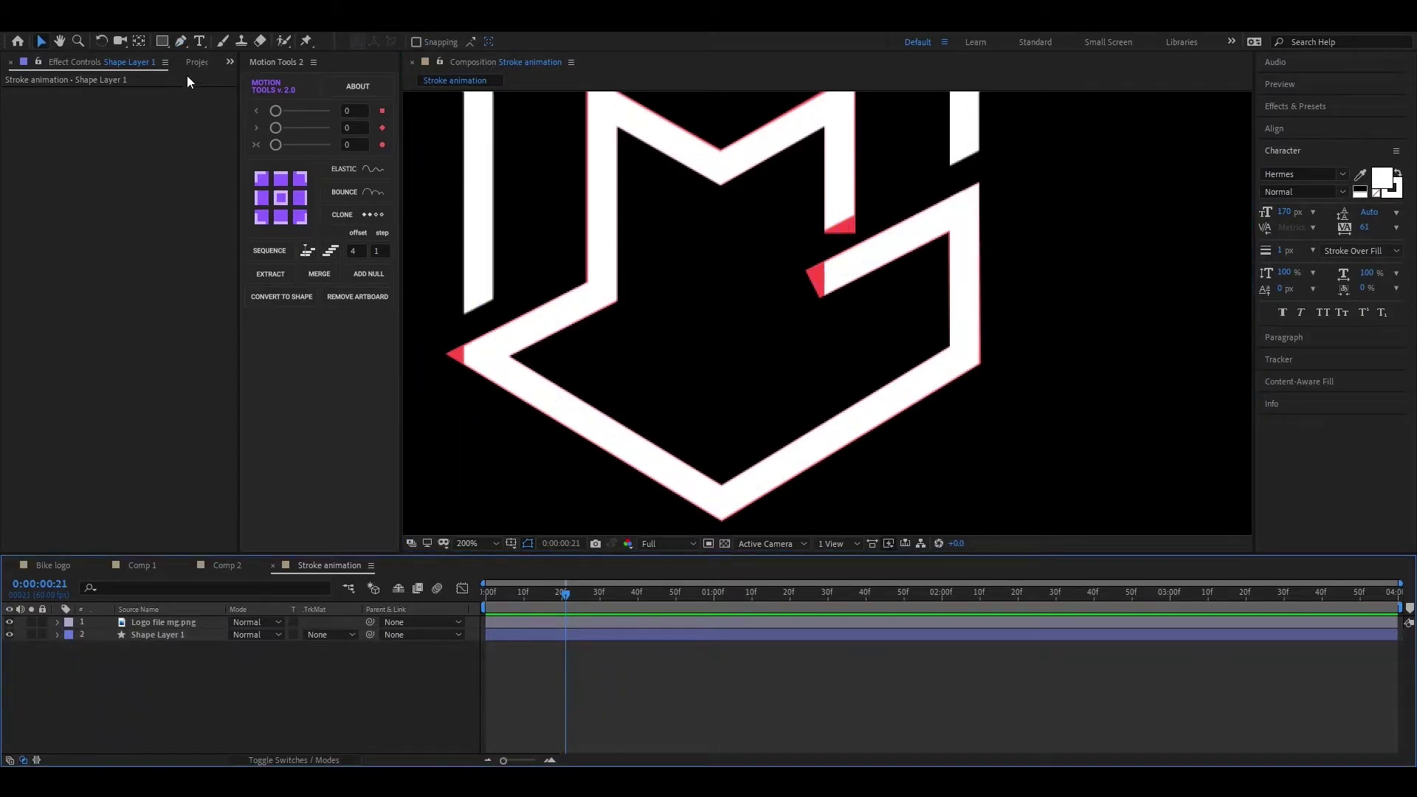
left_click(181, 41)
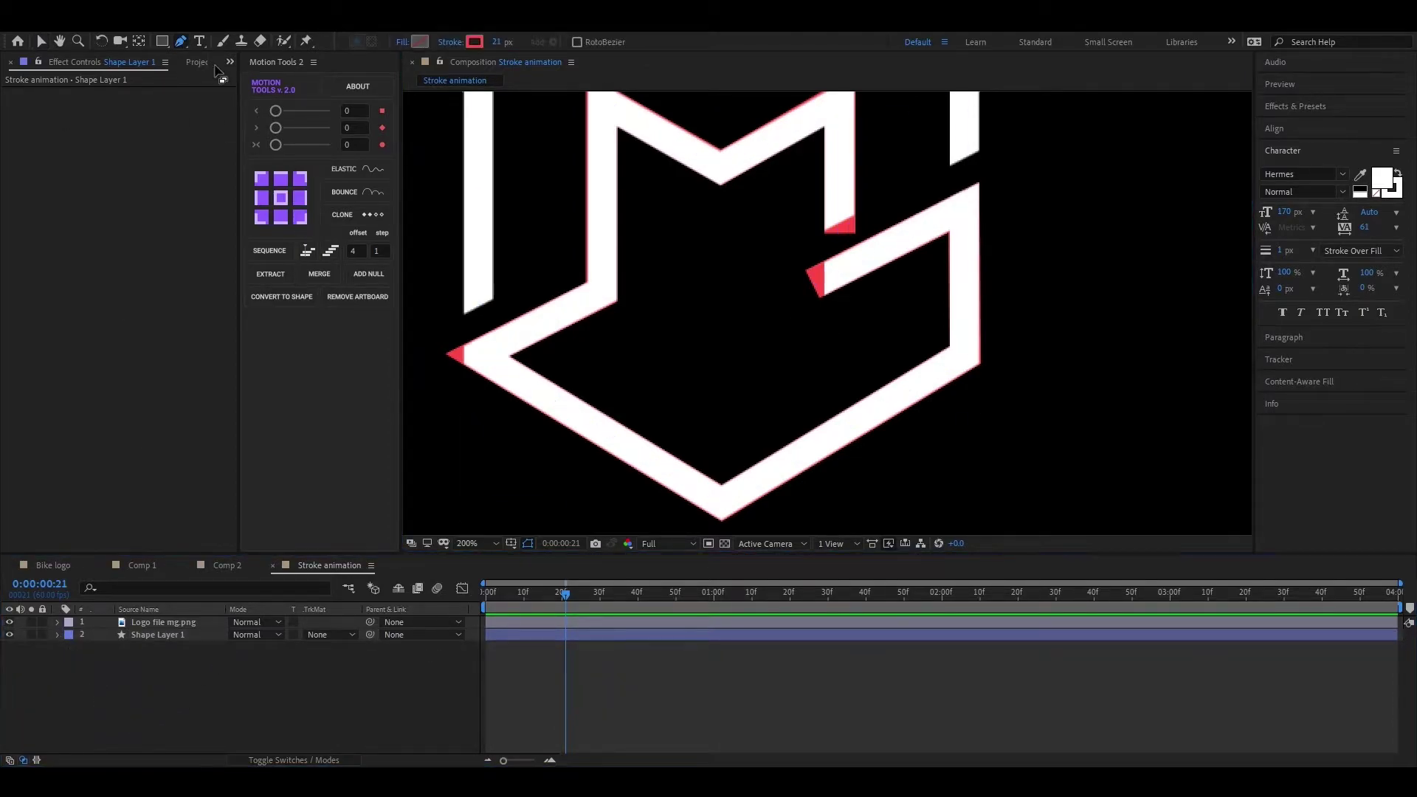
left_click(839, 225)
scroll(738, 298, "down", 3)
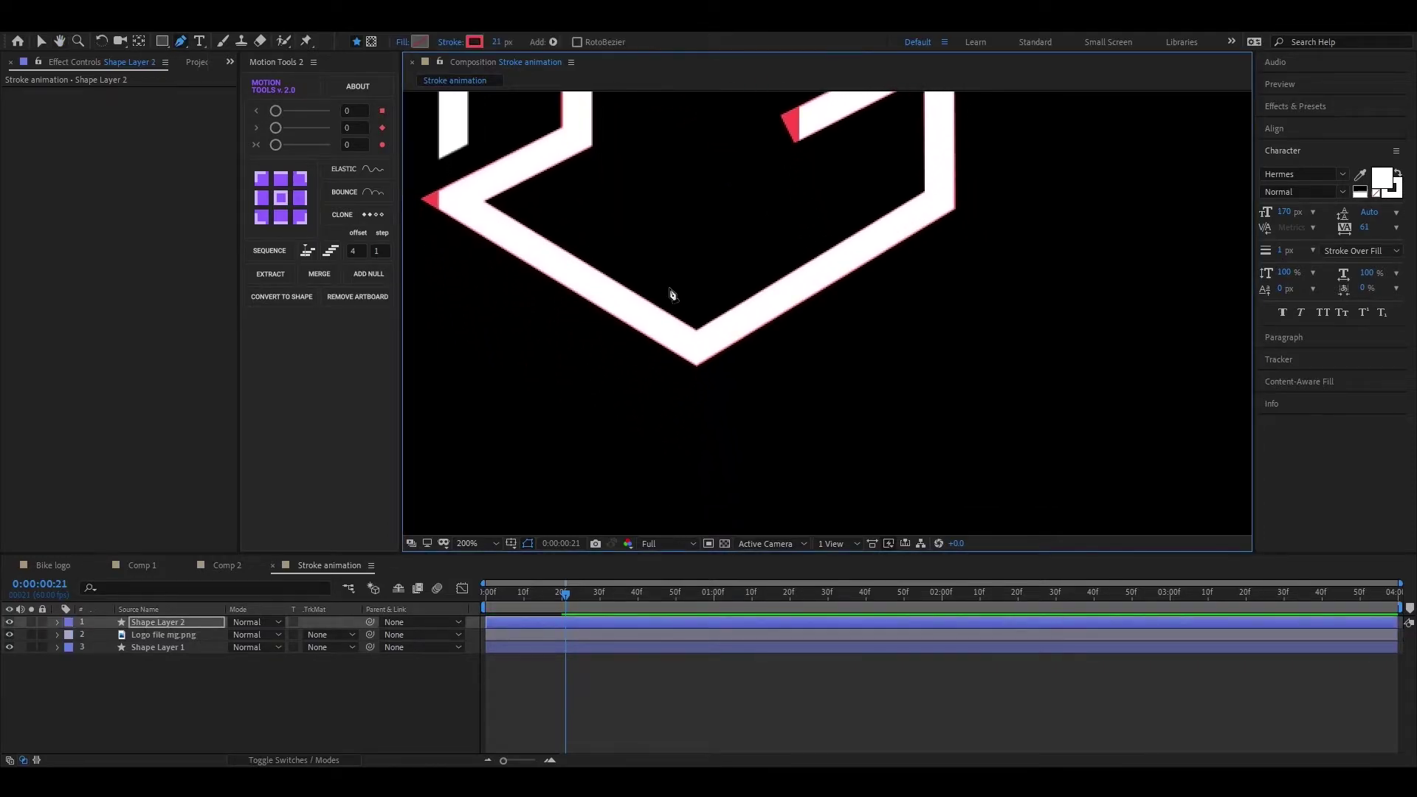
left_click_drag(750, 347, 681, 235)
left_click(777, 484, "shift")
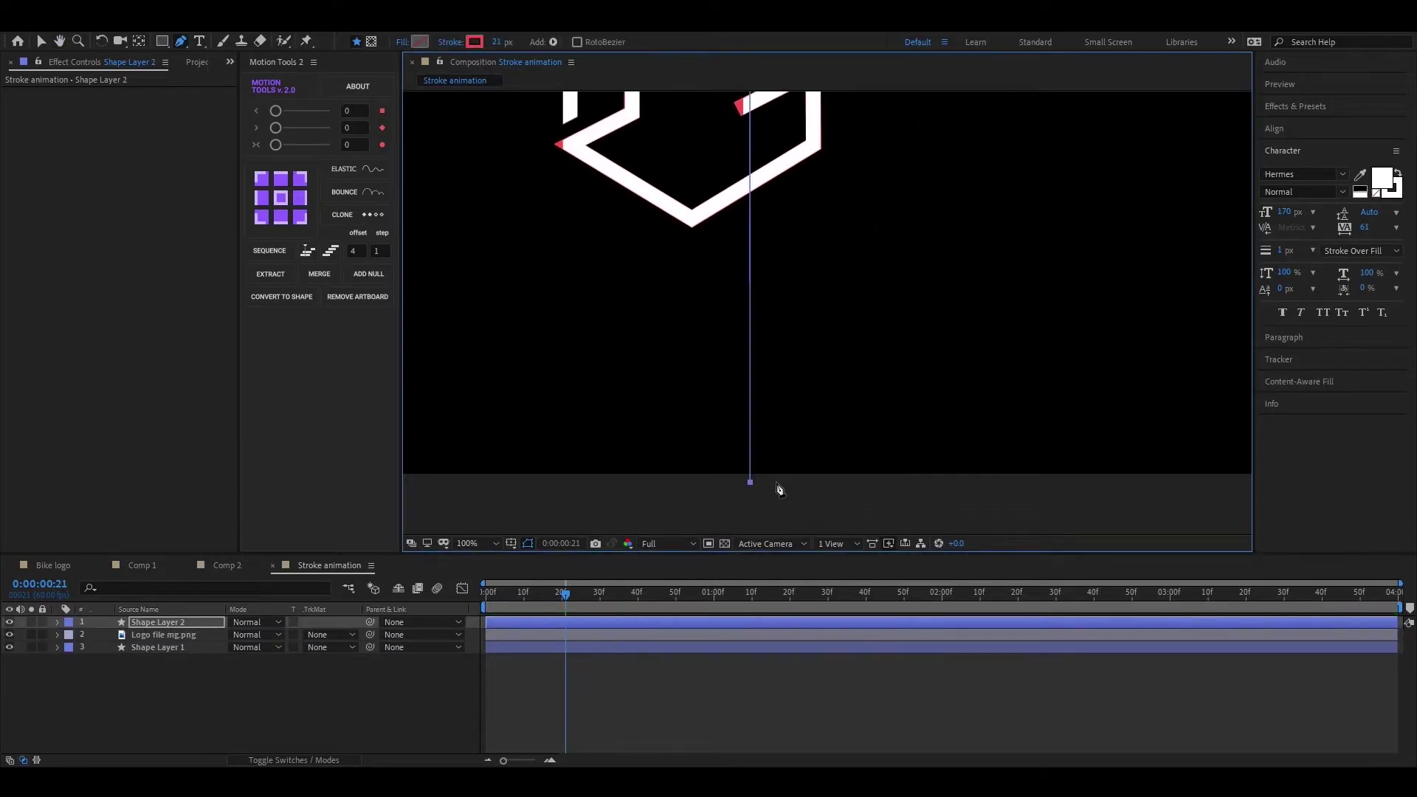
left_click_drag(822, 285, 825, 360)
left_click(41, 40)
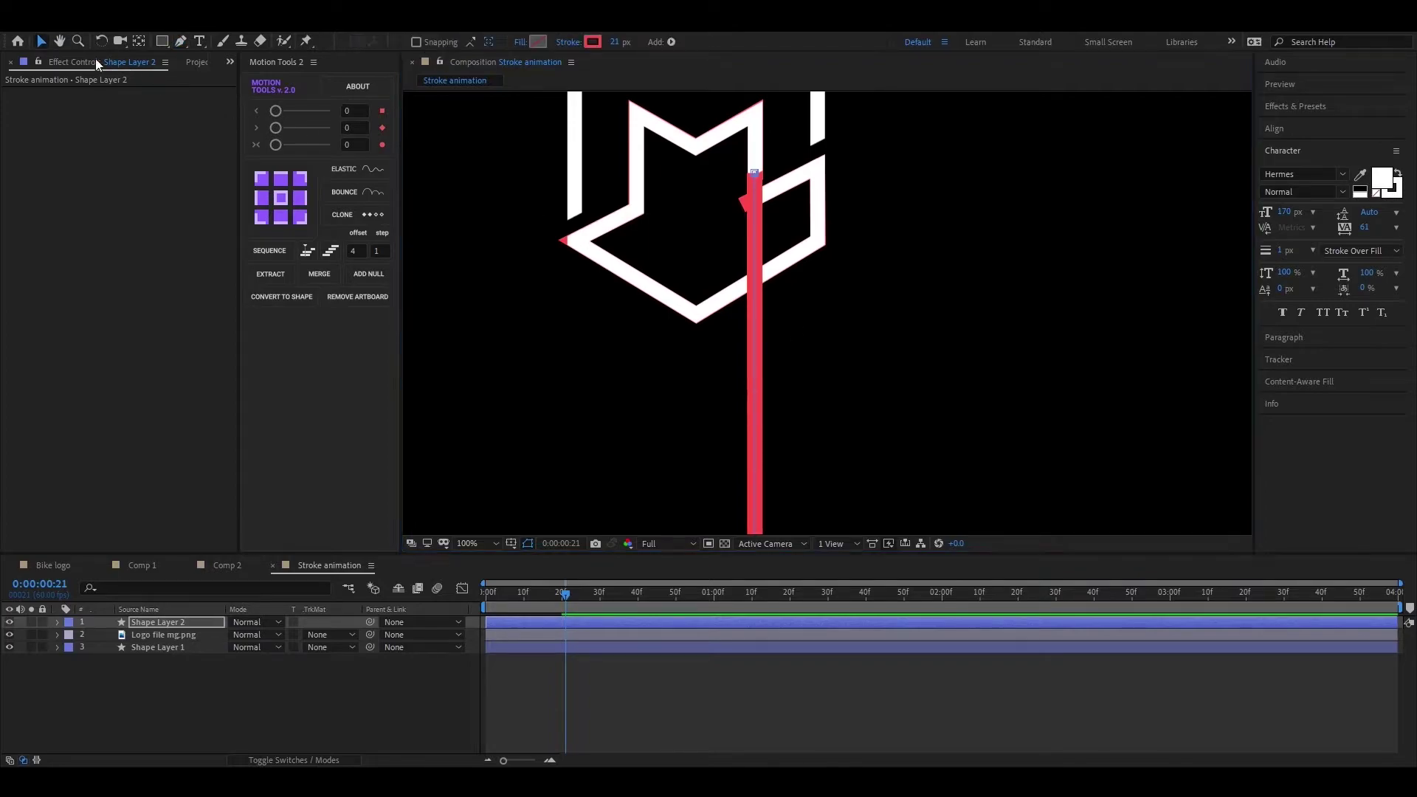
- Set the vertical line's stroke width to 20 px and align its upper end point with the M's right leg
left_click_drag(622, 47, 618, 47)
left_click(865, 270)
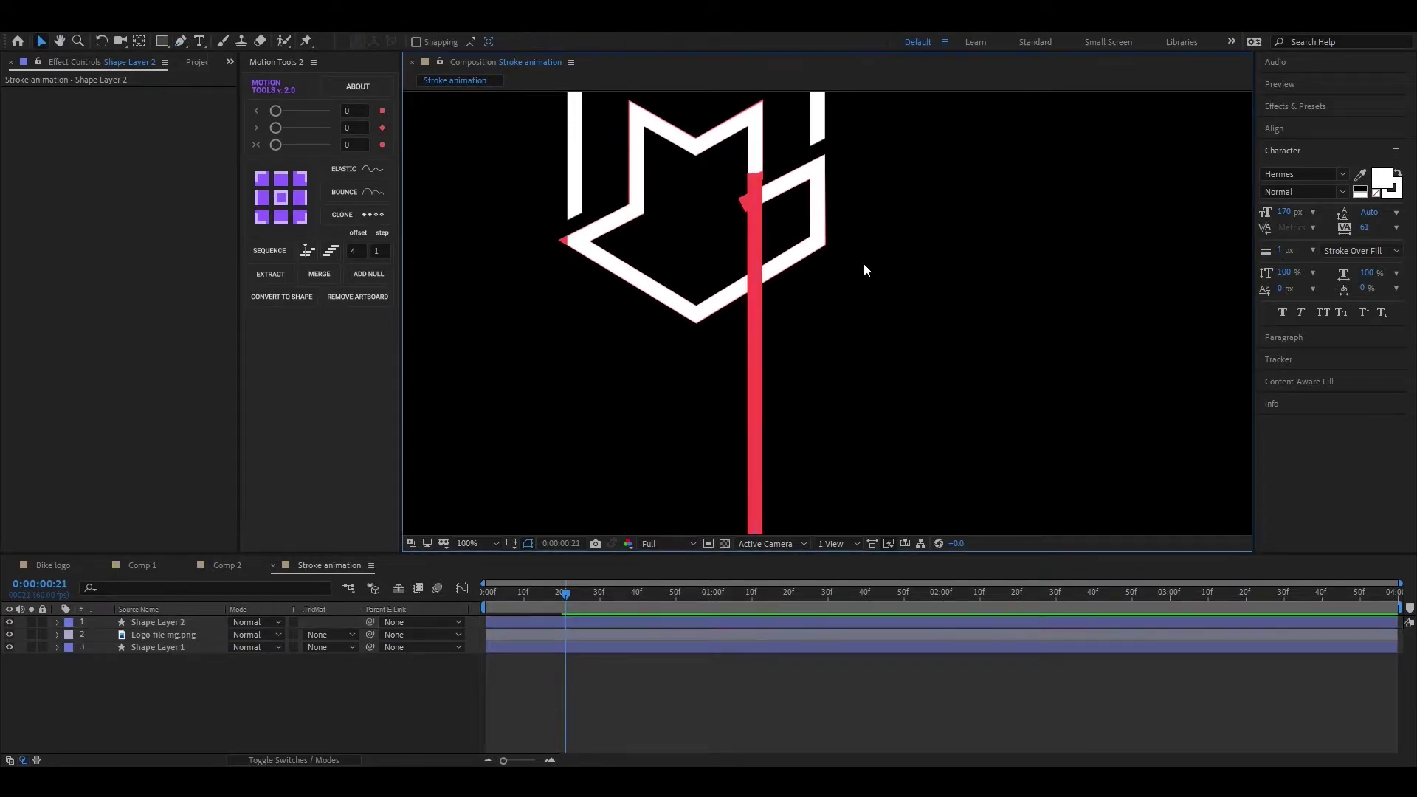
left_click(164, 623)
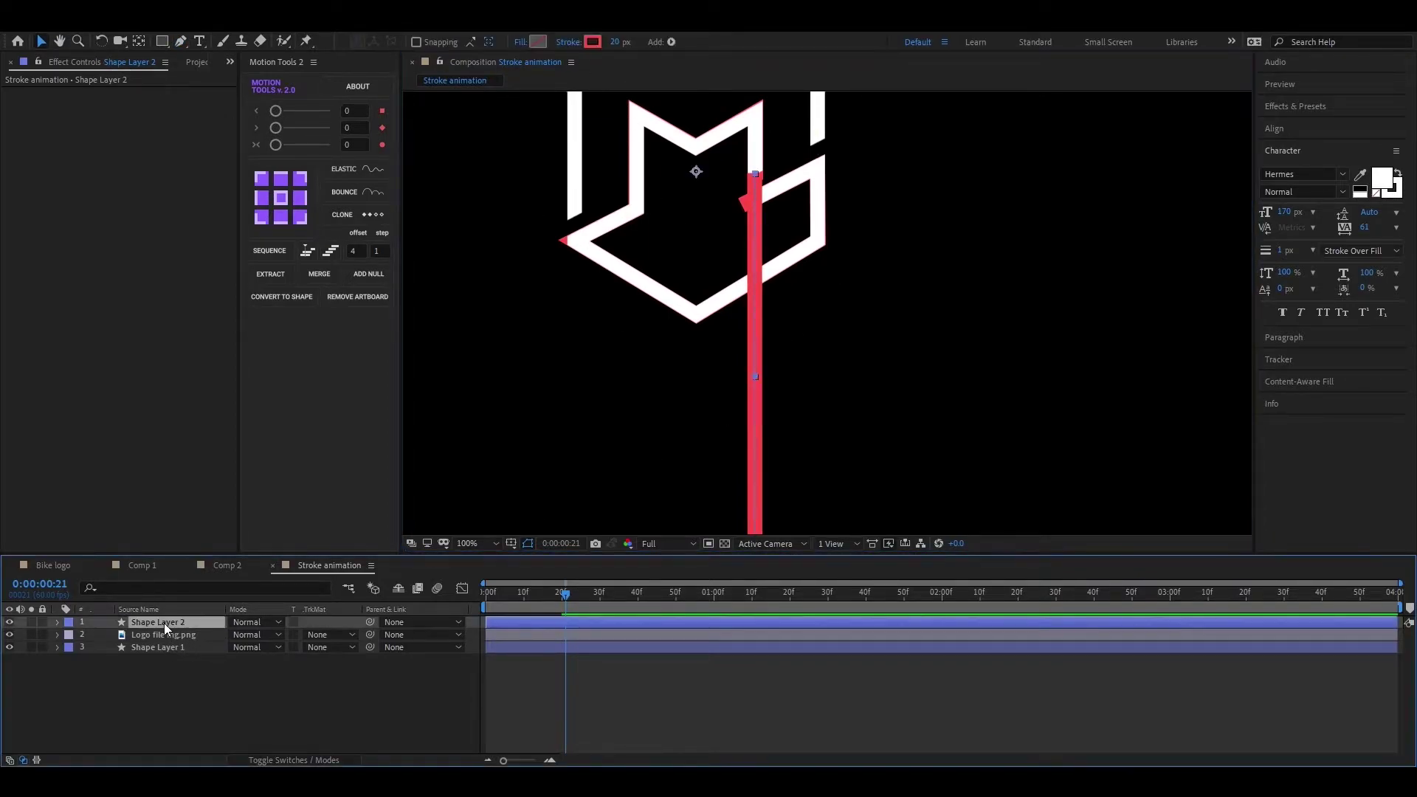
scroll(748, 168, "up", 1)
left_click_drag(691, 144, 701, 326)
scroll(698, 216, "up", 1)
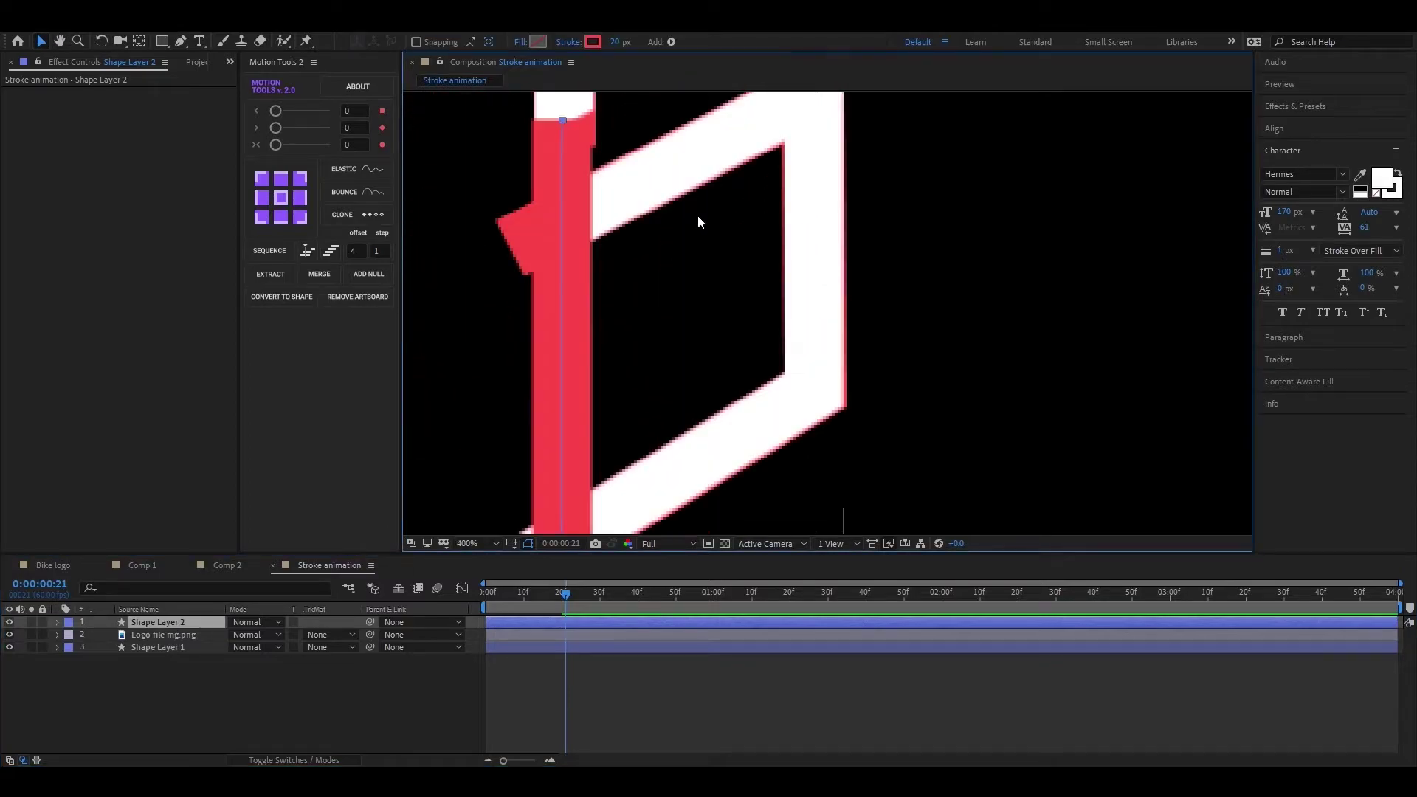
left_click_drag(566, 195, 628, 388)
left_click_drag(623, 318, 626, 316)
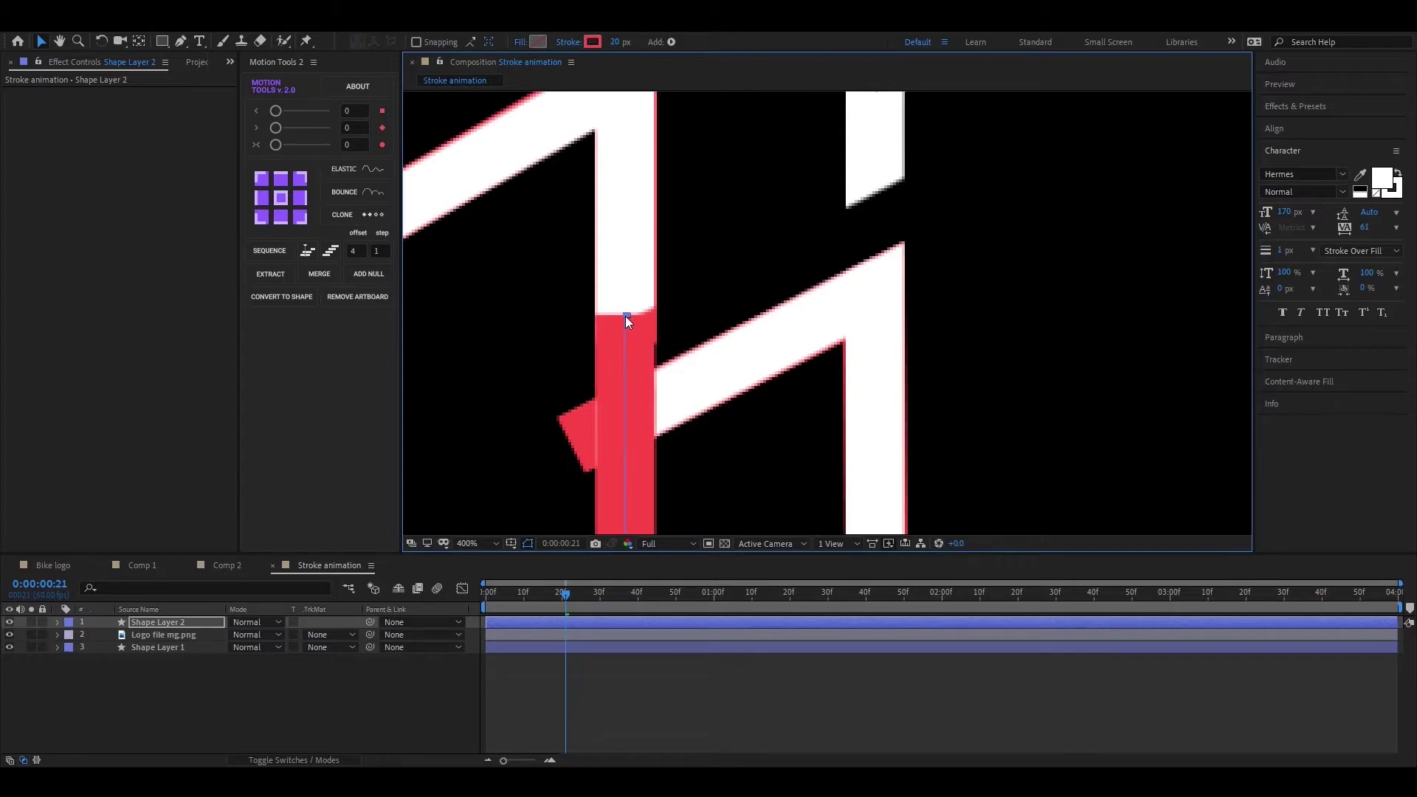
- Extend the vertical line's lower end point straight down beyond the composition's bottom edge
key("h")
scroll(649, 307, "down", 4)
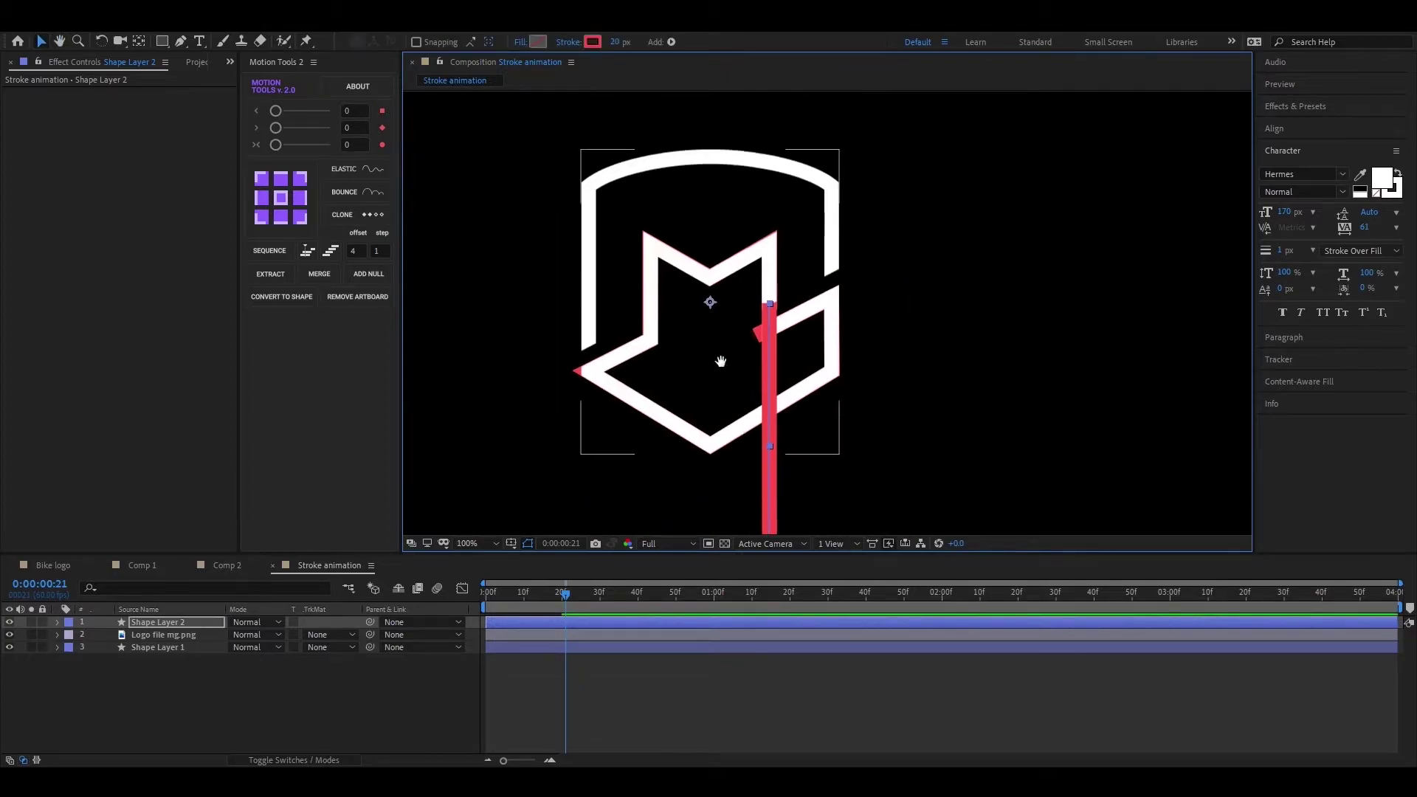
left_click_drag(721, 364, 677, 266)
key("v")
key("comma")
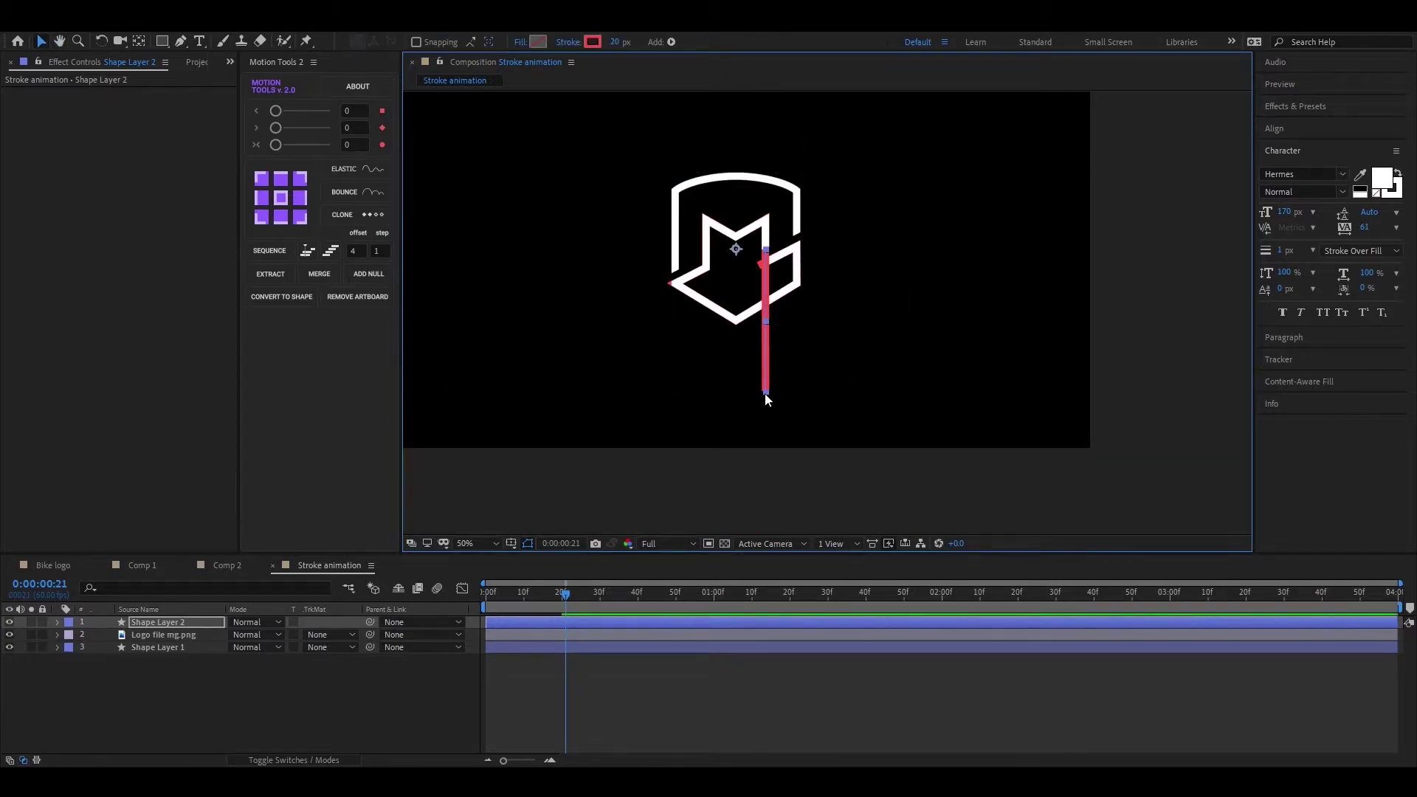
left_click_drag(765, 393, 763, 454)
key("ctrl+z")
left_click(186, 47)
left_click_drag(765, 393, 765, 455)
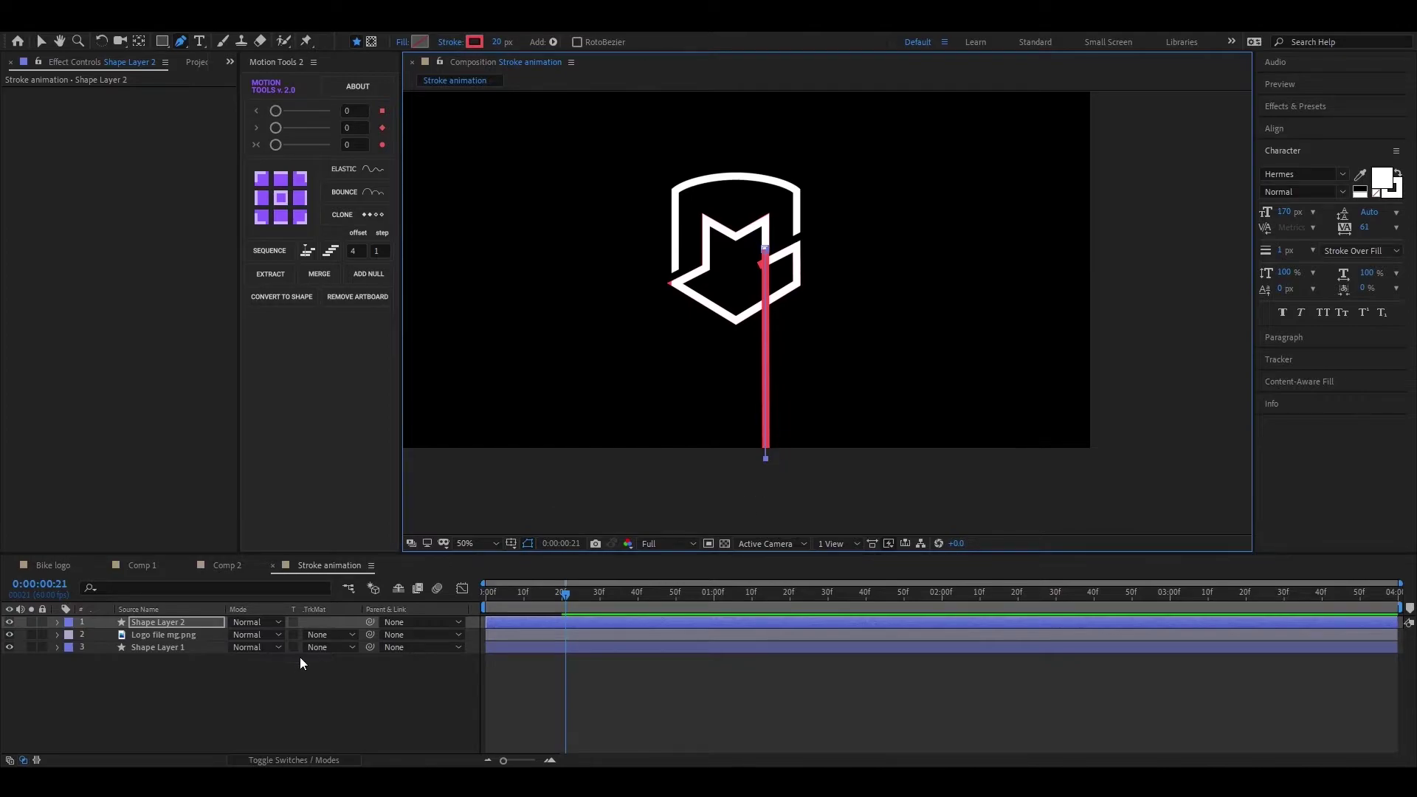
- Add Trim Paths to the vertical line in Shape Layer 2
left_click(57, 622)
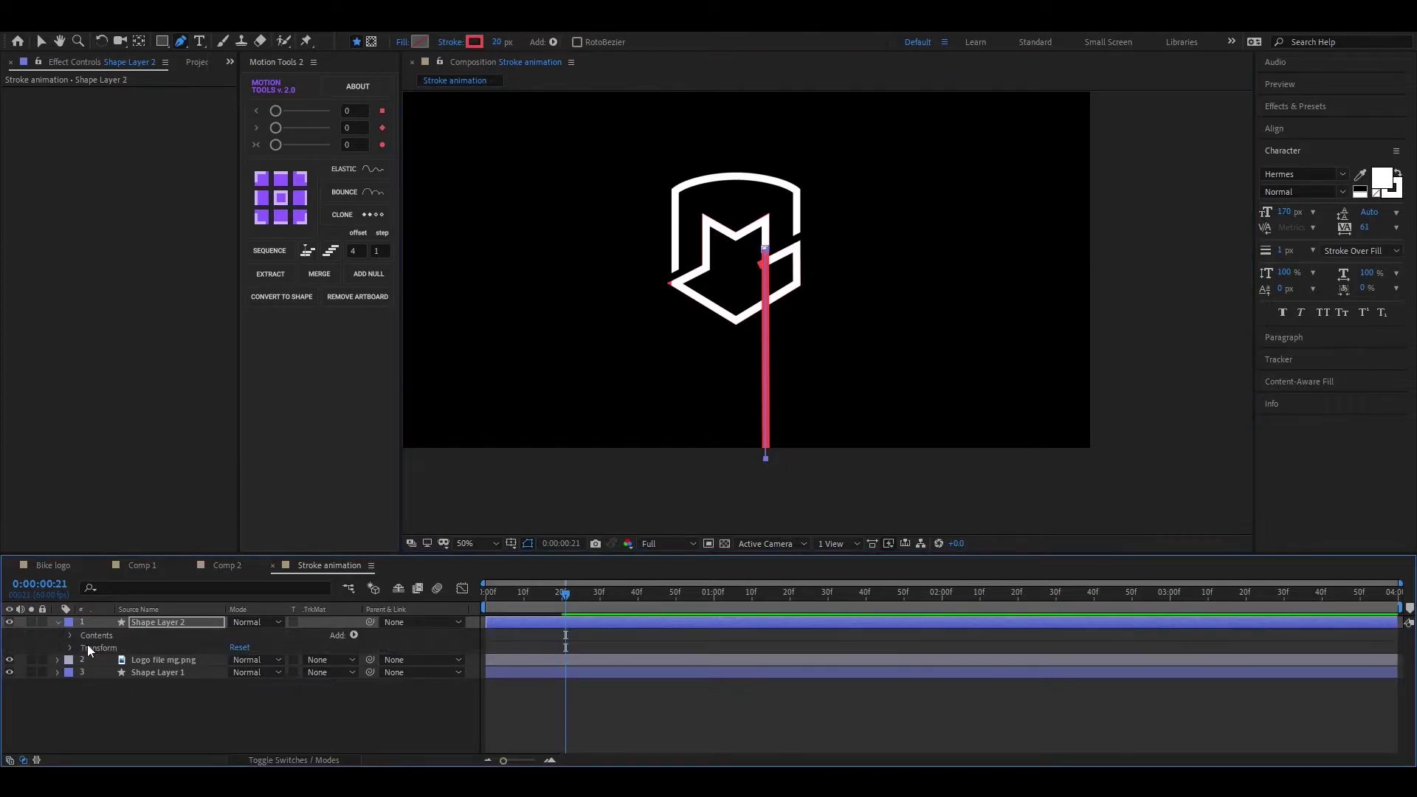
left_click(354, 634)
left_click(404, 554)
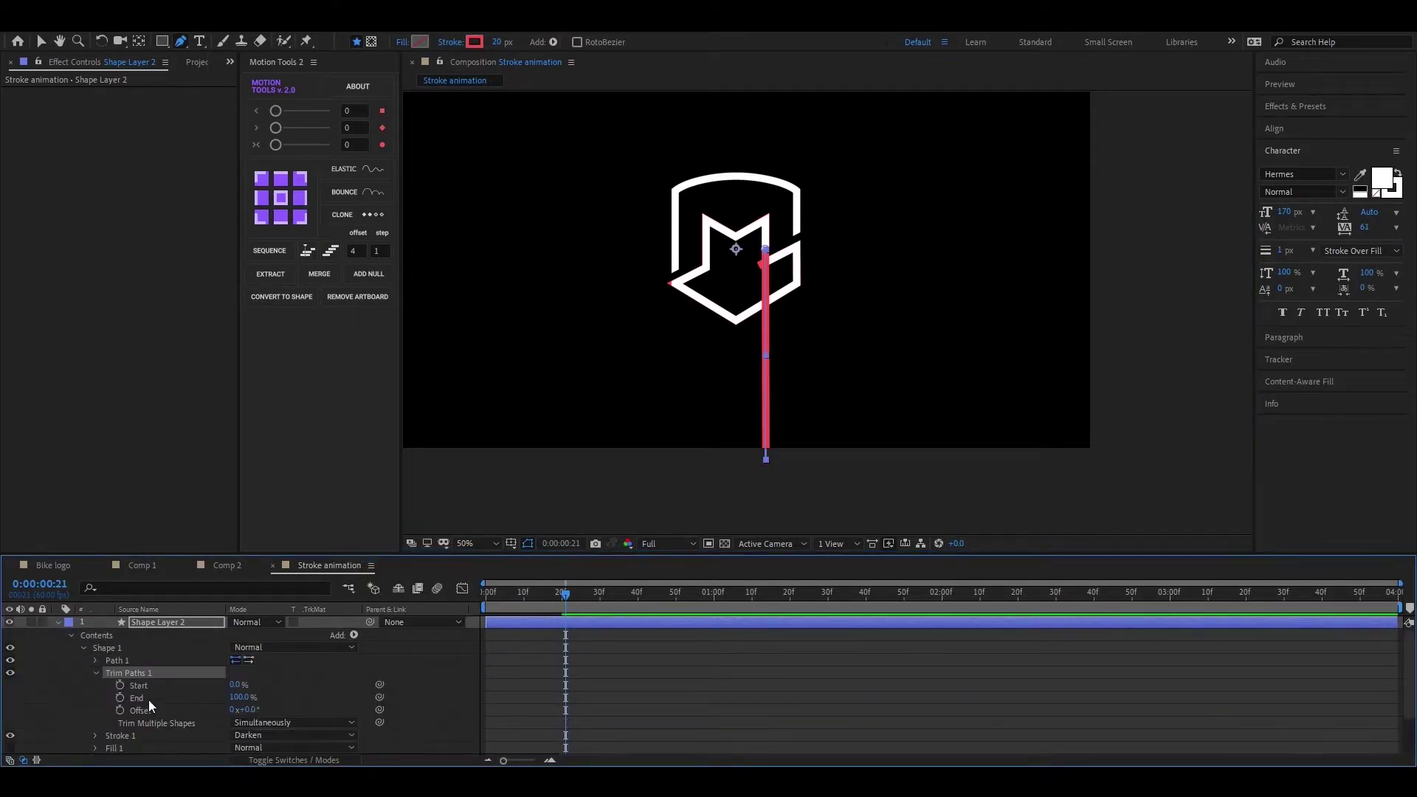
- Keyframe Shape Layer 2's Trim Paths Start at 100% on the first frame and 0% at 0:00:00:20, and preview it
left_click_drag(236, 686, 325, 690)
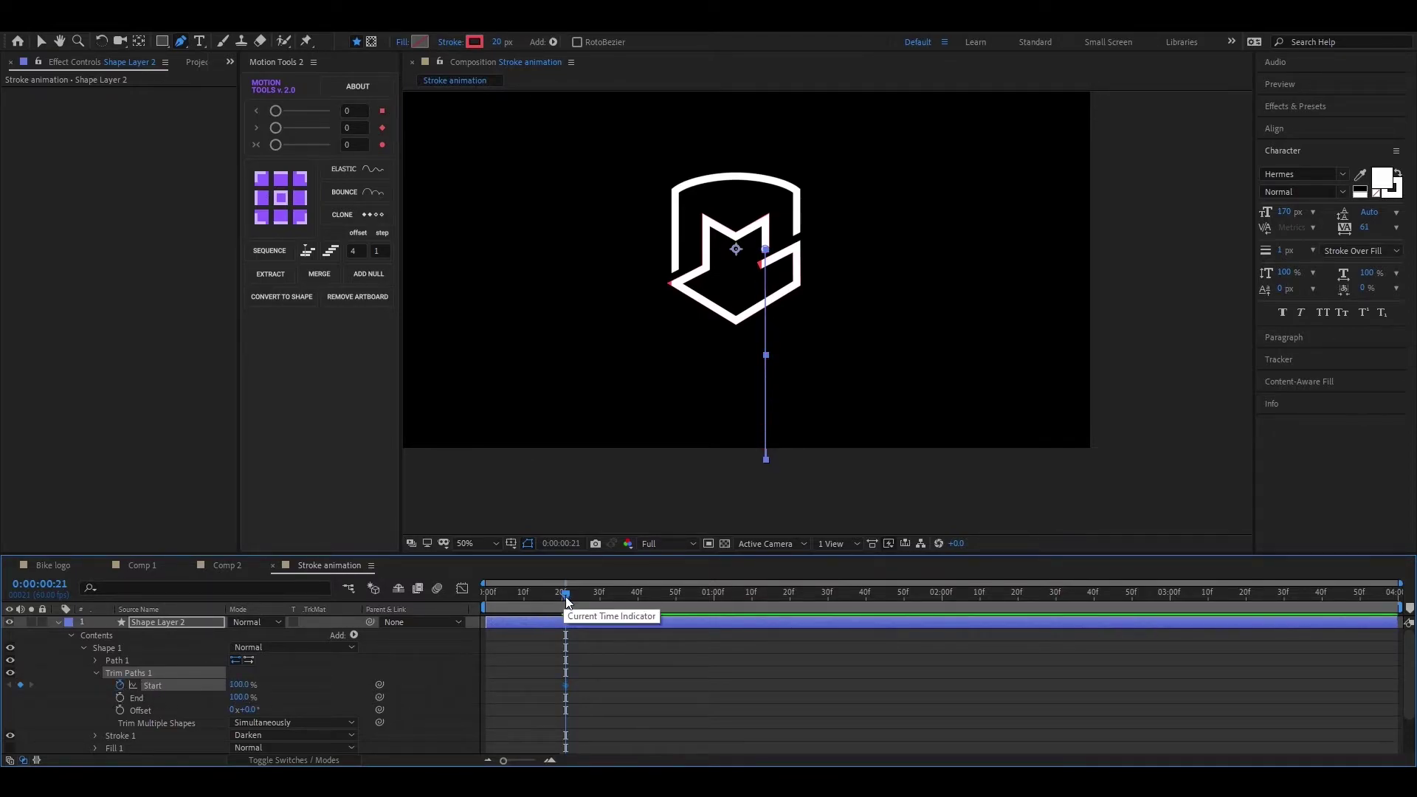
key("ctrl+z")
mouse_move(565, 597)
left_mouse_down()
mouse_move(471, 608)
mouse_move(562, 594)
left_mouse_up()
left_click(119, 685)
left_click_drag(240, 686, 137, 692)
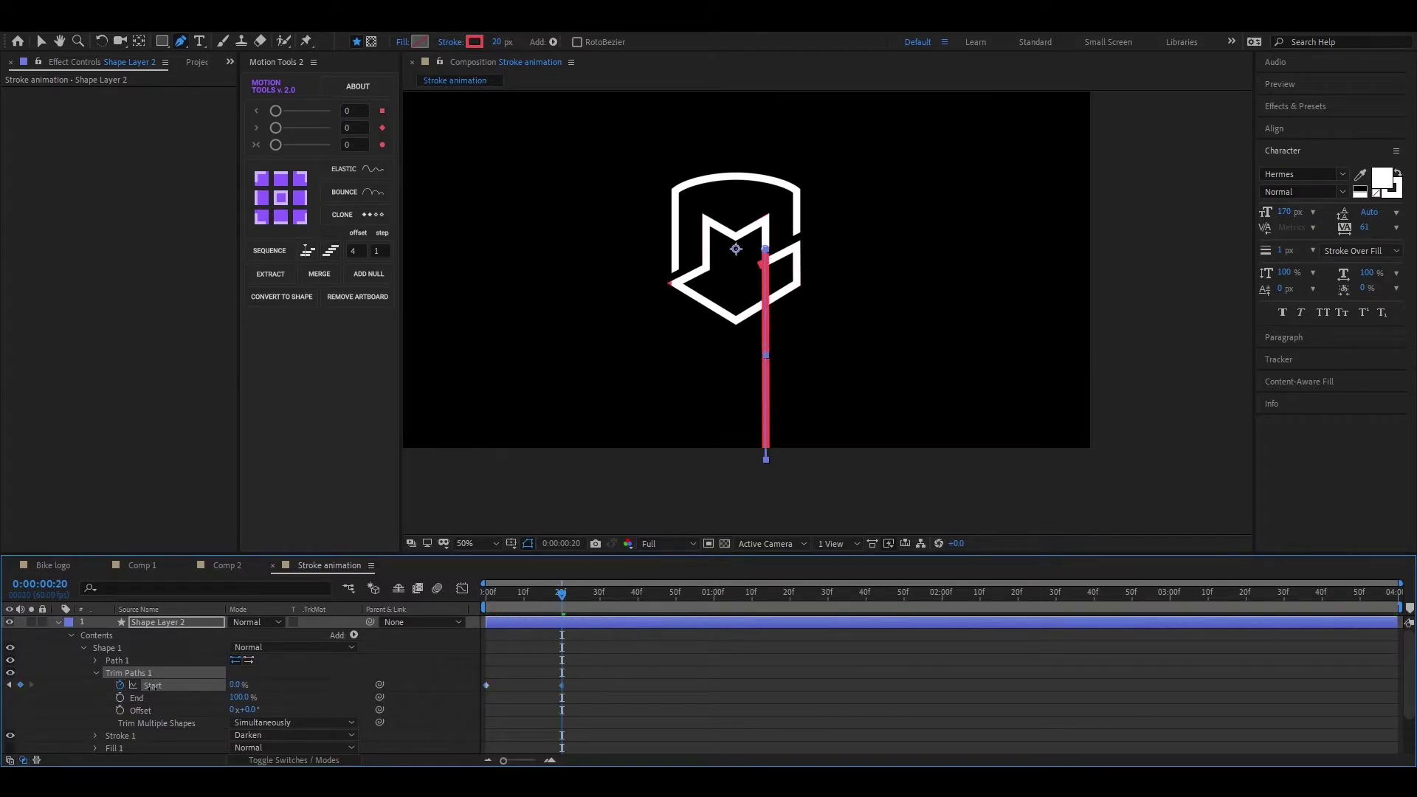
left_click_drag(572, 595, 471, 600)
key("space")
key("space")
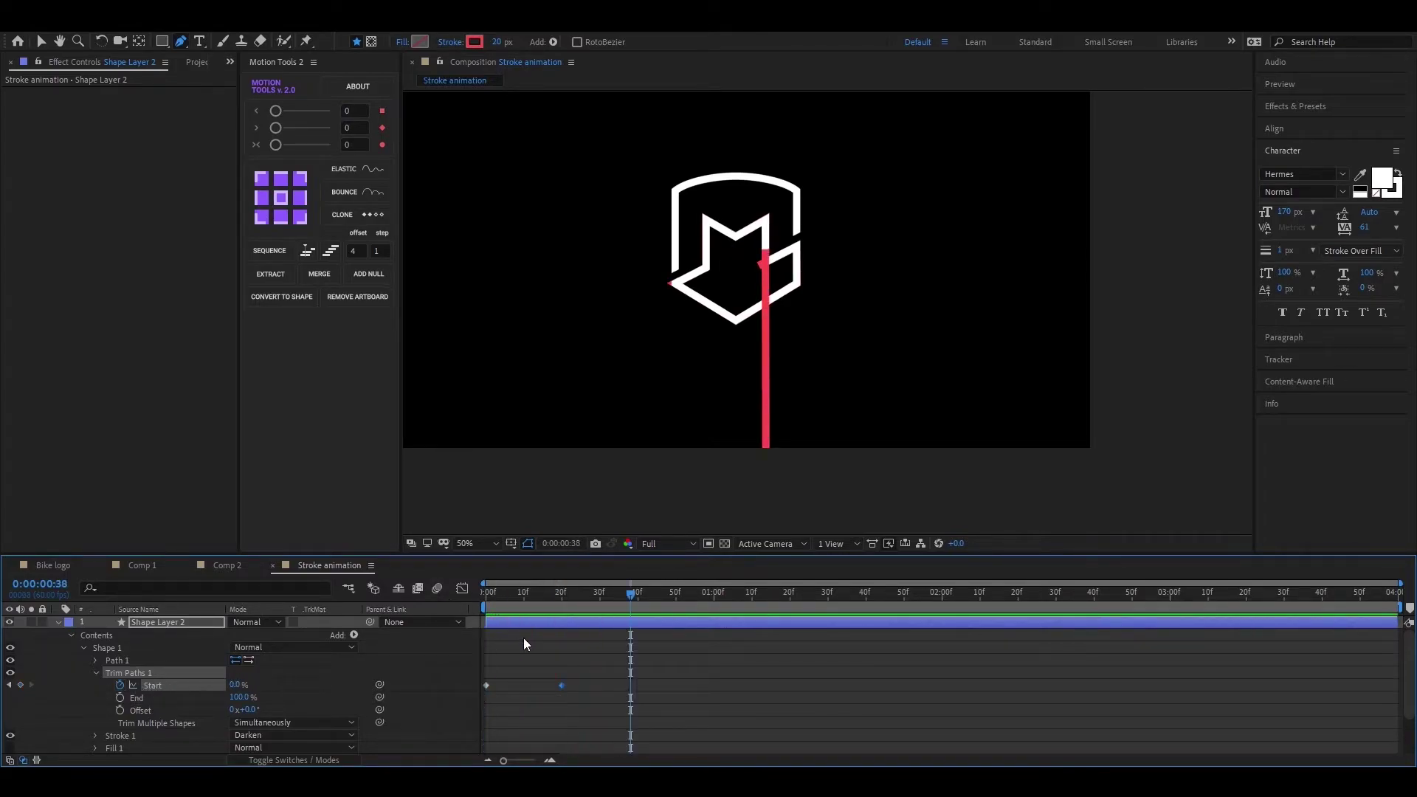
- Keyframe Shape Layer 2's Trim Paths End at 100% at 0:00:00:17 and 0% at 0:00:00:30
scroll(561, 632, "down", 2)
scroll(533, 636, "up", 2)
left_click(169, 622)
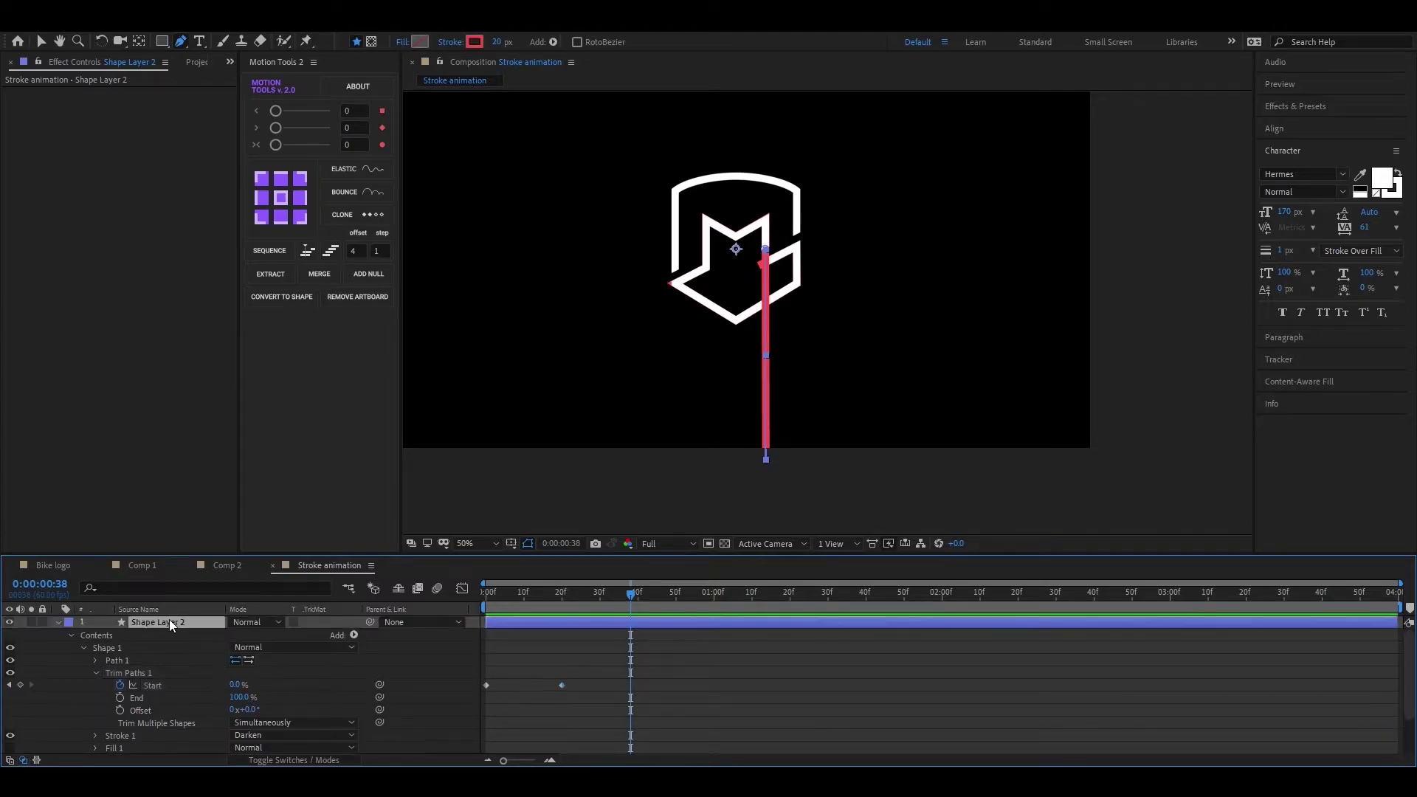
mouse_move(630, 607)
left_mouse_down()
mouse_move(541, 615)
mouse_move(552, 619)
left_mouse_up()
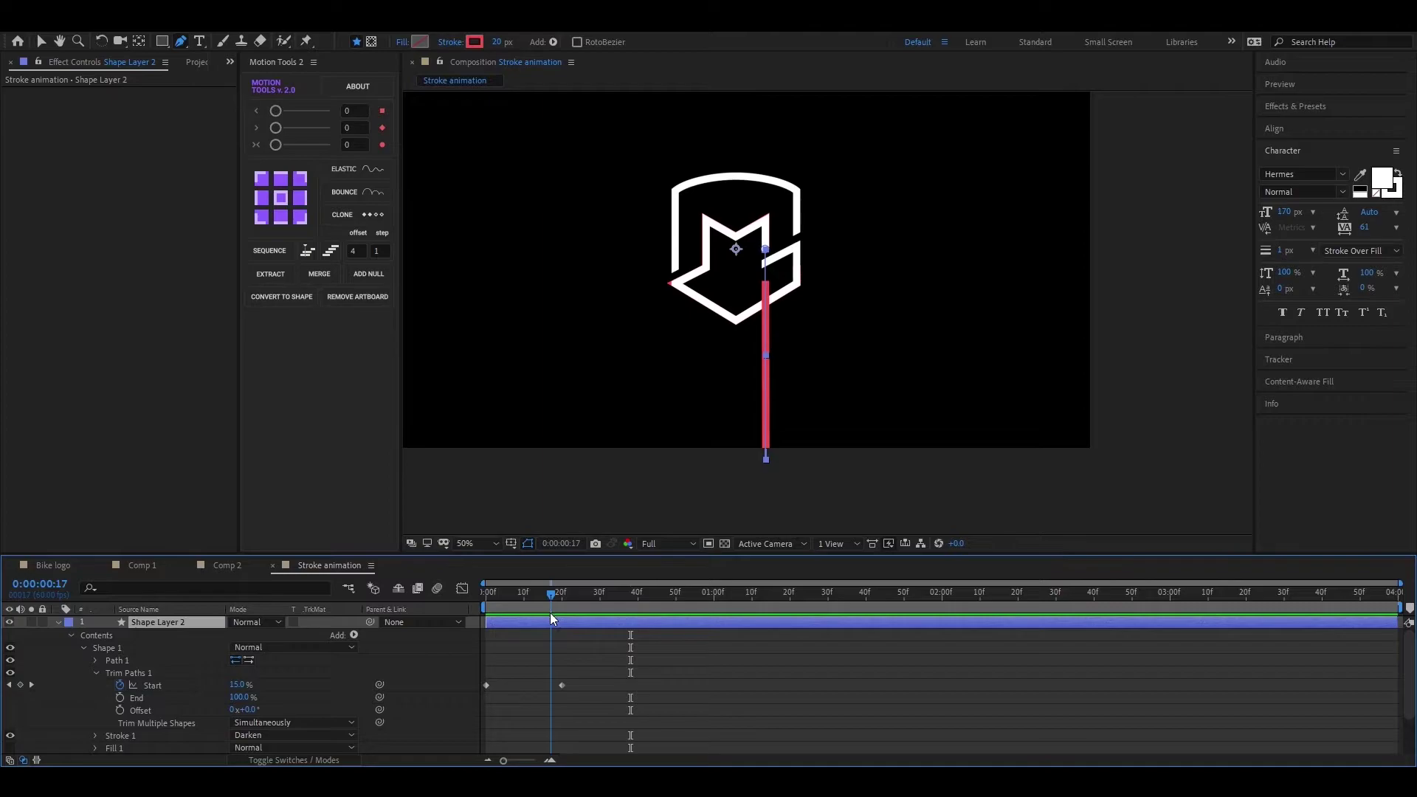
left_click(119, 698)
left_click(555, 595)
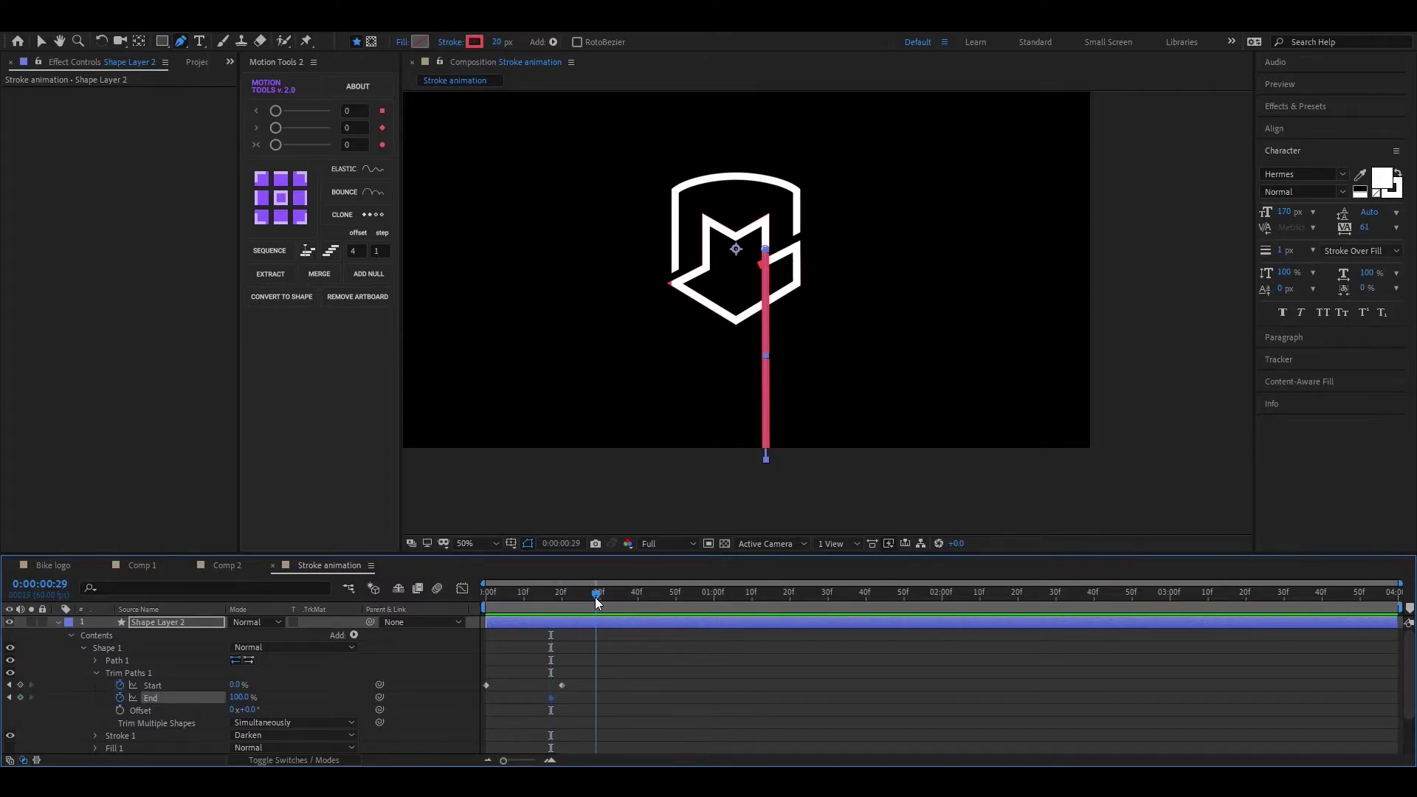
left_click_drag(598, 599, 600, 600)
left_click_drag(237, 698, 159, 698)
left_click(627, 679)
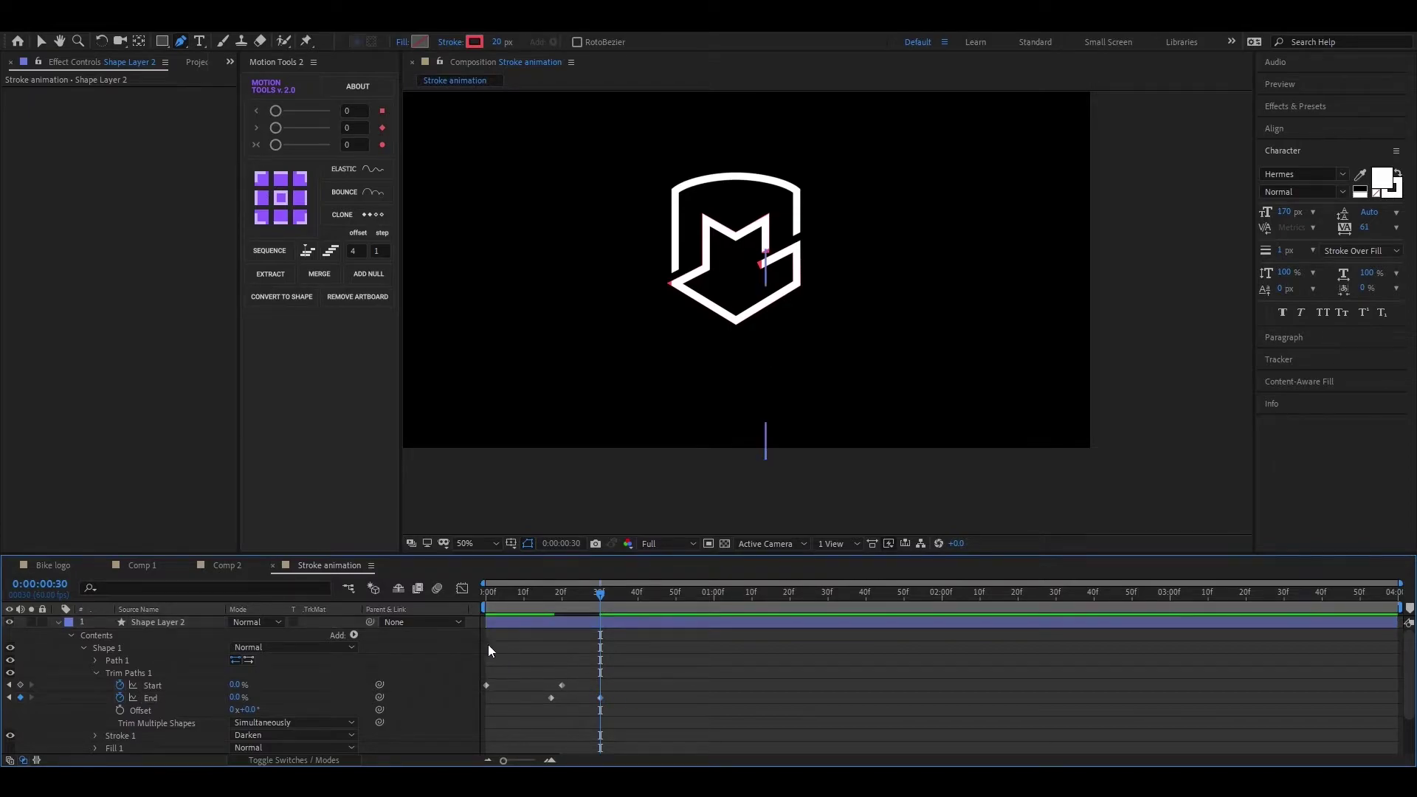
- Show only the keyframed properties of both shape layers and shift Shape Layer 1's End keyframes to start at 0:00:00:17
left_click(157, 622)
key("u")
left_click(193, 672)
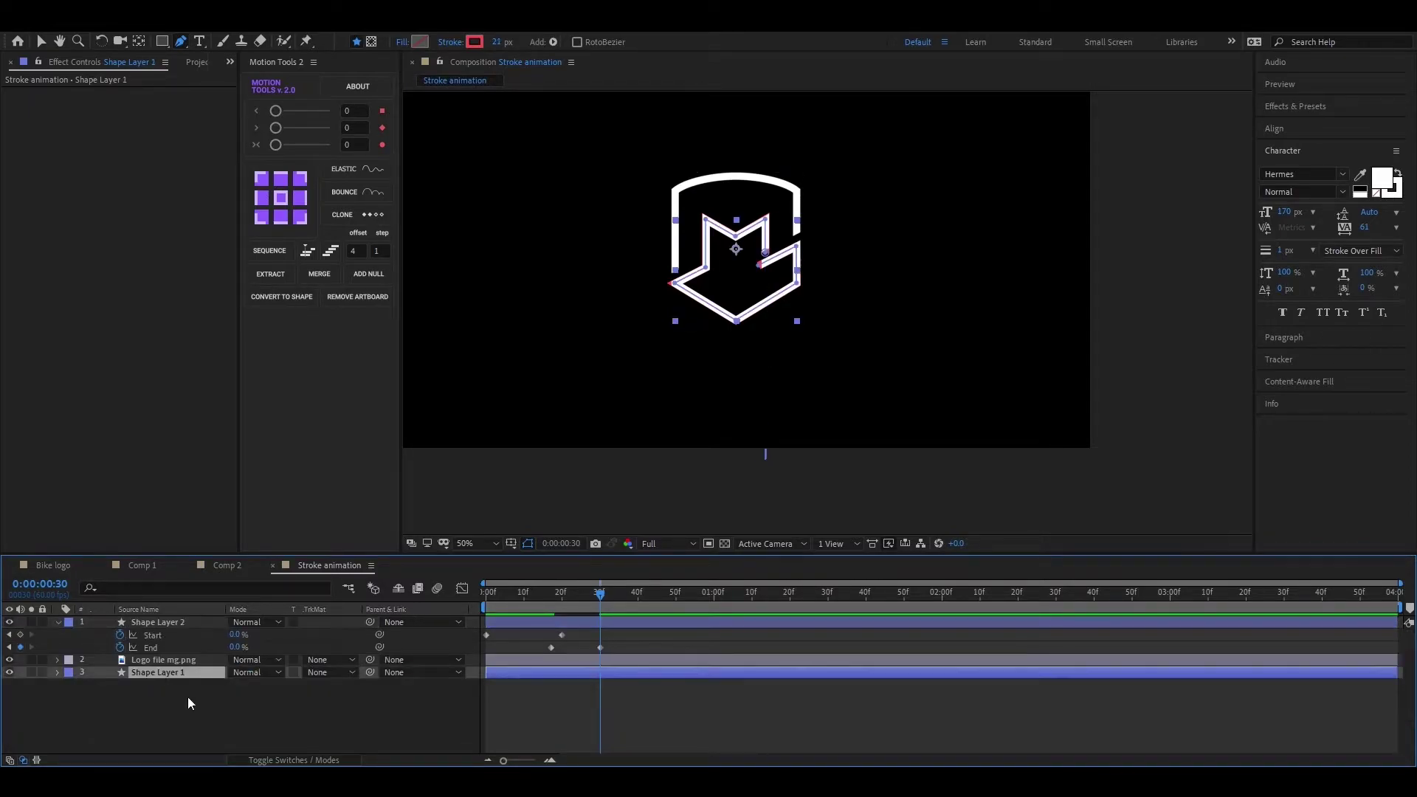
key("u")
left_click_drag(570, 687, 622, 693)
- Delay Shape Layer 2's second Start keyframe and both End keyframes by 3 frames, and set Shape Layer 1's track matte to Alpha
left_click(546, 652)
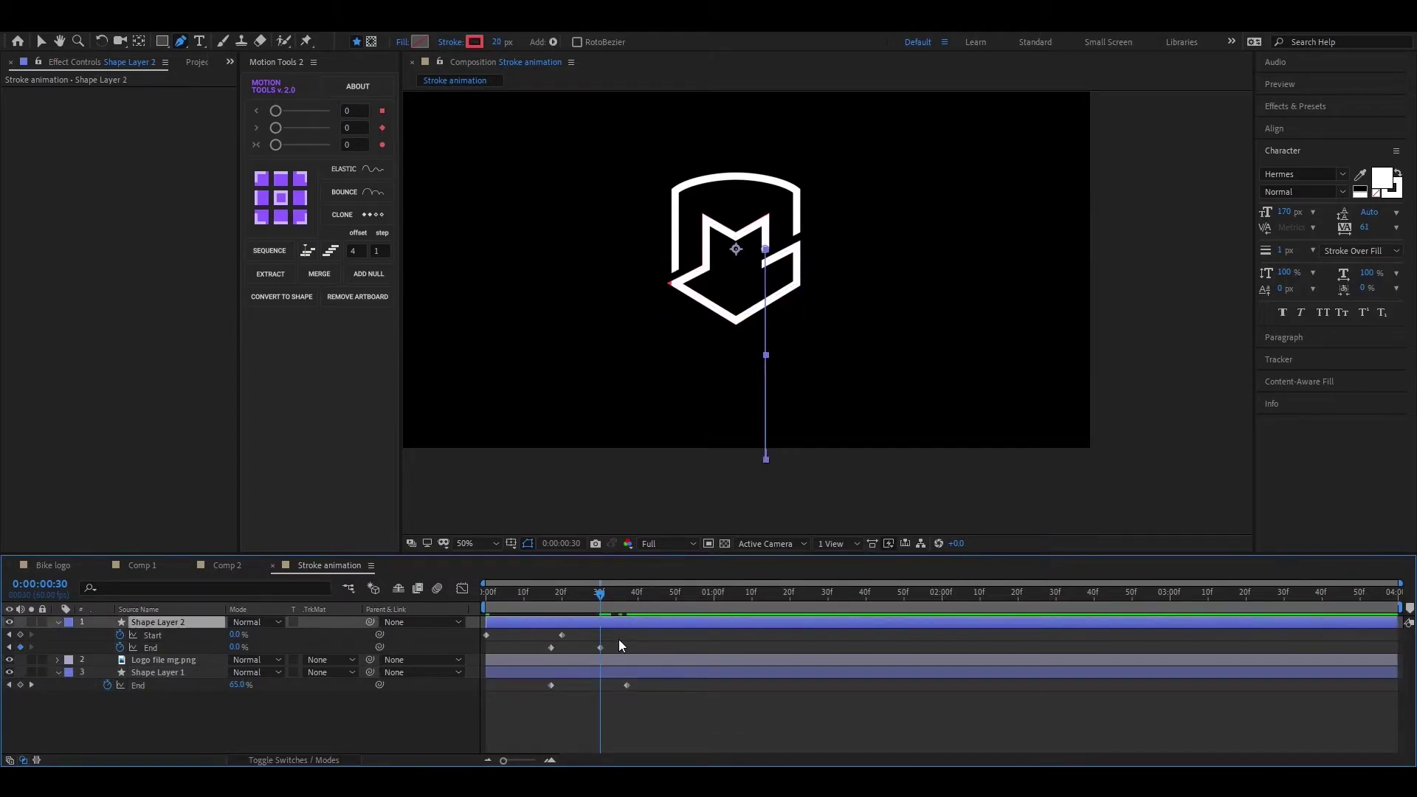
mouse_move(615, 632)
left_mouse_down()
mouse_move(534, 657)
mouse_move(612, 644)
left_mouse_up()
- Move Shape Layer 1's End keyframes to 0:00:00:22 and 0:00:00:42 and preview the line flowing into the M
left_click_drag(532, 698, 639, 687)
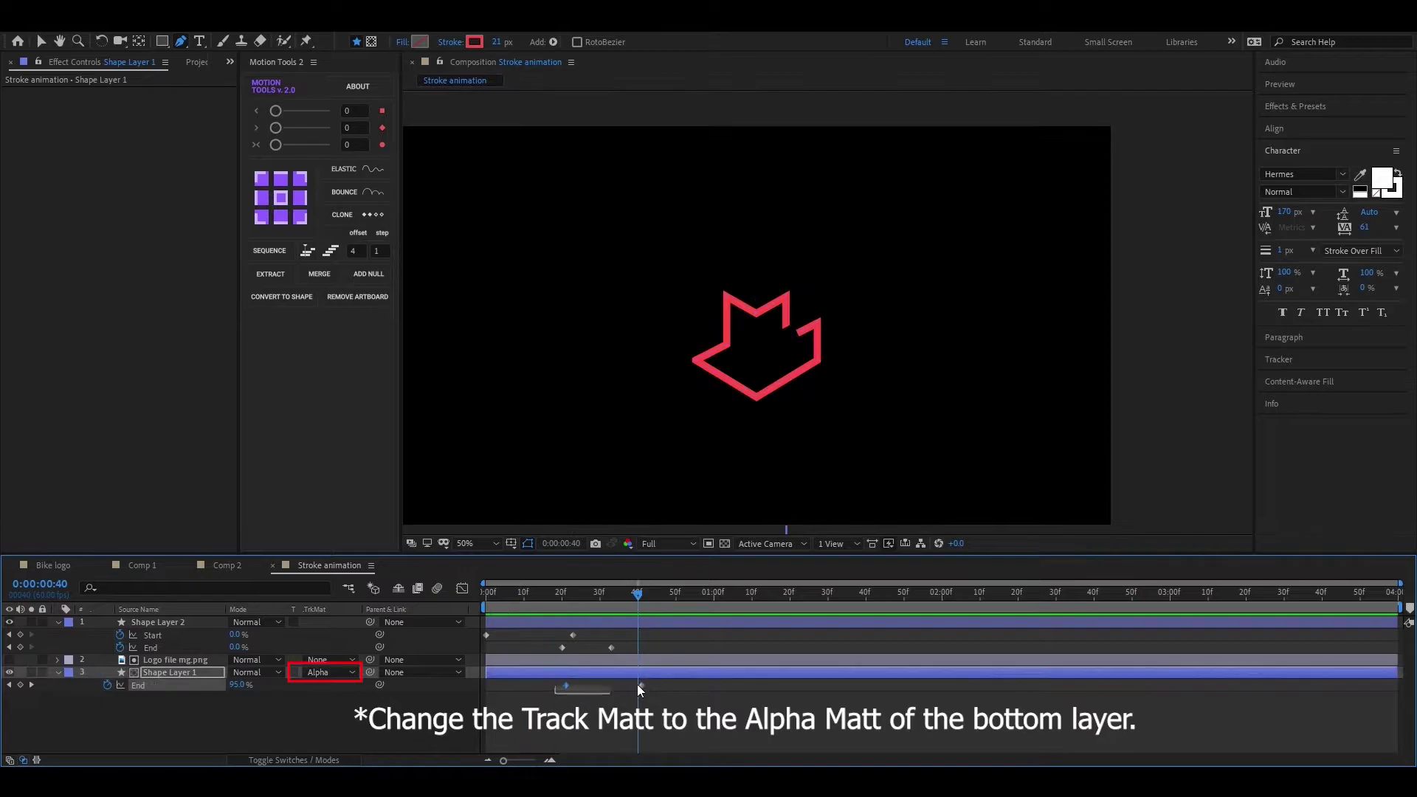
left_click_drag(636, 684, 643, 684)
key("space")
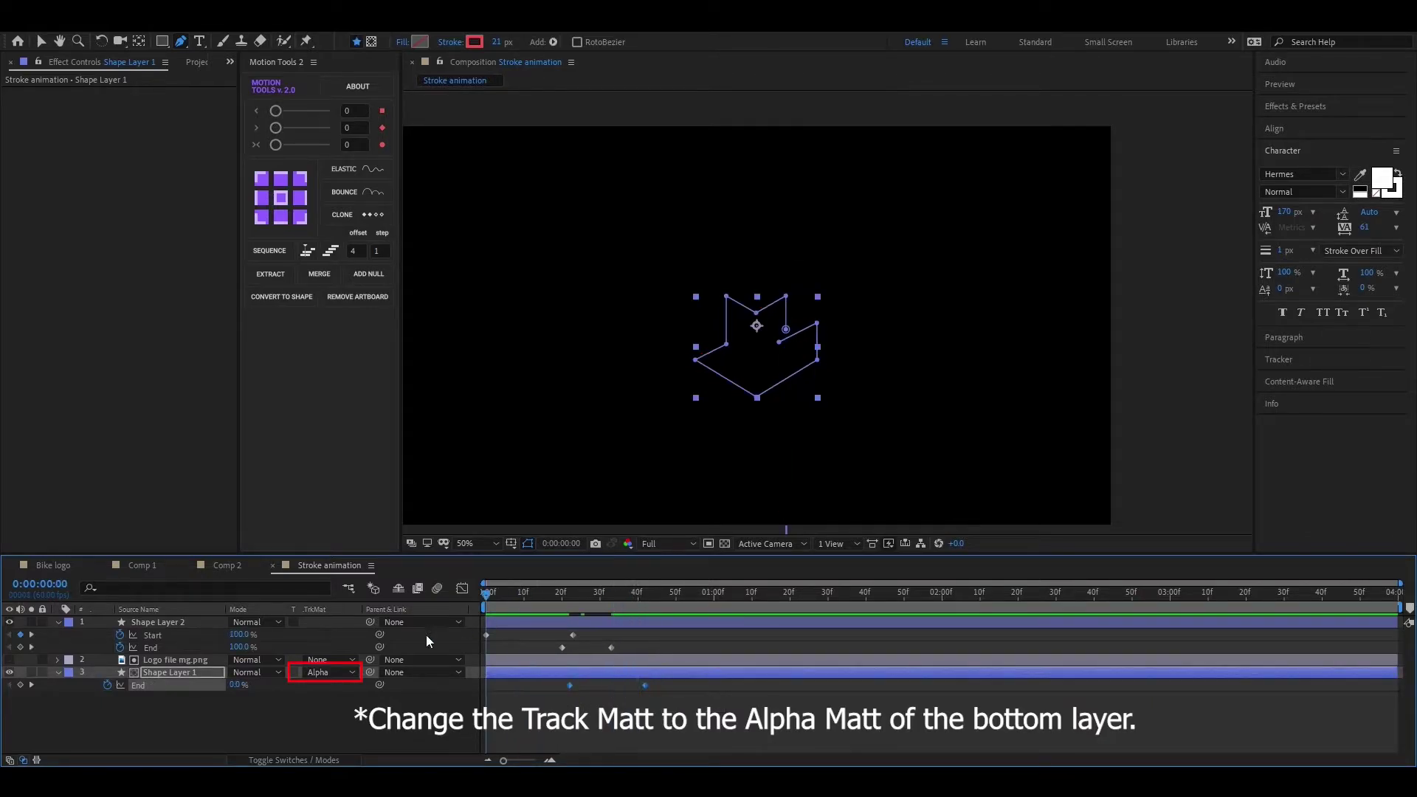
left_click_drag(509, 604, 589, 609)
left_click(221, 707)
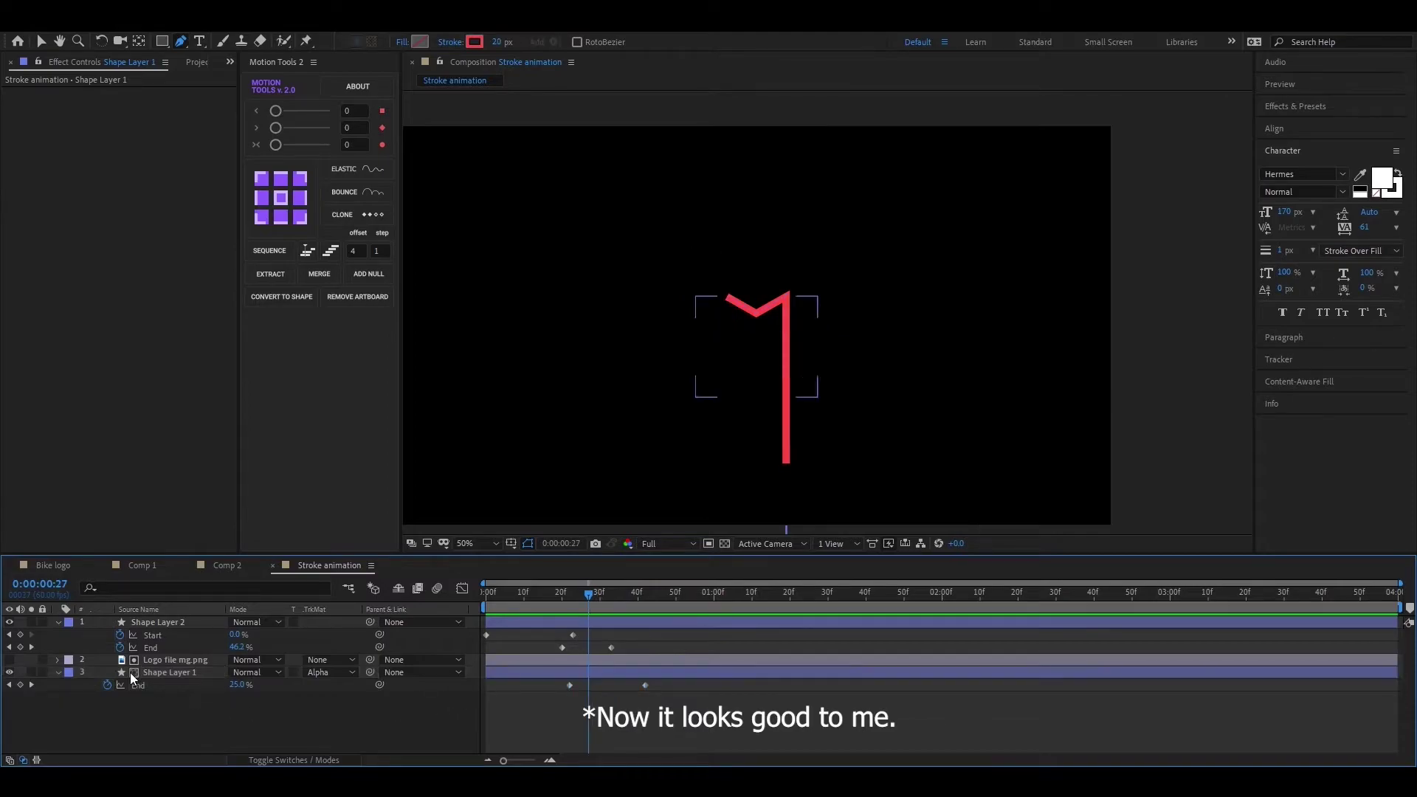
- Collapse the properties of both shape layers and move the current time to 0:00:00:42
left_click(57, 672)
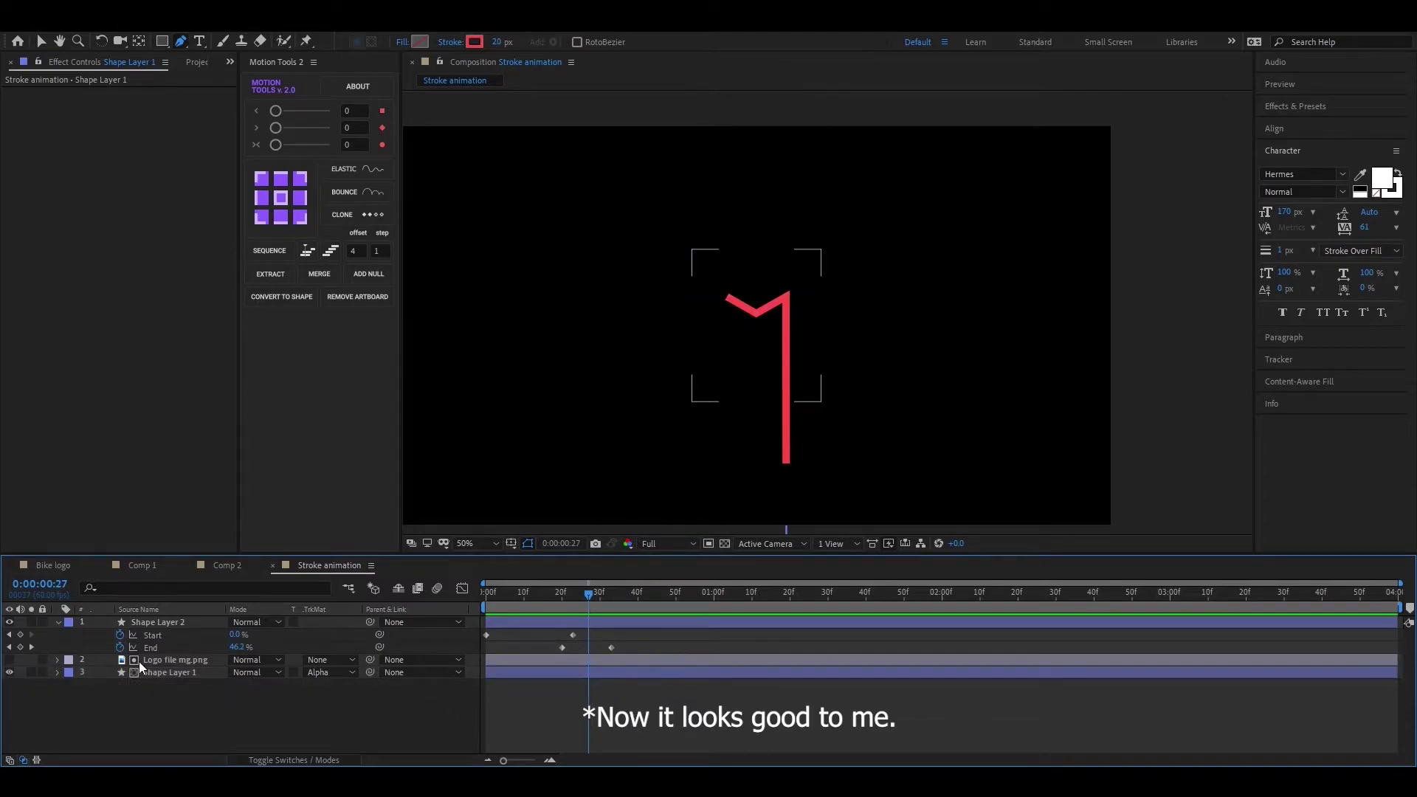
left_click(59, 624)
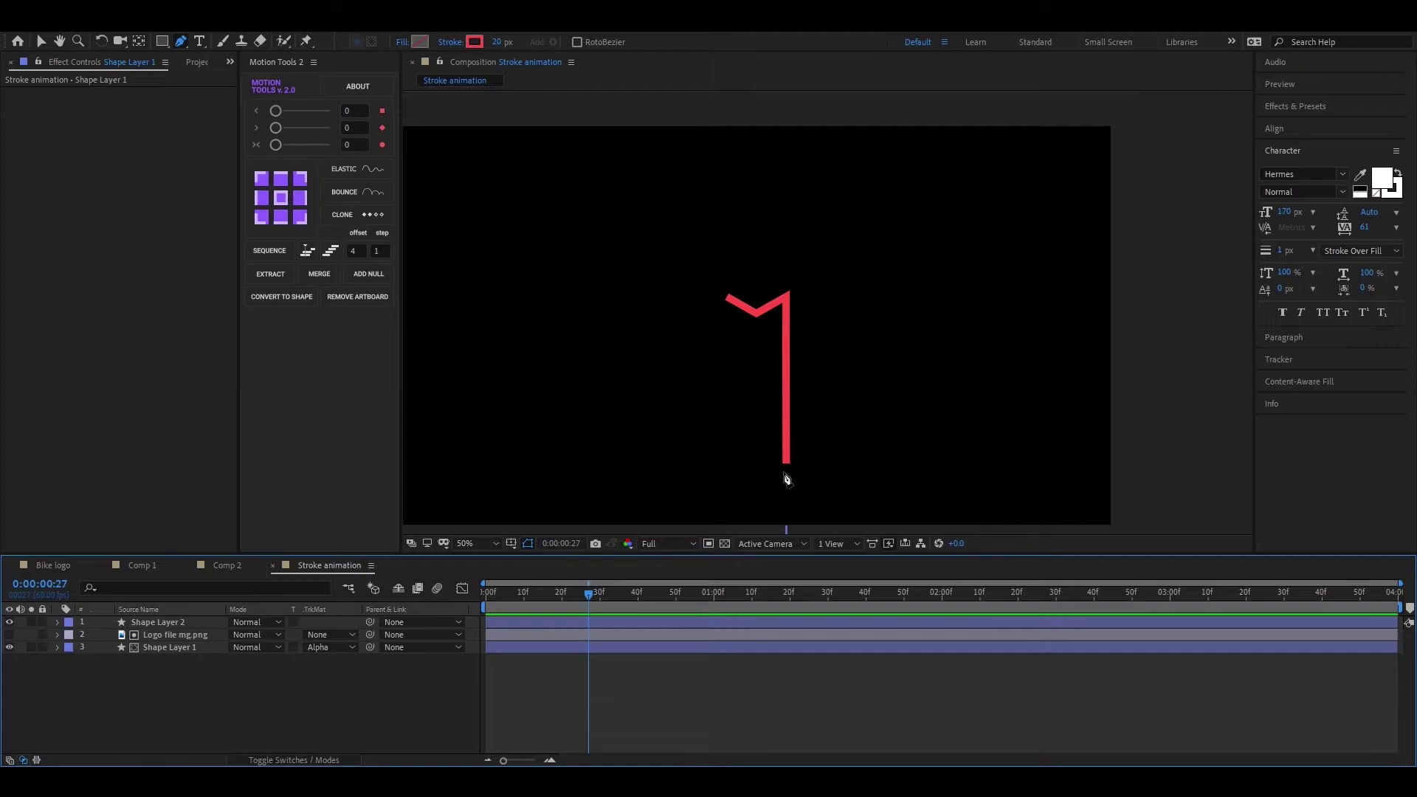
mouse_move(585, 588)
left_mouse_down()
mouse_move(535, 598)
mouse_move(646, 594)
left_mouse_up()
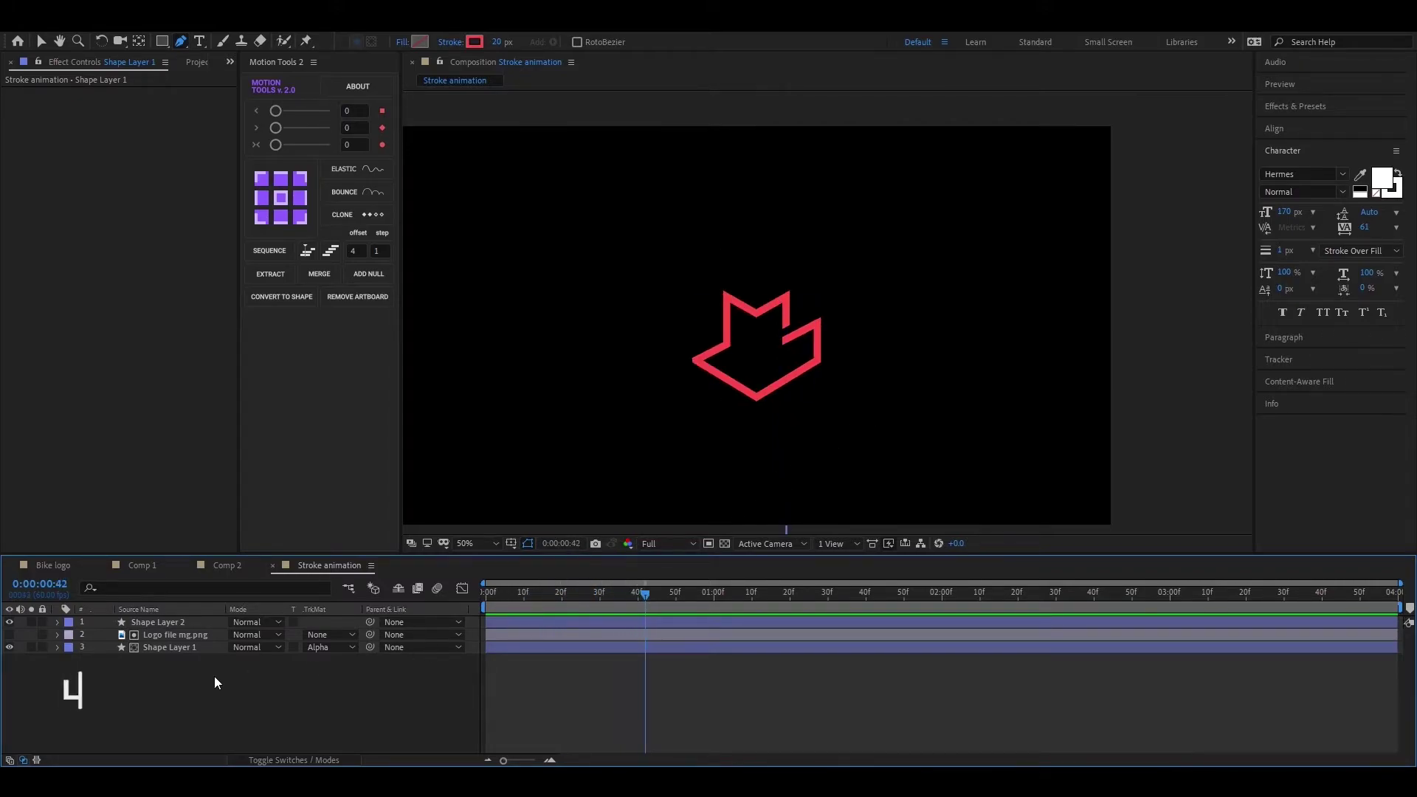
- Duplicate the Logo file mg.png layer, place the copy at the top of the layer stack and make it visible
left_click(166, 635)
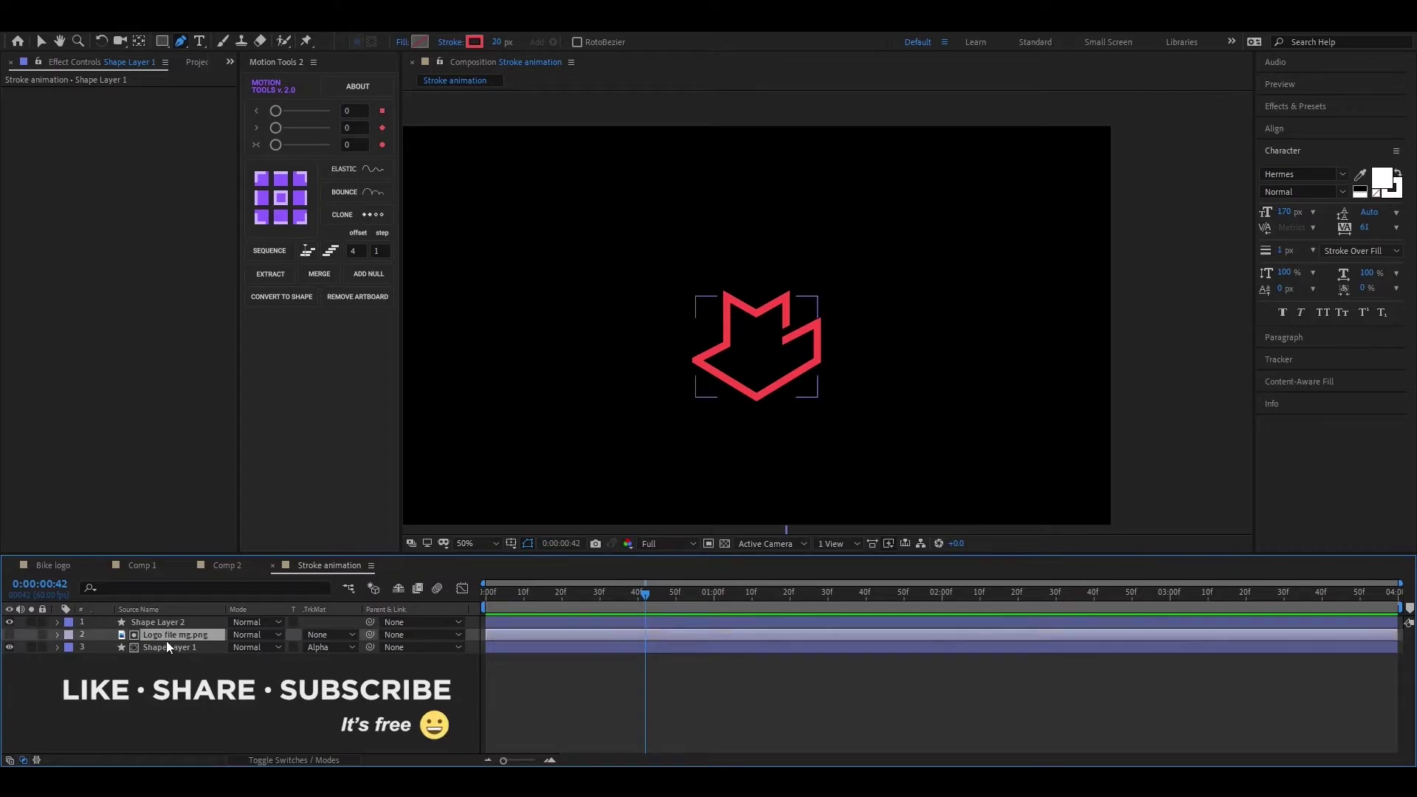
key("ctrl+d")
mouse_move(163, 631)
left_mouse_down()
mouse_move(164, 676)
mouse_move(166, 616)
left_mouse_up()
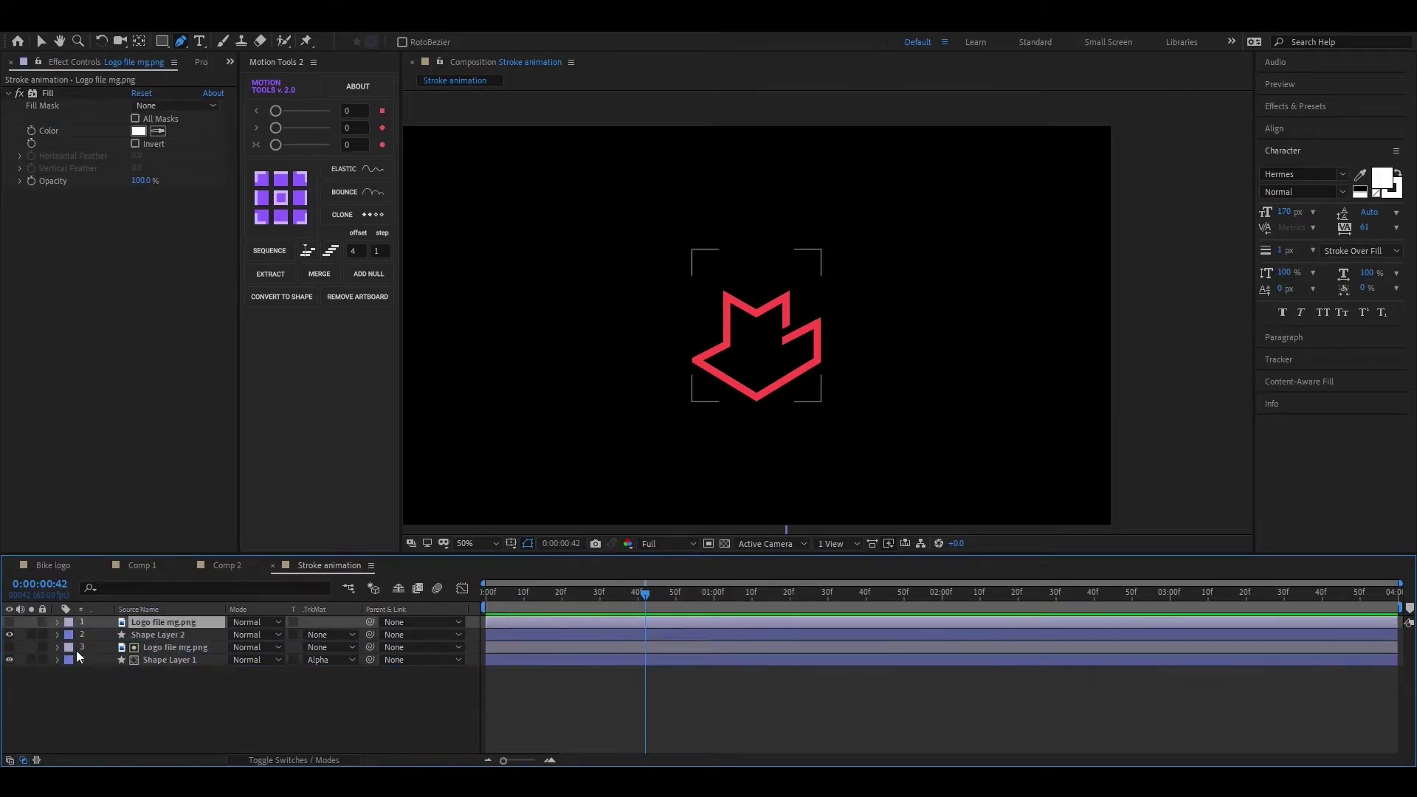
left_click(8, 633)
left_click(9, 622)
scroll(780, 317, "up", 1)
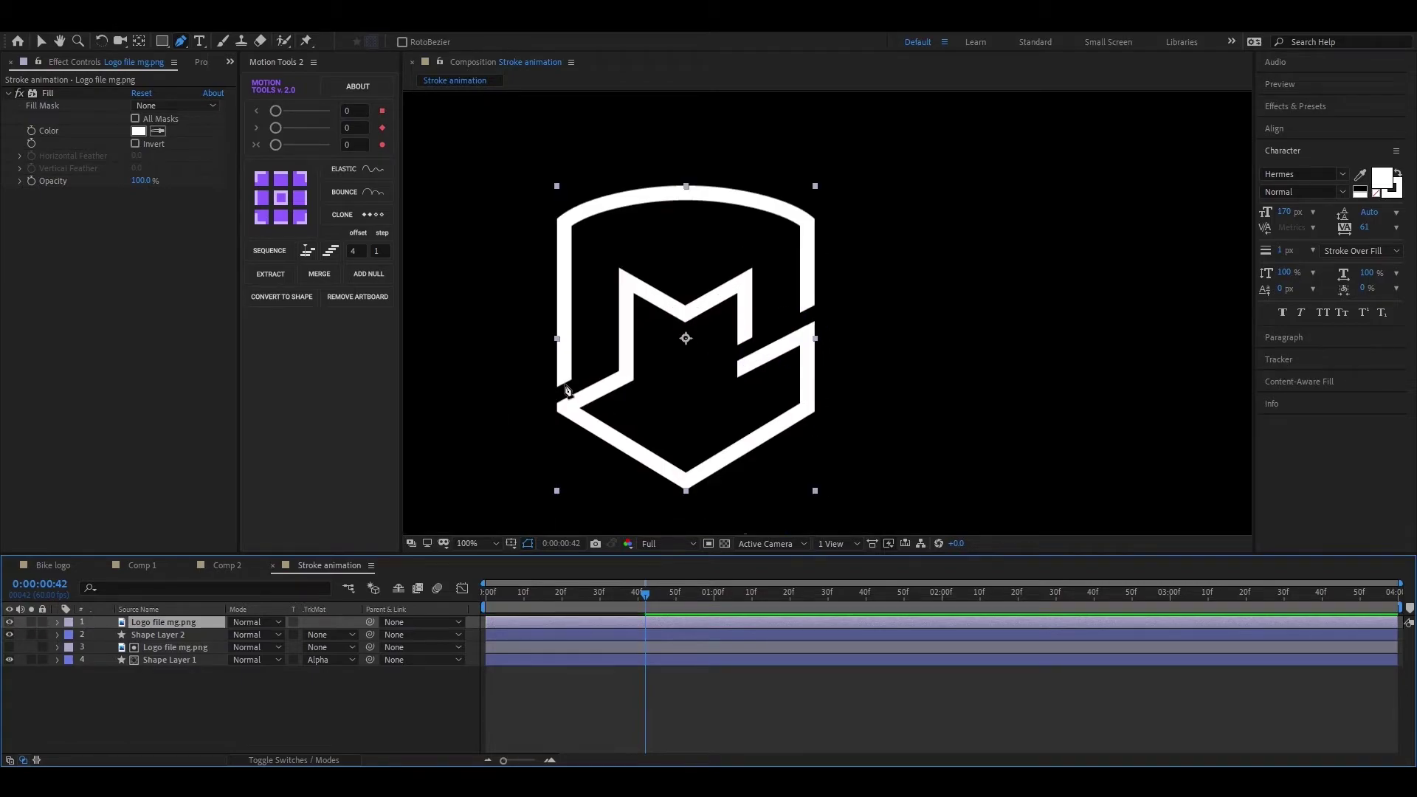
- Trace the shield's outer frame up the left side, over the arch and down the right side, with a 21 px stroke
left_click(567, 390)
left_click(564, 220)
mouse_move(806, 225)
left_mouse_down()
mouse_move(940, 300)
mouse_move(1246, 334)
mouse_move(1231, 342)
mouse_move(983, 204)
left_mouse_up()
scroll(940, 300, "up", 1)
left_click(982, 375)
left_click(499, 42)
type("21")
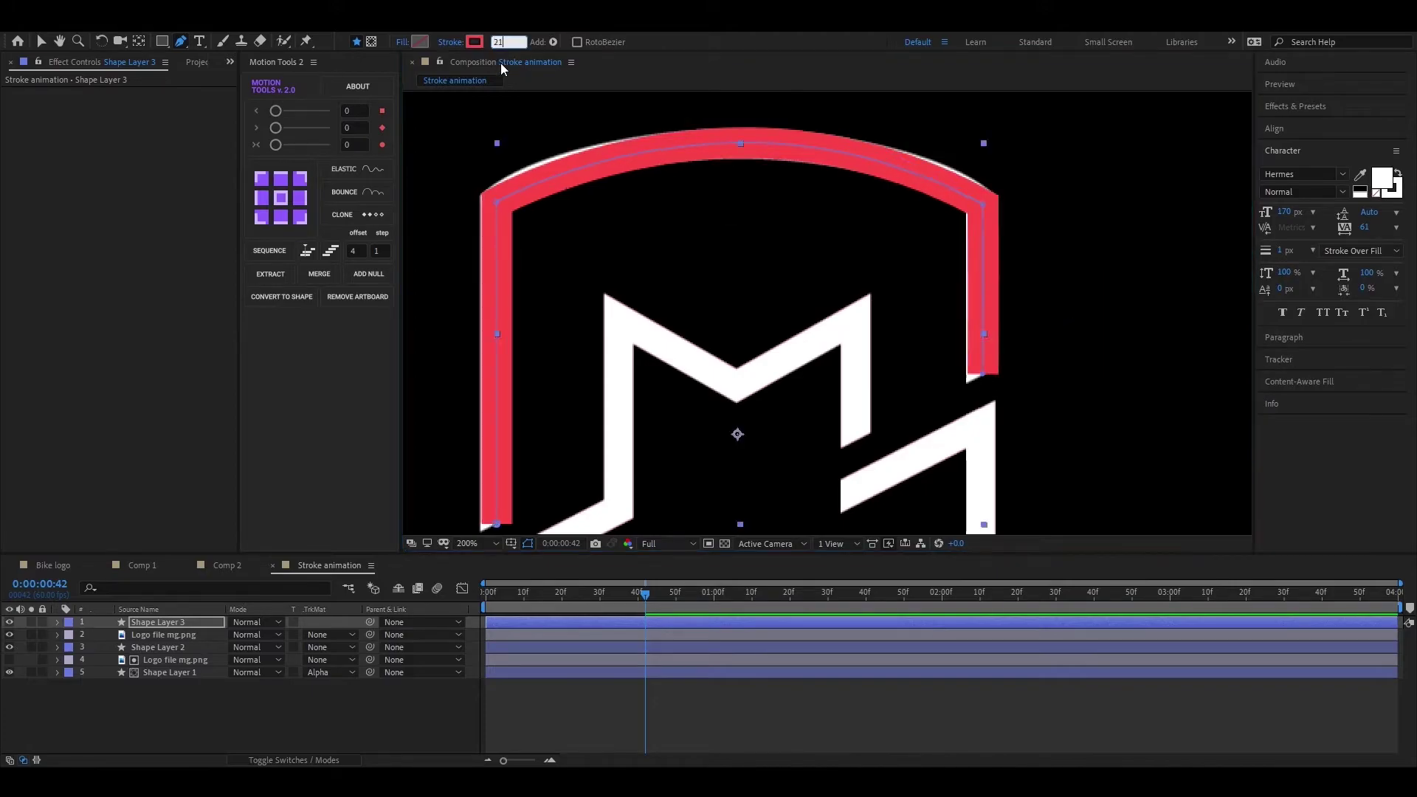
- Adjust the outer frame path's points and arch curve to follow the logo's upper outline
left_click(40, 42)
left_click(181, 42)
left_click_drag(740, 152, 734, 214)
left_click_drag(975, 436, 975, 447)
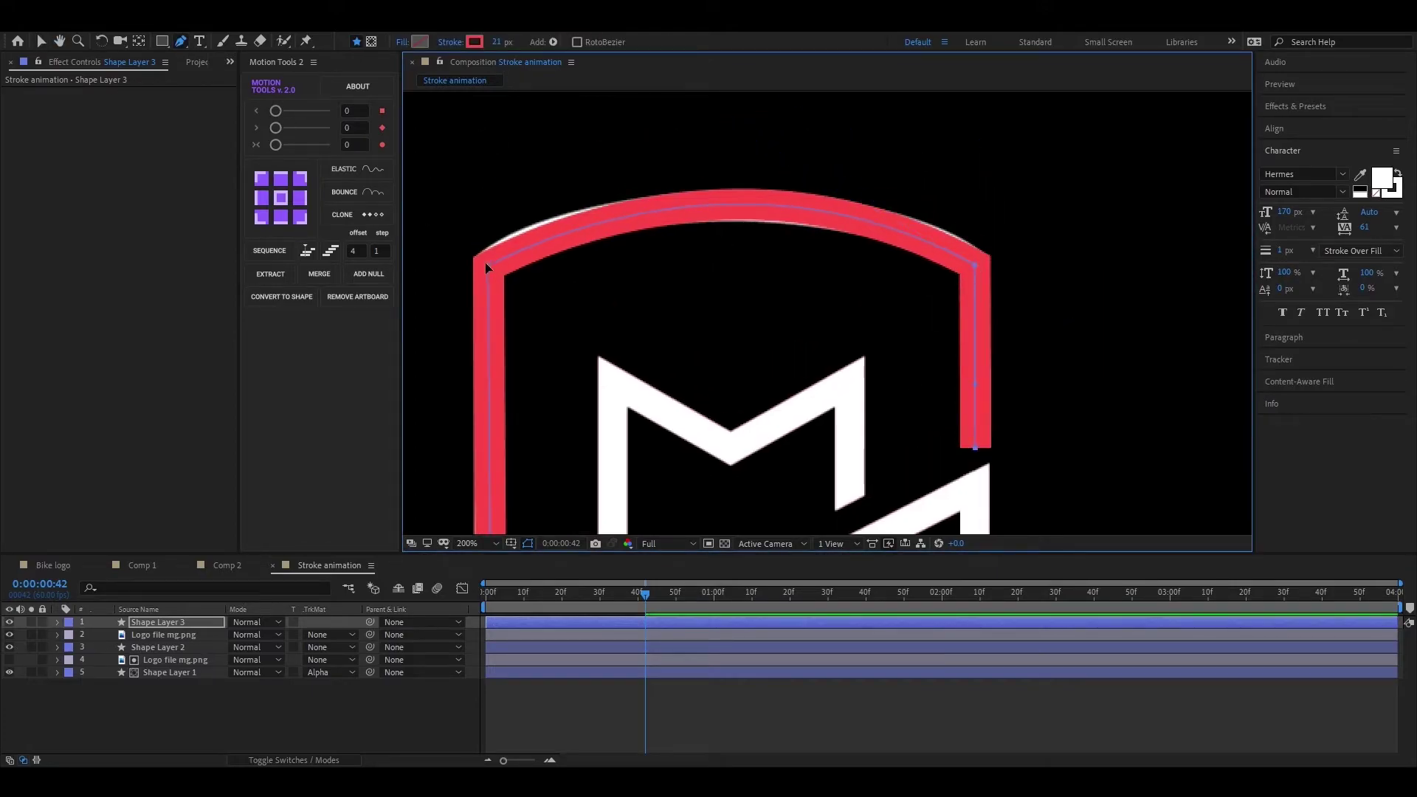
left_click(486, 268)
left_click_drag(724, 129, 702, 131)
- Set the outer frame's stroke width to 22 px and fine-tune its upper-left corner point and arch handle to cover the logo
left_click(499, 42)
key("Up")
left_click_drag(488, 264, 488, 262)
left_click_drag(702, 130, 703, 135)
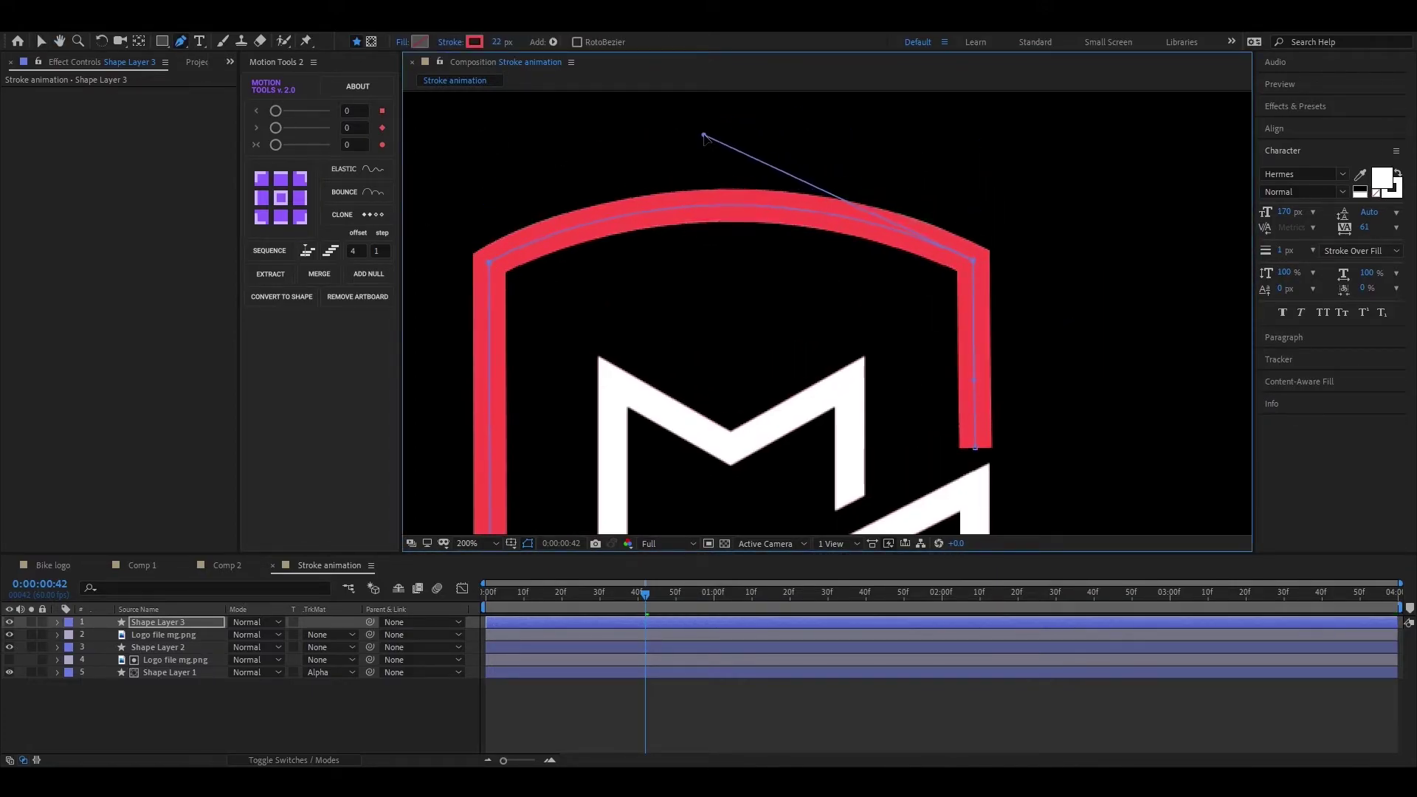
- Draw an incoming line on a new shape layer, running down from above the composition and curving up into the outer frame's lower-left end
scroll(712, 468, "down", 1)
left_click_drag(709, 364, 696, 408)
left_click(297, 617)
scroll(695, 399, "down", 1)
left_click(695, 132)
left_click(695, 399)
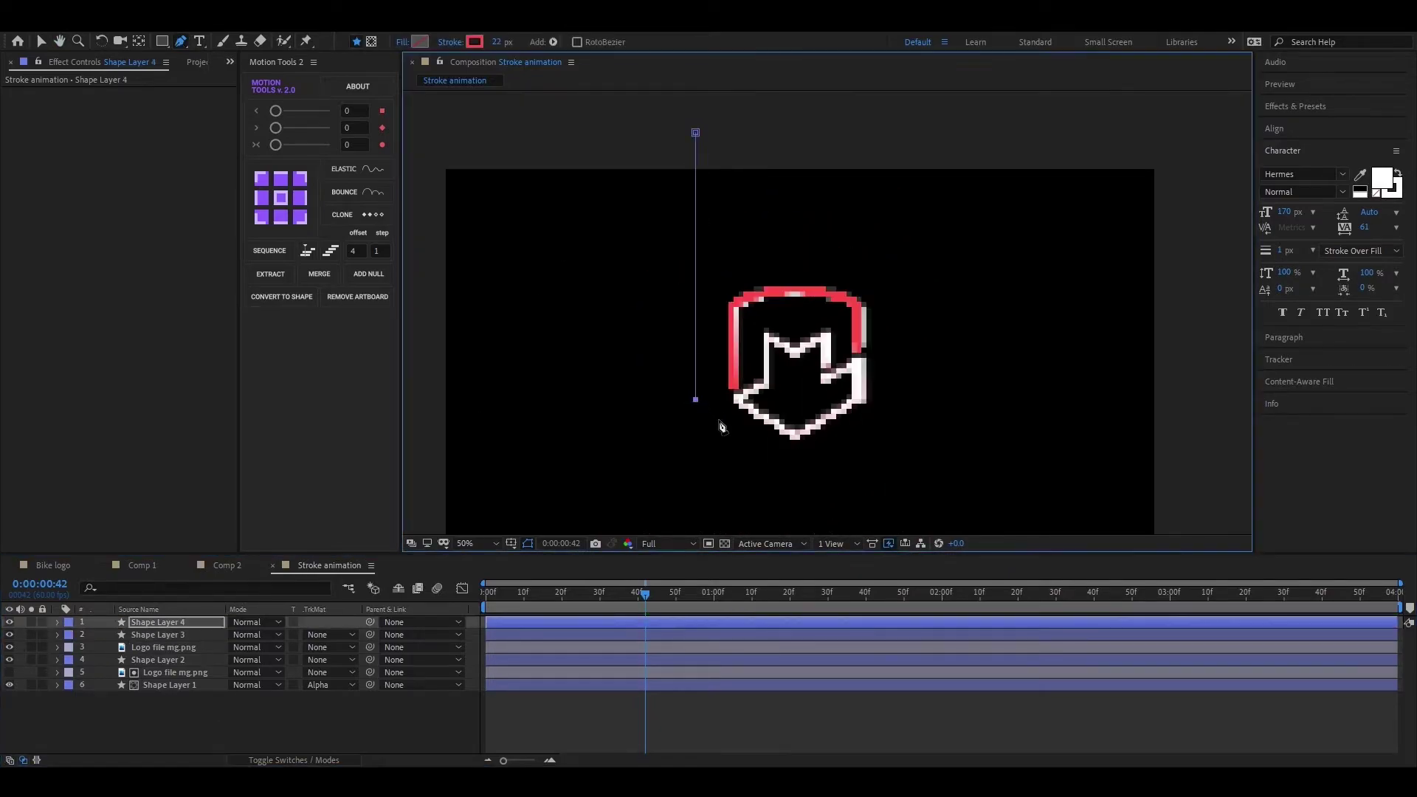
scroll(722, 427, "up", 2)
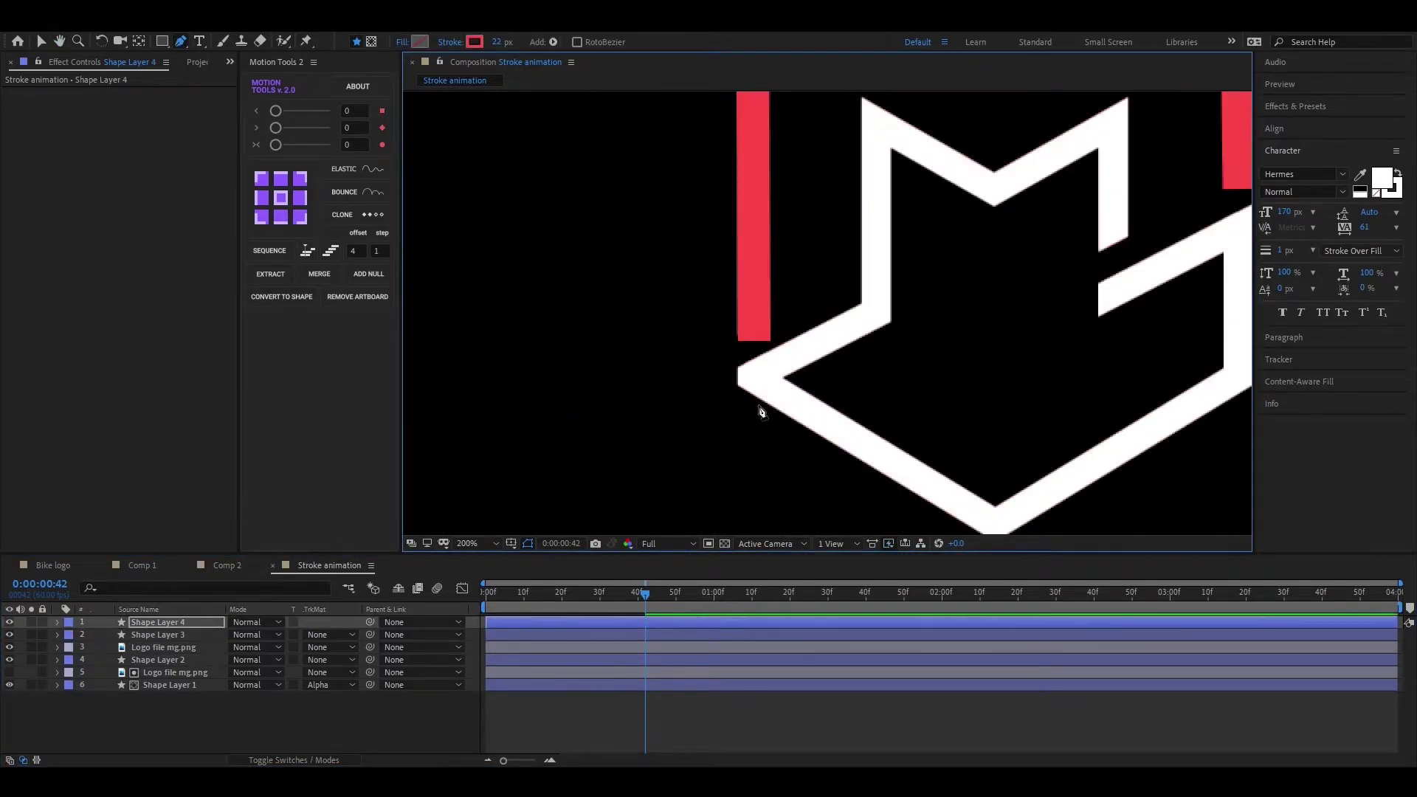
mouse_move(754, 410)
left_mouse_down()
mouse_move(854, 372)
mouse_move(755, 392)
left_mouse_up()
left_click(753, 327)
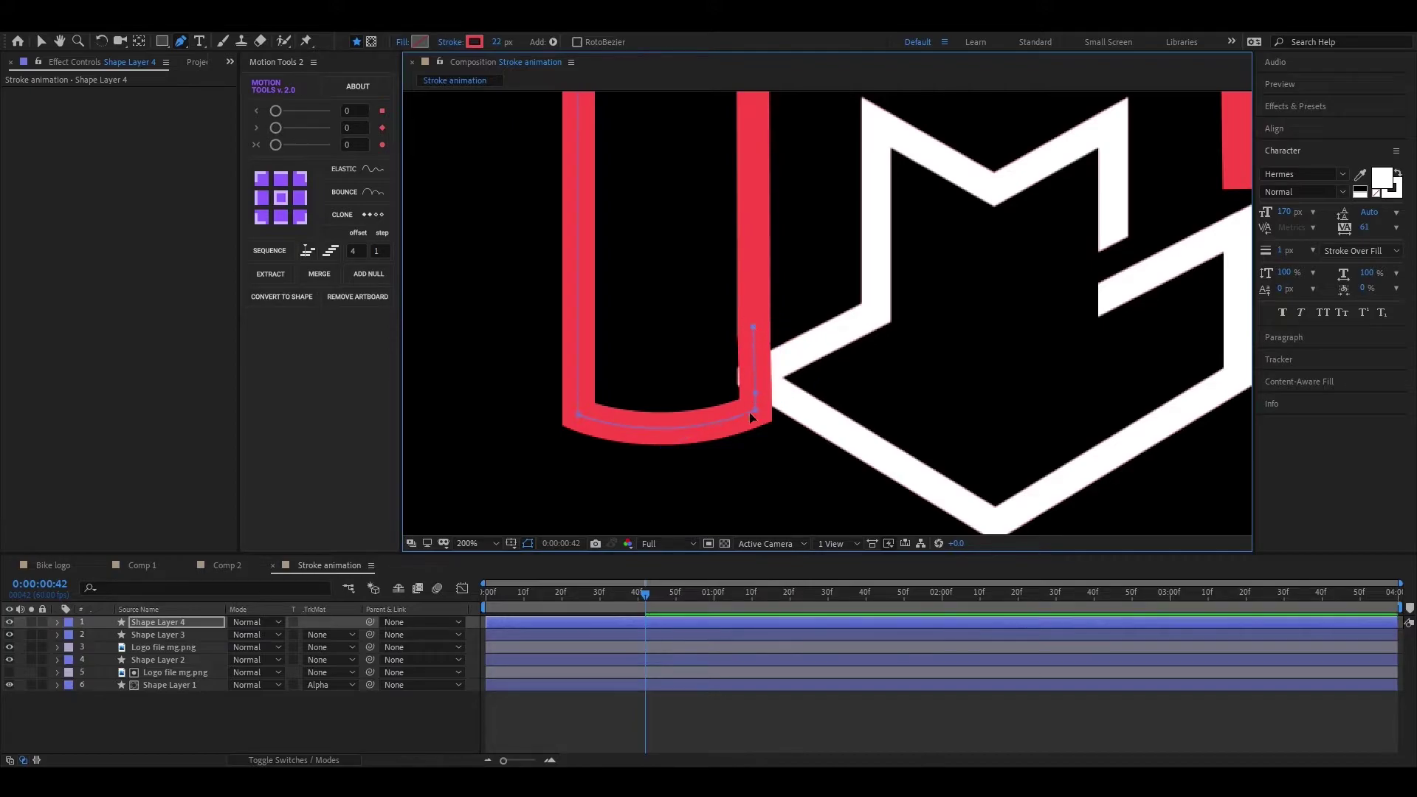
- Set an alpha track matte on the outer frame layer, Shape Layer 3, using the logo copy above it
scroll(660, 346, "down", 3)
left_click_drag(149, 633, 343, 648)
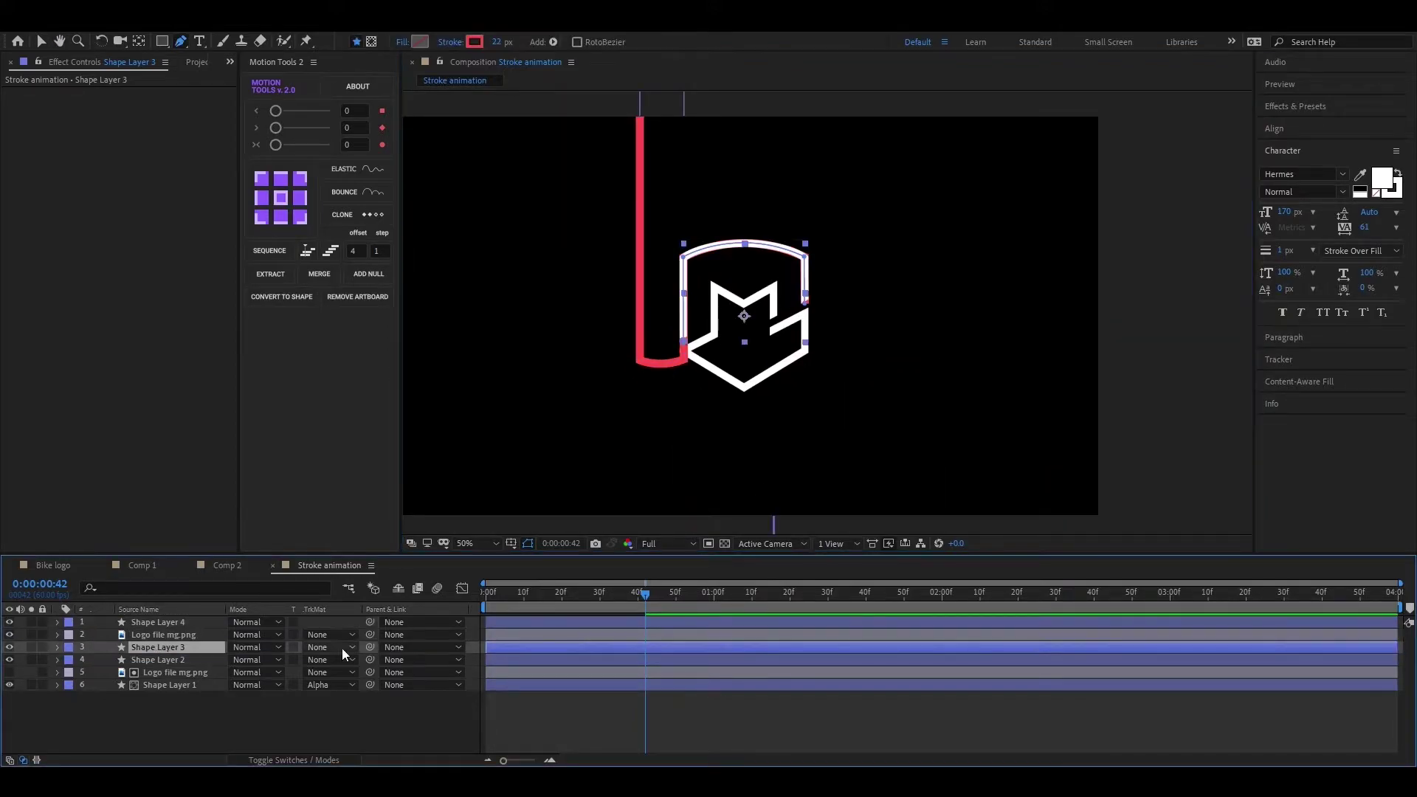
left_click(343, 648)
left_click(324, 671)
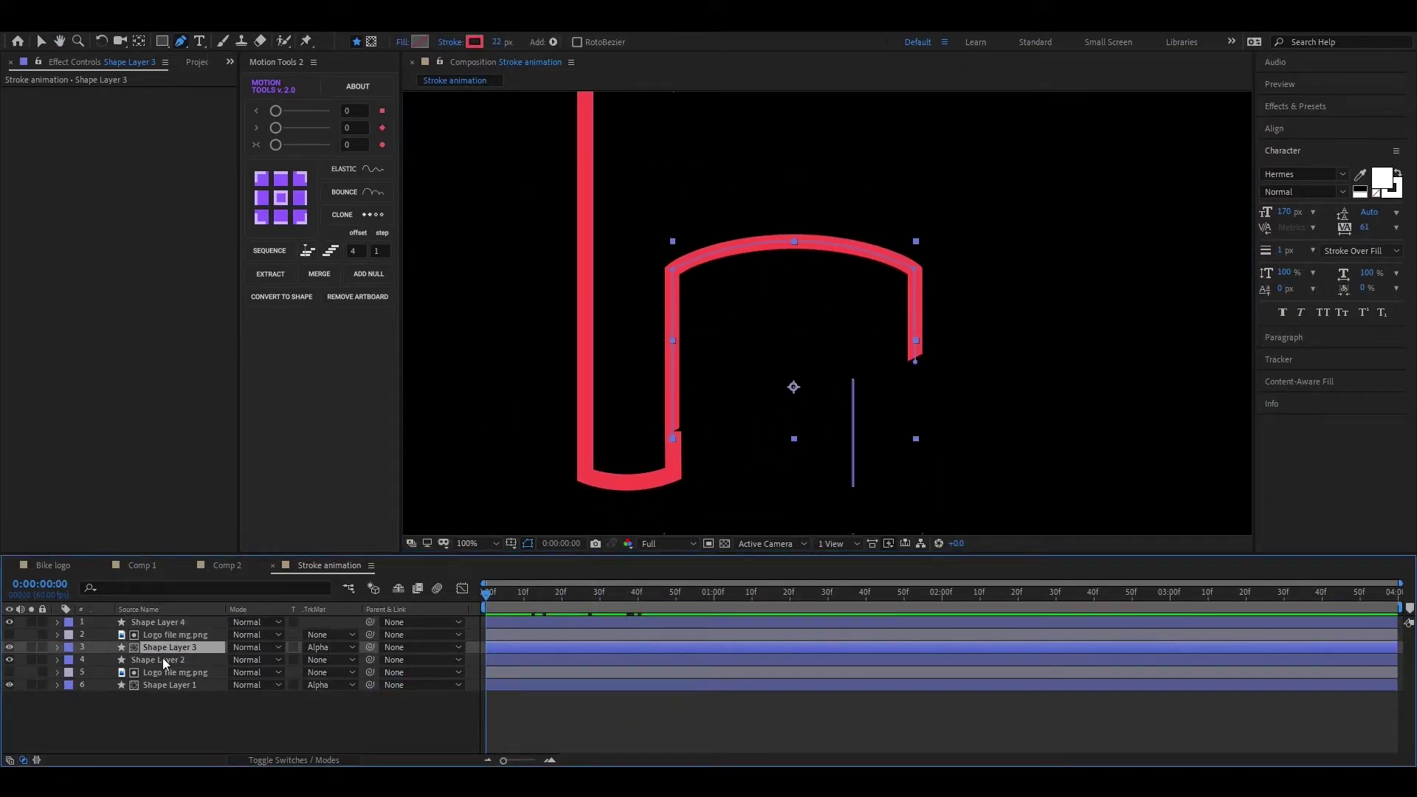
- Add Trim Paths to the incoming line, Shape Layer 4, and keyframe End from 0% at frame 0 to 100% at frame 20
left_click(158, 622)
left_click(58, 622)
left_click(353, 634)
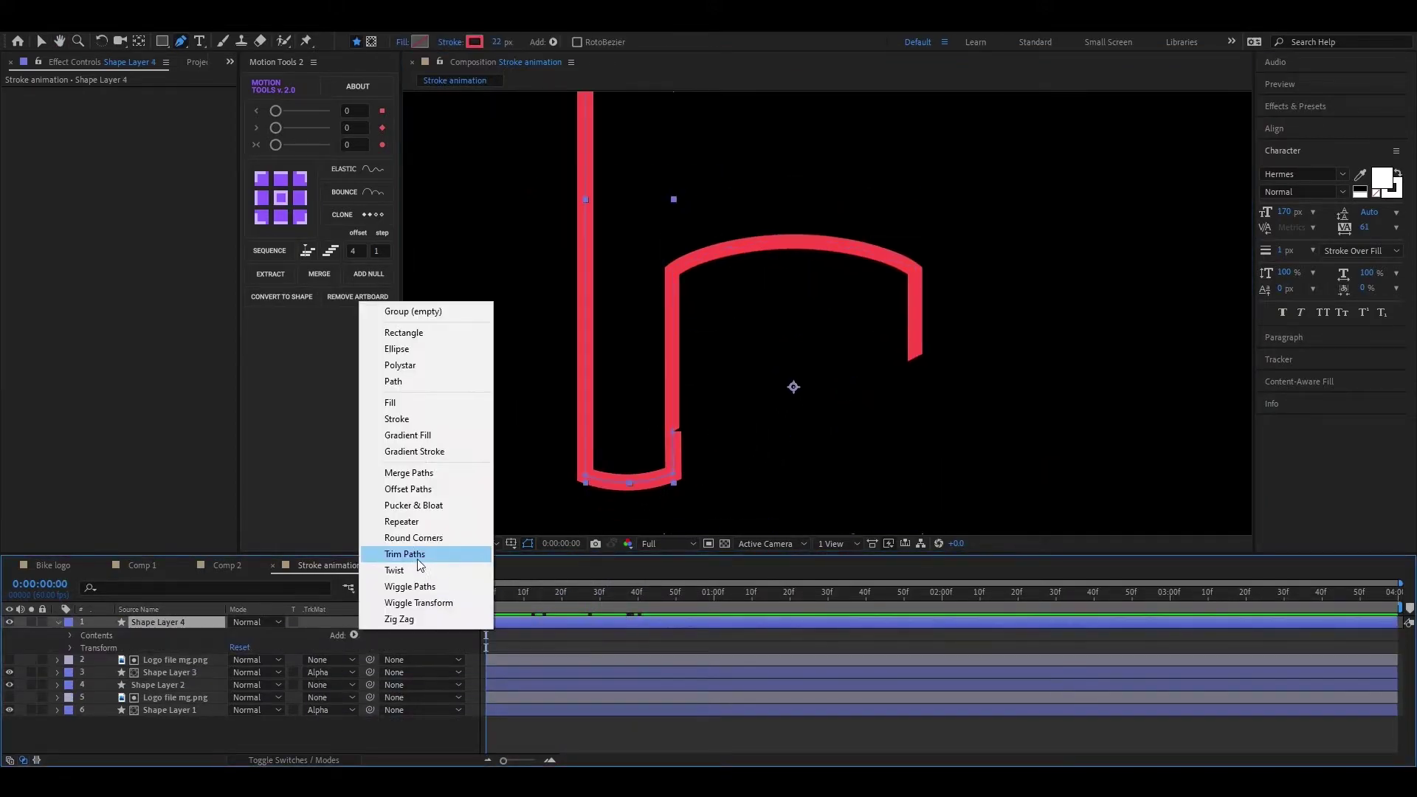
left_click(418, 560)
left_click_drag(238, 685, 162, 679)
left_click(107, 685)
left_click_drag(487, 595, 562, 601)
left_click_drag(235, 685, 317, 685)
- Set the incoming line's stroke width to 21 px and compare its overlap with the outer frame
scroll(675, 441, "up", 2)
left_click_drag(666, 400, 561, 493)
scroll(661, 402, "down", 2)
left_click(188, 648)
left_click(177, 622)
scroll(697, 498, "up", 1)
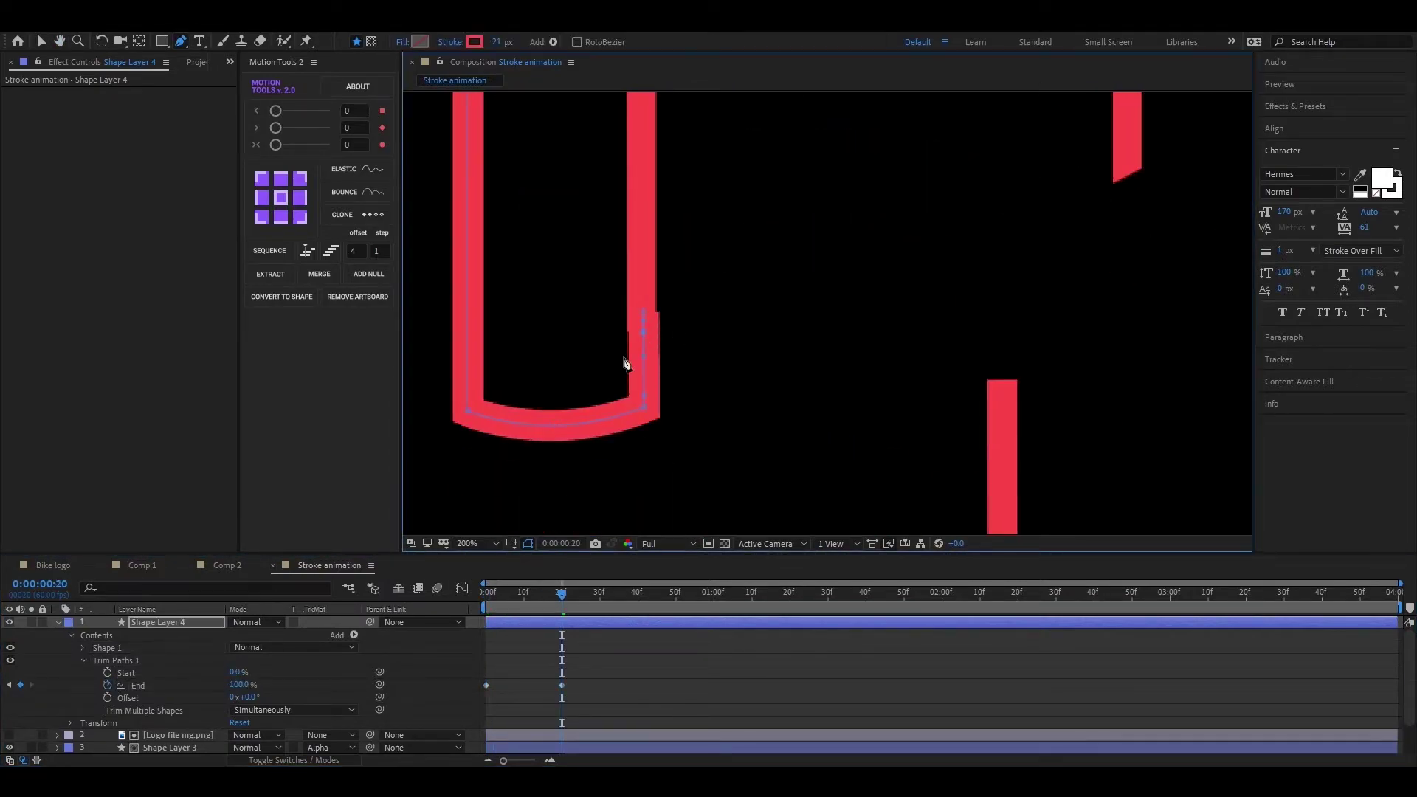
scroll(594, 388, "down", 2)
- Keyframe the incoming line's Trim Paths Start from 0% at frame 16 to 100% at frame 30
left_click_drag(561, 594, 547, 601)
left_click(107, 673)
left_click_drag(546, 595, 601, 601)
left_click_drag(235, 672, 318, 673)
- Add Trim Paths to Shape Layer 3 and keyframe End from 0% at frame 30 to 100% at frame 50
left_click(57, 621)
left_click(57, 647)
left_click(353, 659)
left_click(417, 578)
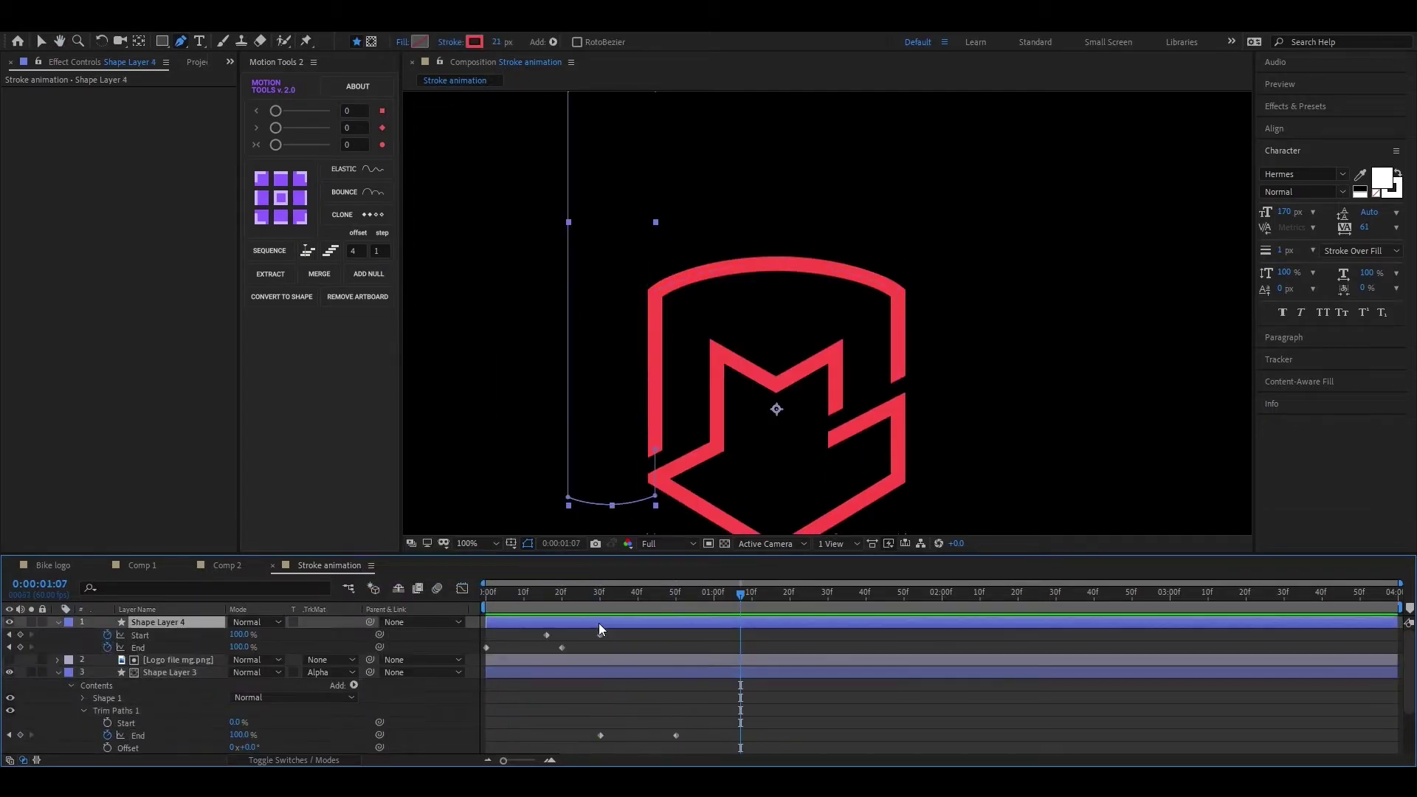
- Shift the outer frame's End keyframes 10 frames earlier, to frames 20 and 40
left_click(601, 672)
key("u")
left_click_drag(694, 694, 635, 683)
- Preview the combined logo reveal from the first frame and scrub back from frame 40 to frame 32
key("space")
left_click(744, 594)
left_click_drag(744, 594, 484, 613)
key("space")
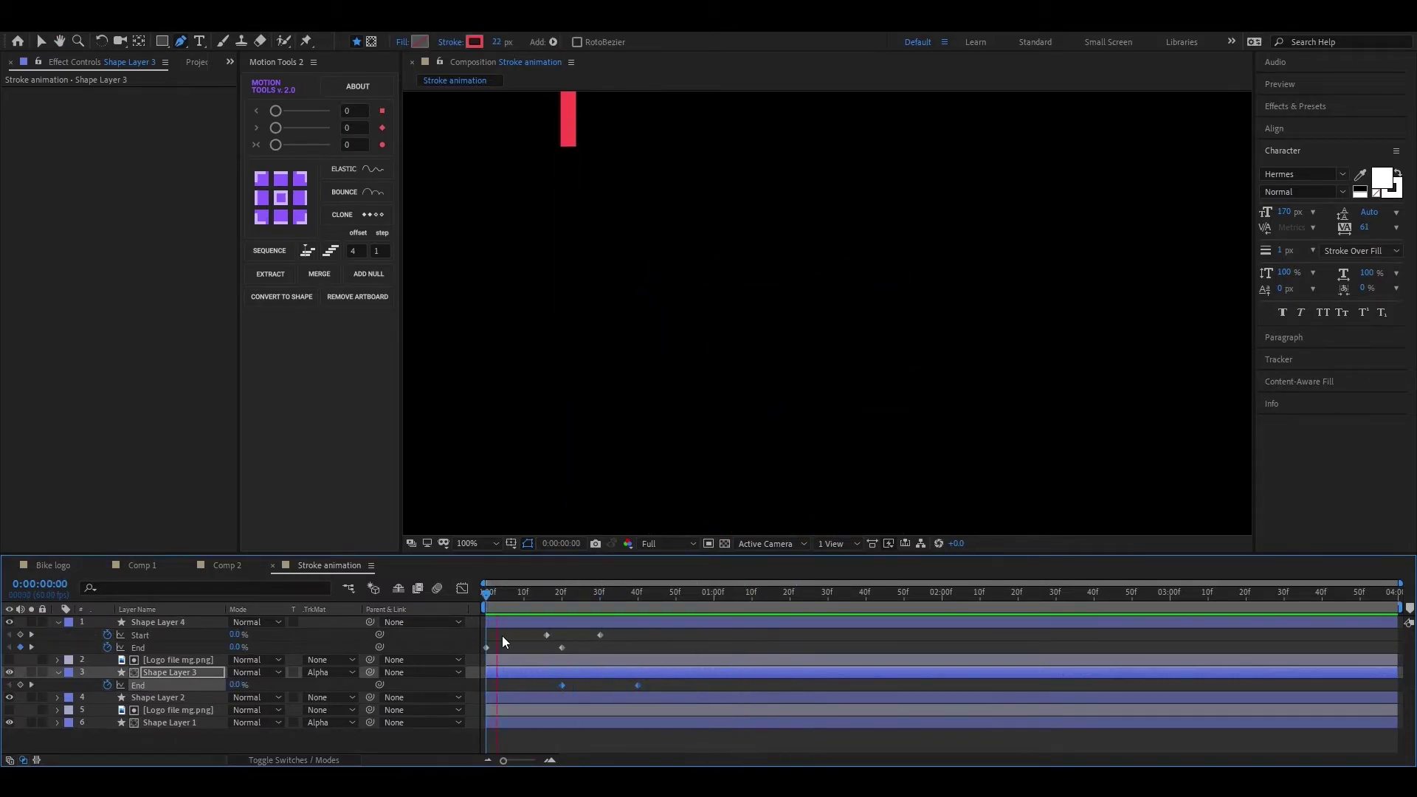
key("space")
scroll(582, 370, "down", 1)
key("space")
left_click_drag(699, 457, 668, 400)
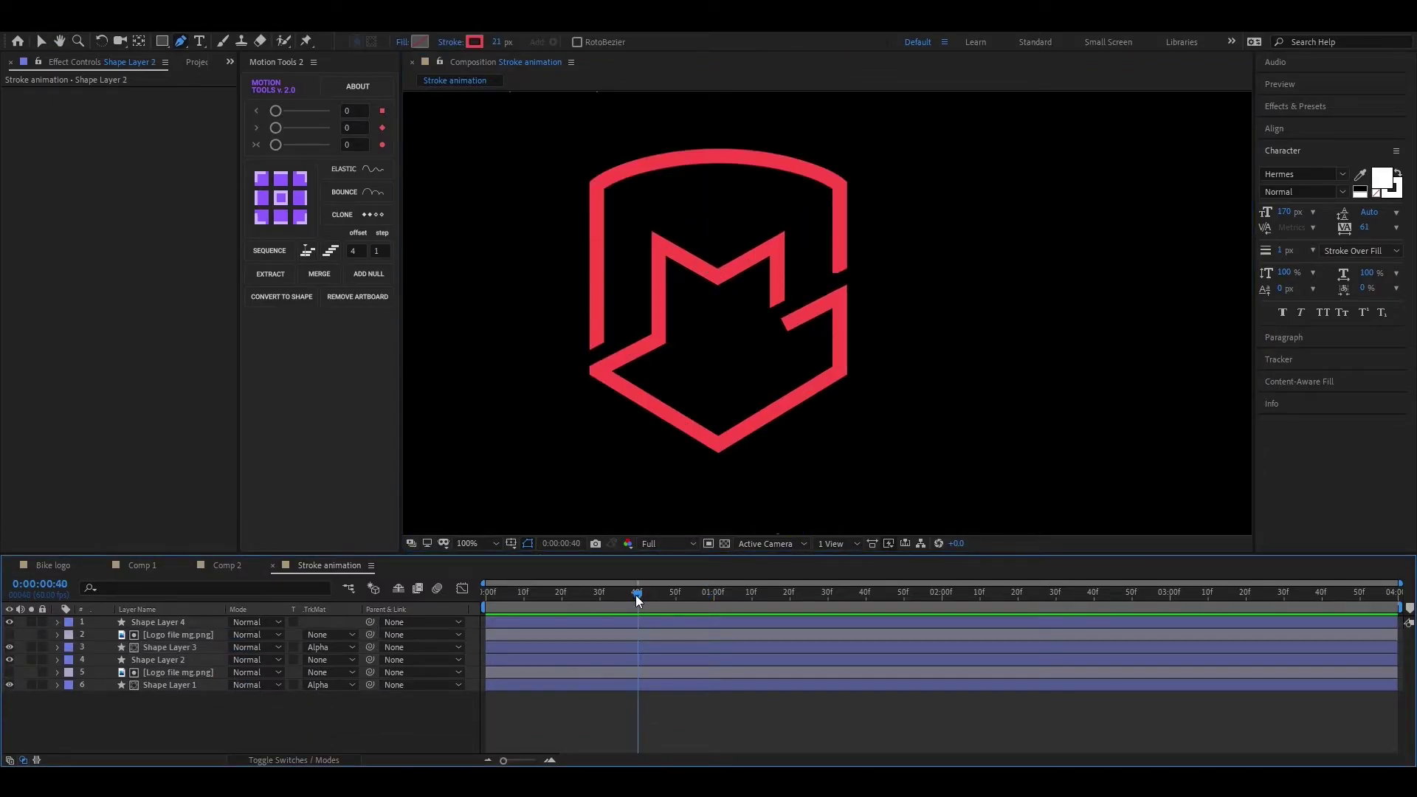
mouse_move(635, 595)
left_mouse_down()
mouse_move(750, 595)
mouse_move(473, 591)
mouse_move(605, 593)
left_mouse_up()
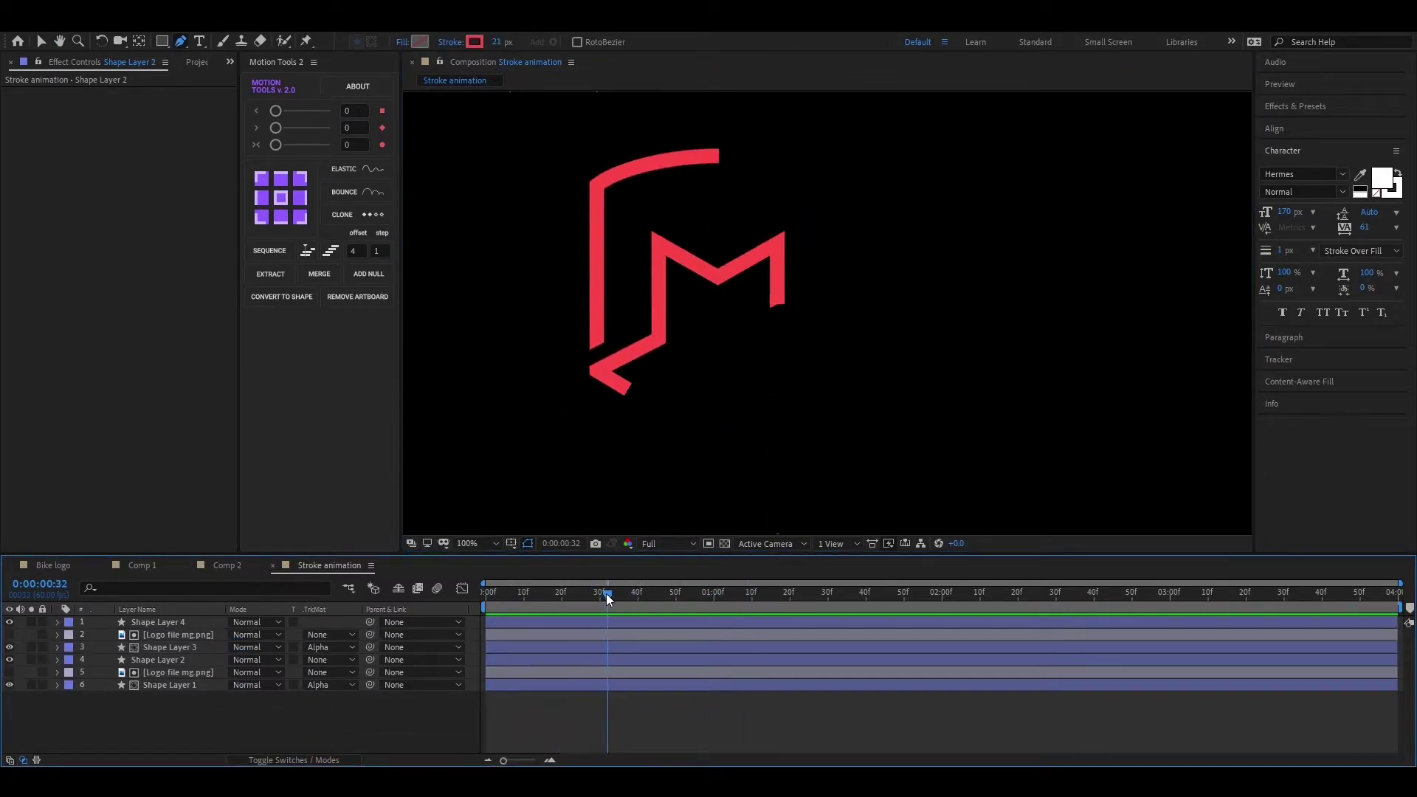
- Go to frame 12 and duplicate the incoming line layer, Shape Layer 4
left_click(160, 621)
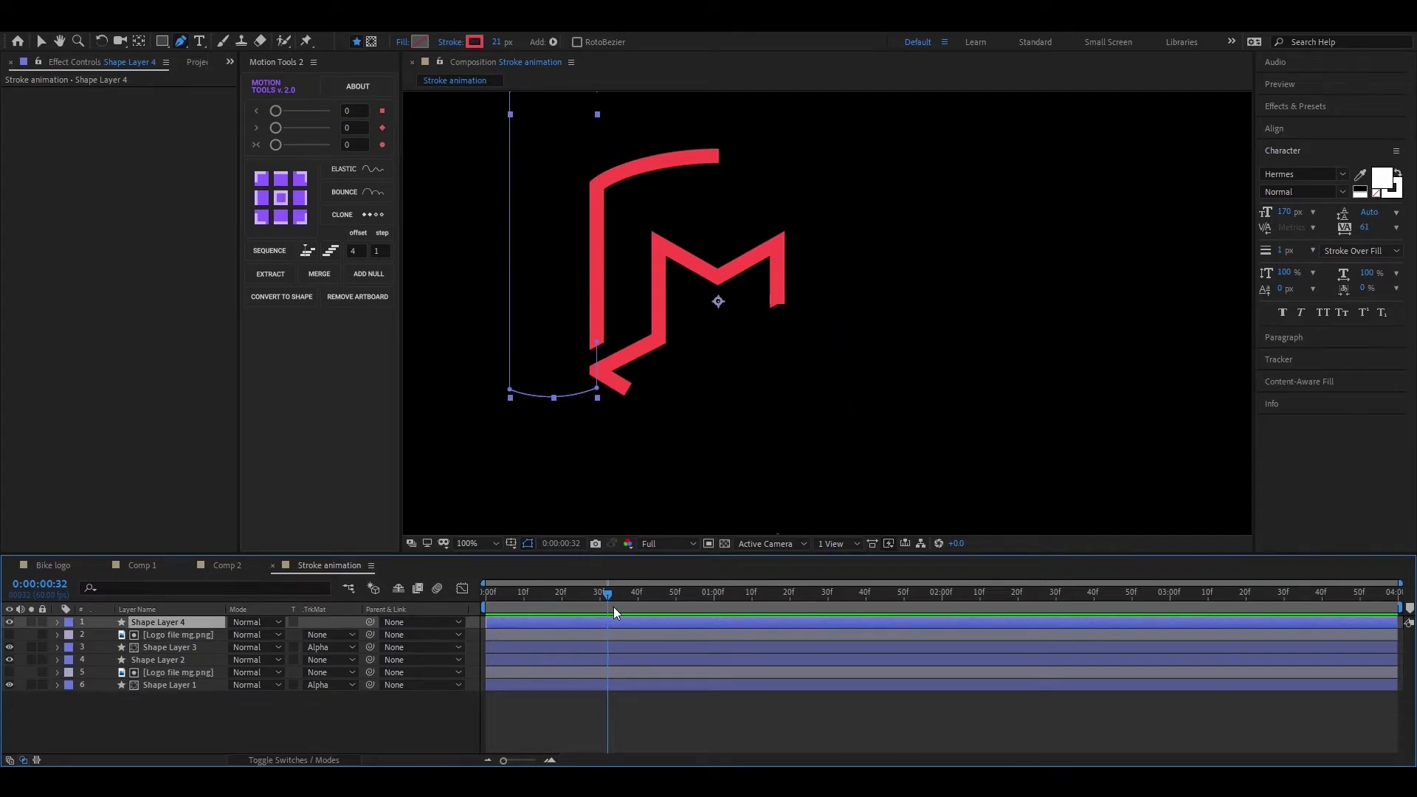
mouse_move(614, 606)
left_mouse_down()
mouse_move(504, 600)
mouse_move(530, 600)
left_mouse_up()
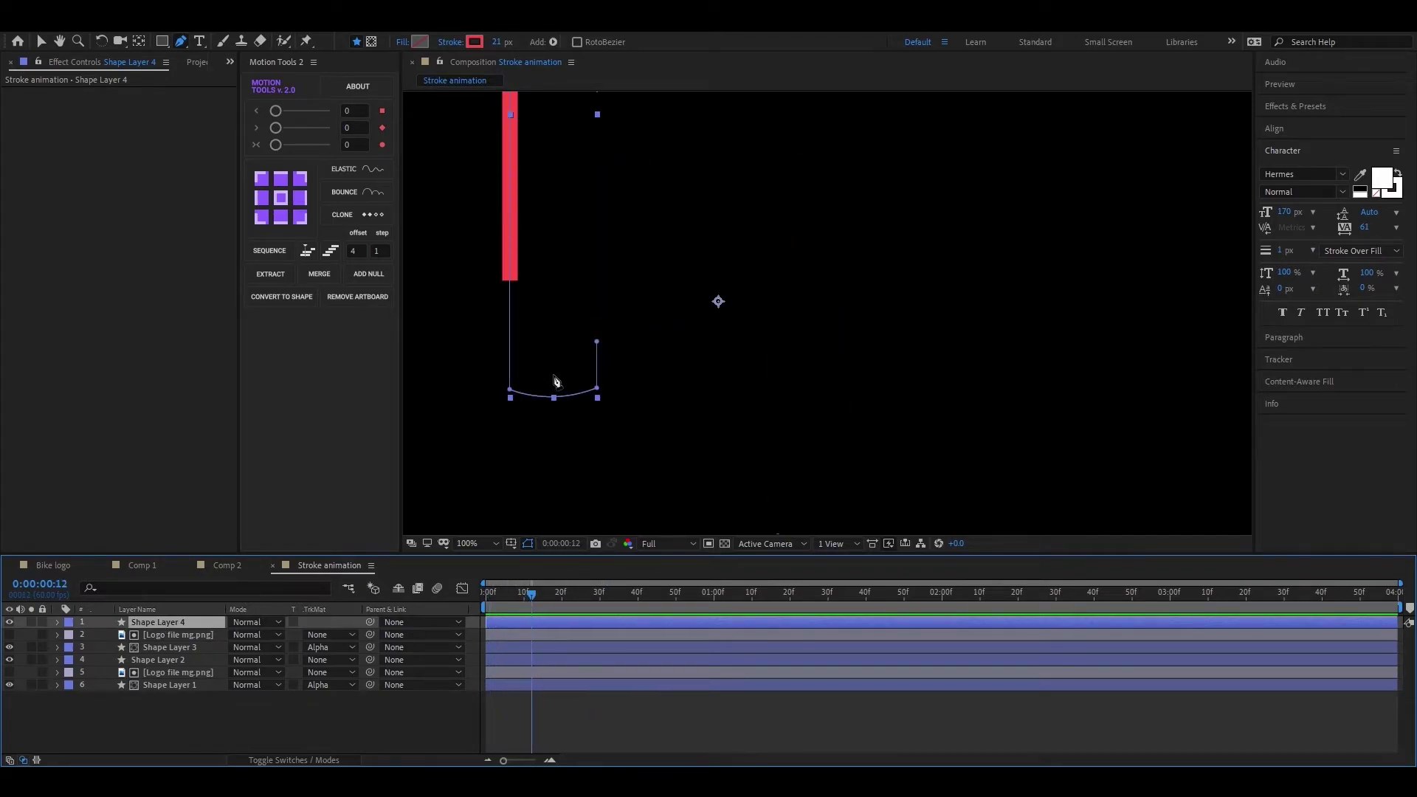
key("comma")
key("comma")
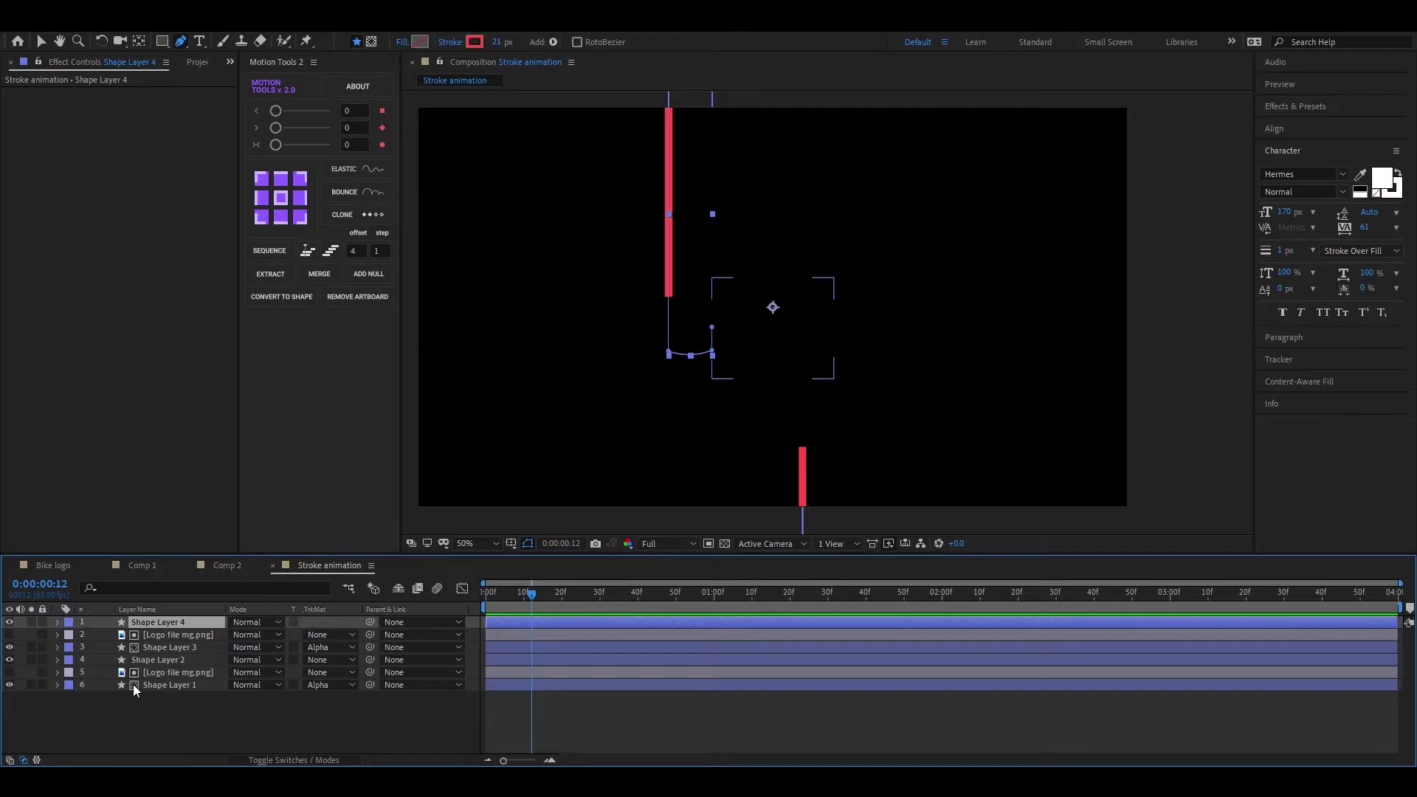
key("ctrl+d")
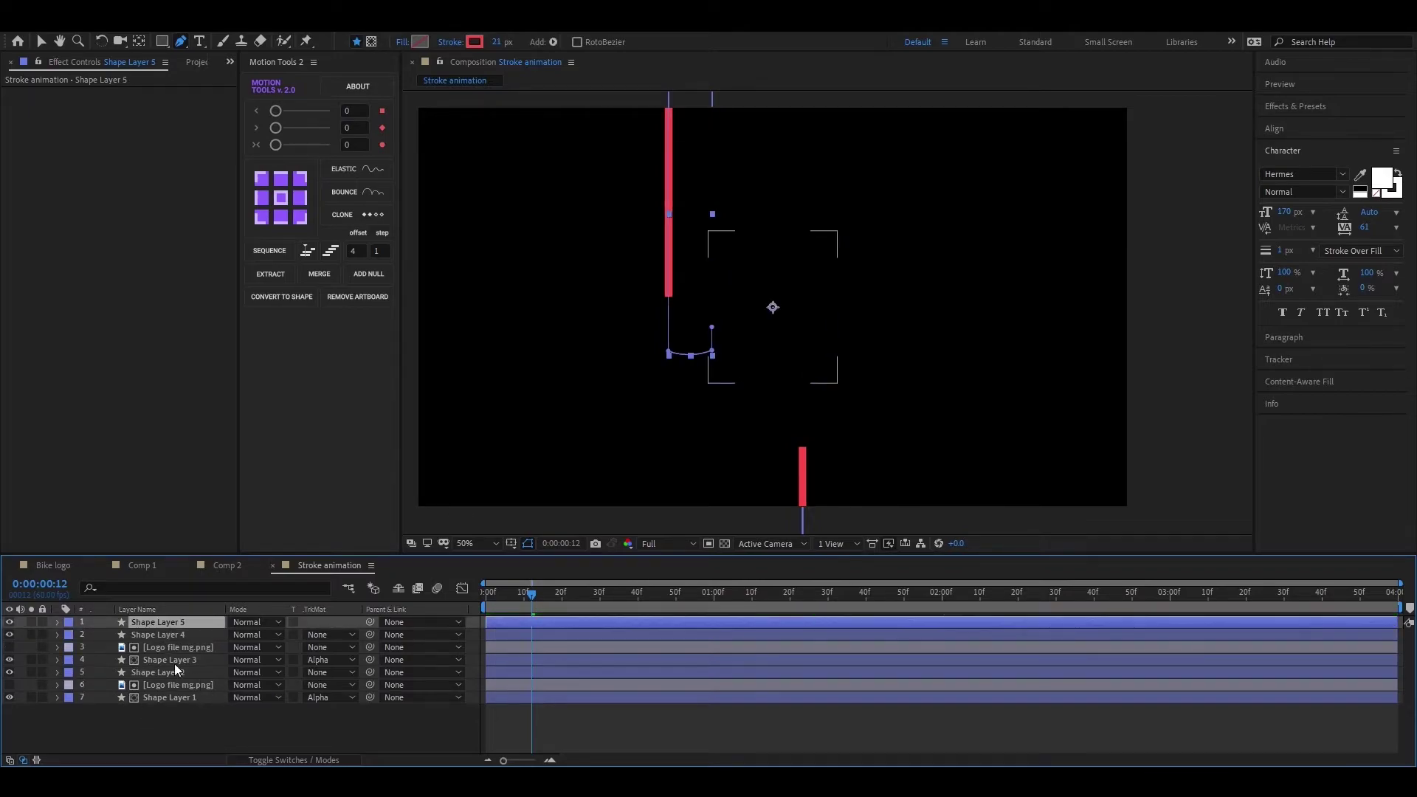
- Add a dash of 10 and a gap of 38 to Stroke 1 of the duplicated incoming line
left_click(57, 622)
left_click(71, 636)
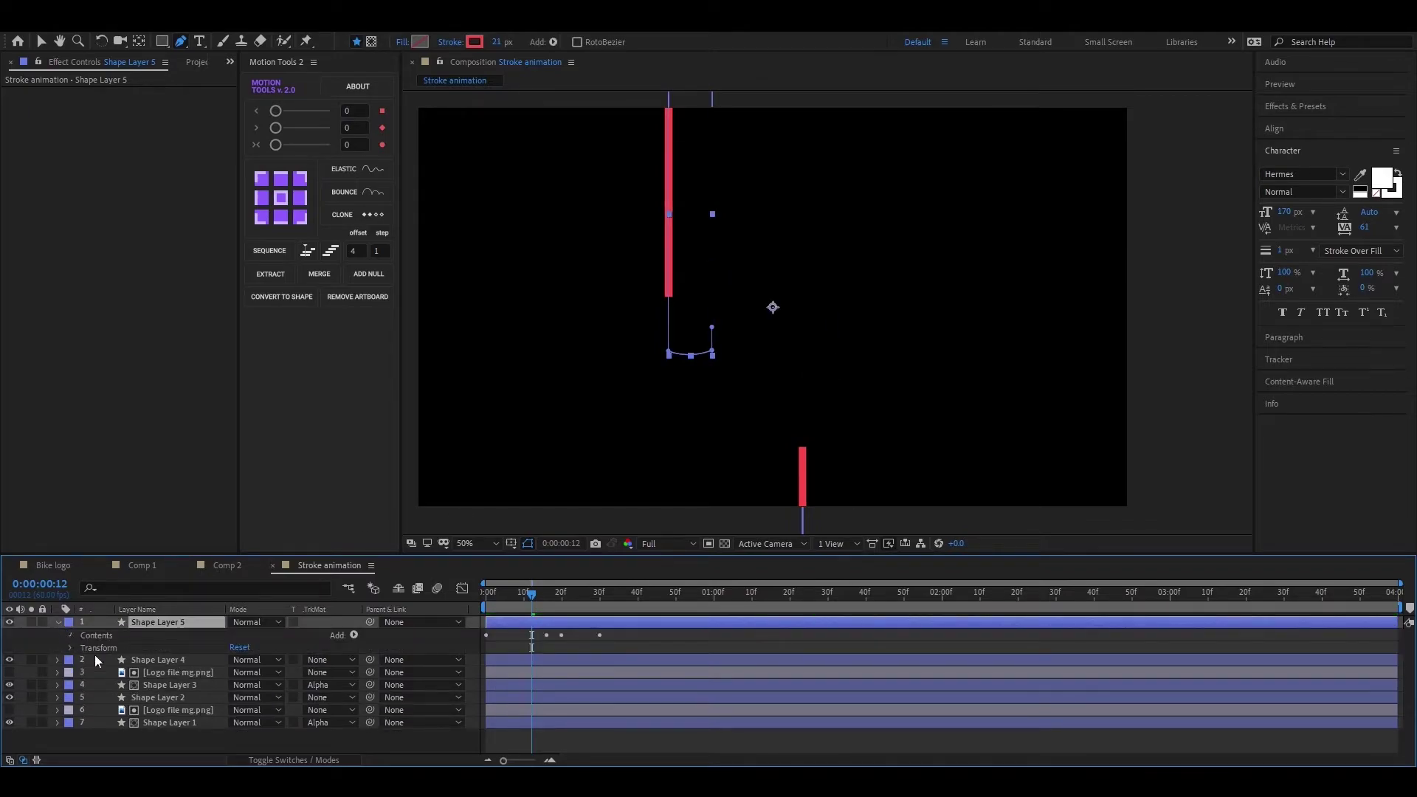
left_click(84, 660)
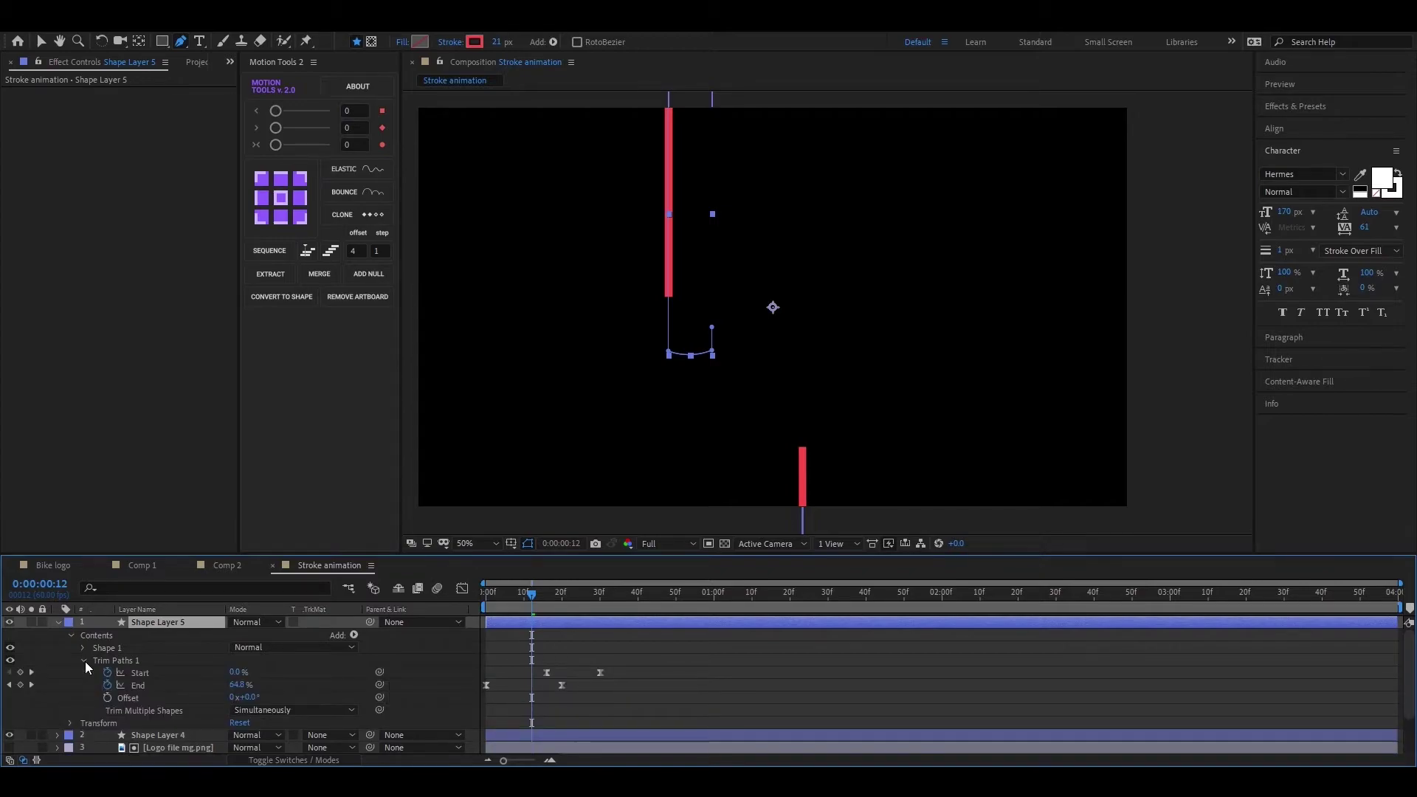
left_click(84, 661)
left_click(82, 647)
scroll(93, 660, "down", 2)
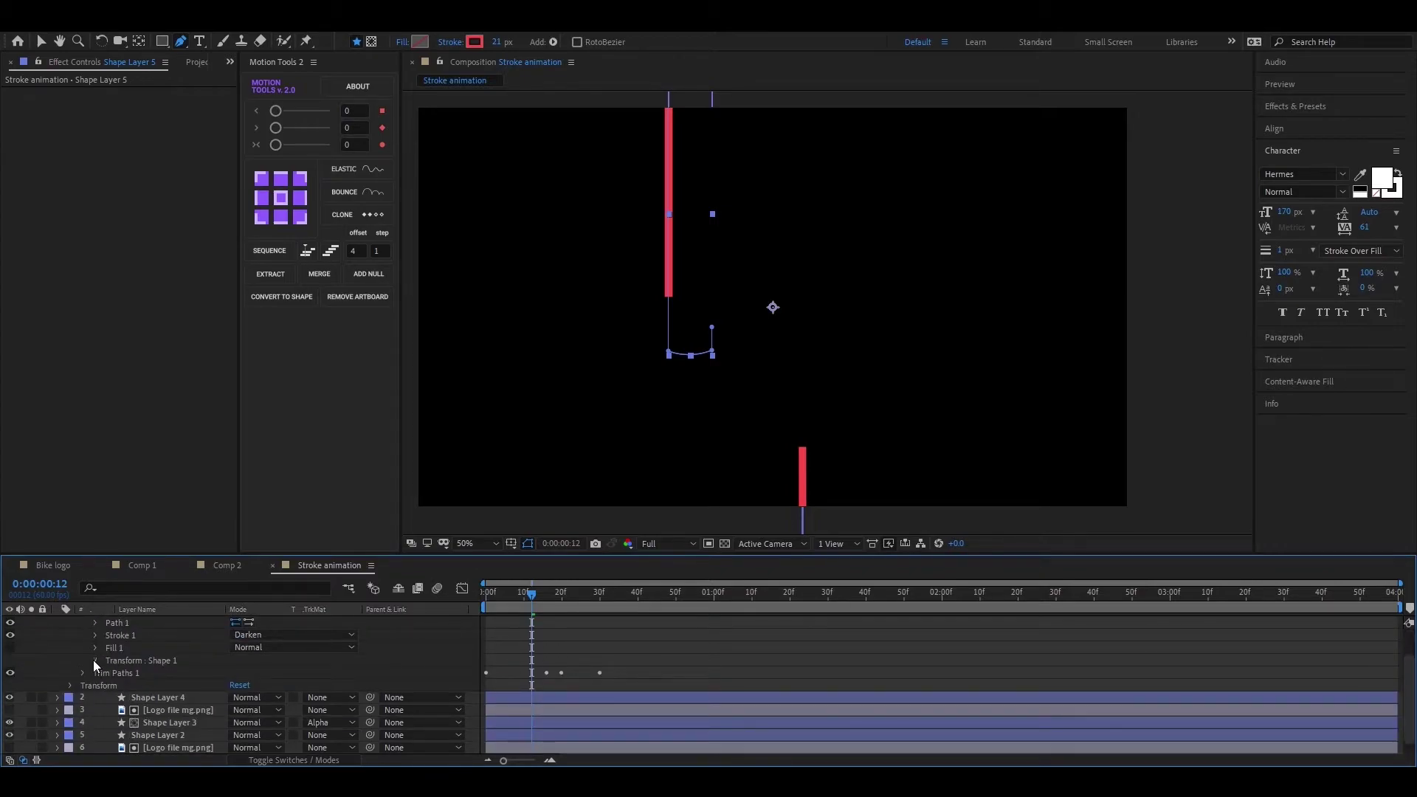
left_click(94, 660)
scroll(98, 679, "up", 2)
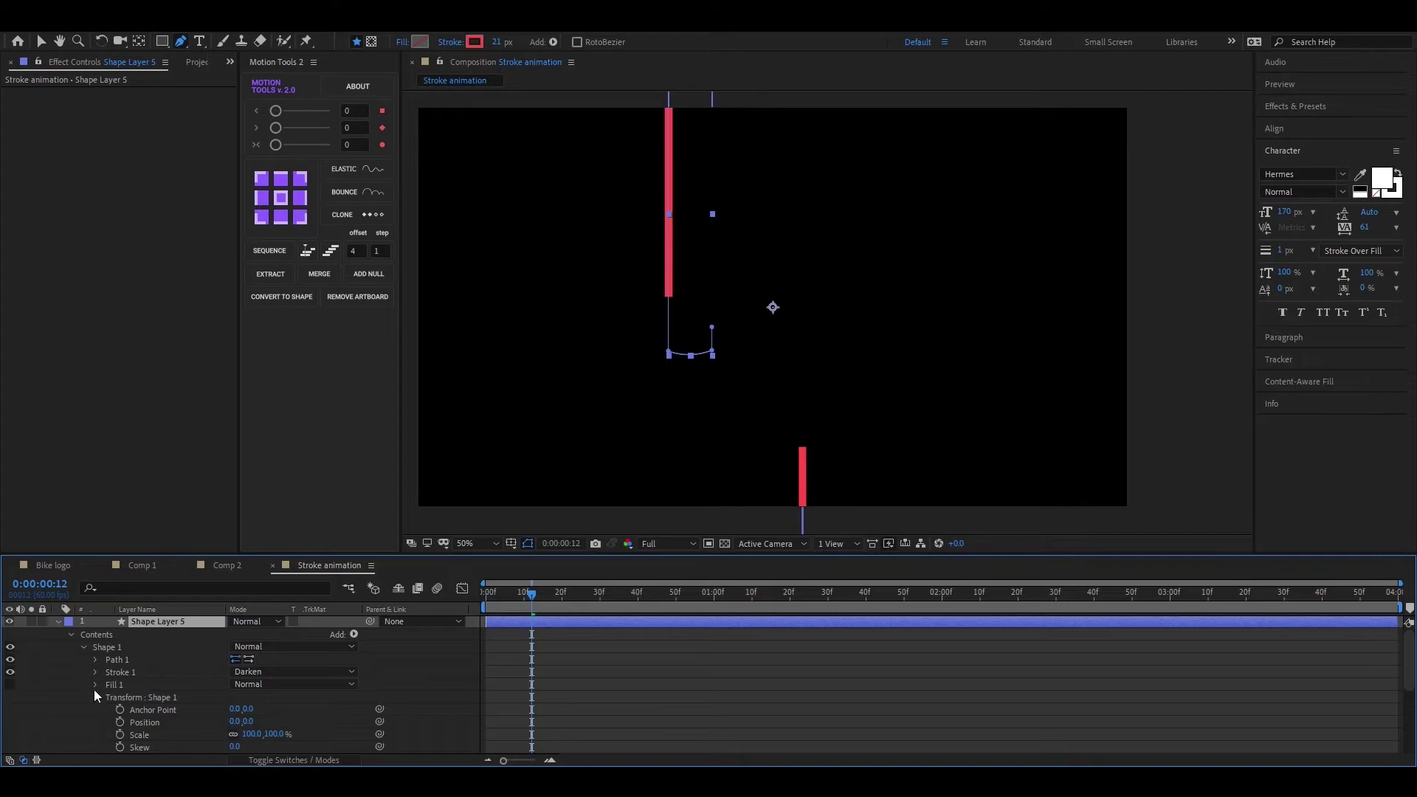
left_click(96, 695)
left_click(94, 671)
scroll(149, 676, "down", 5)
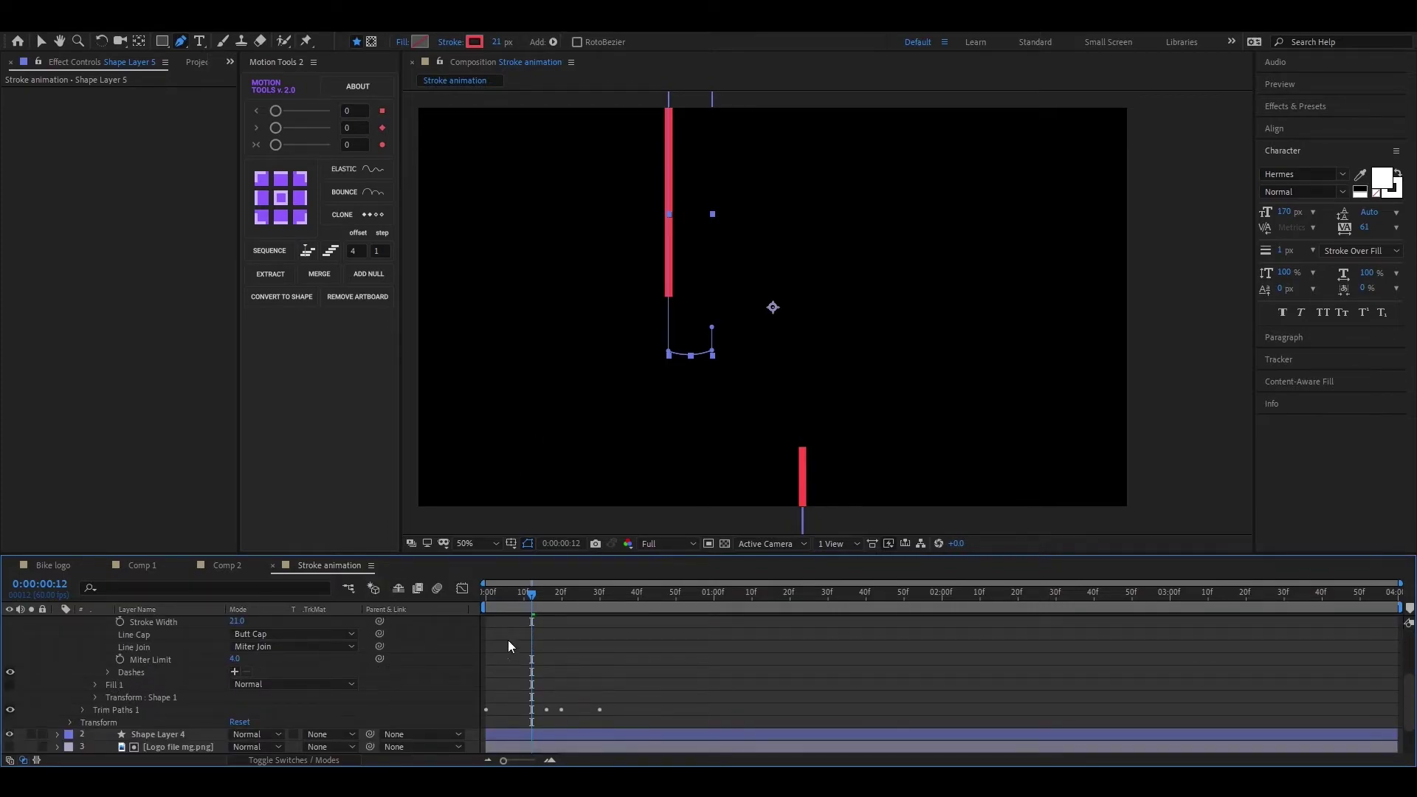
left_click_drag(533, 597, 568, 599)
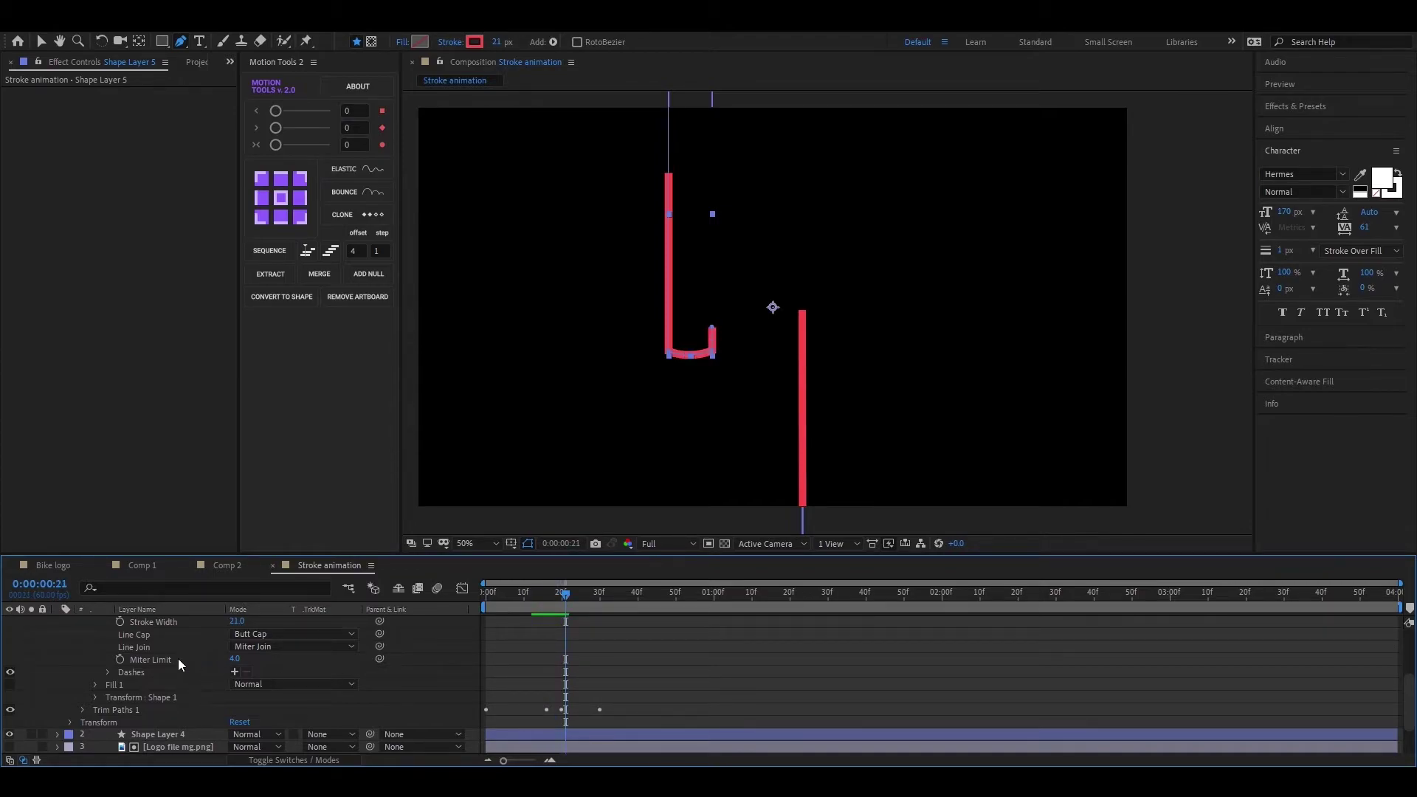
scroll(458, 671, "up", 4)
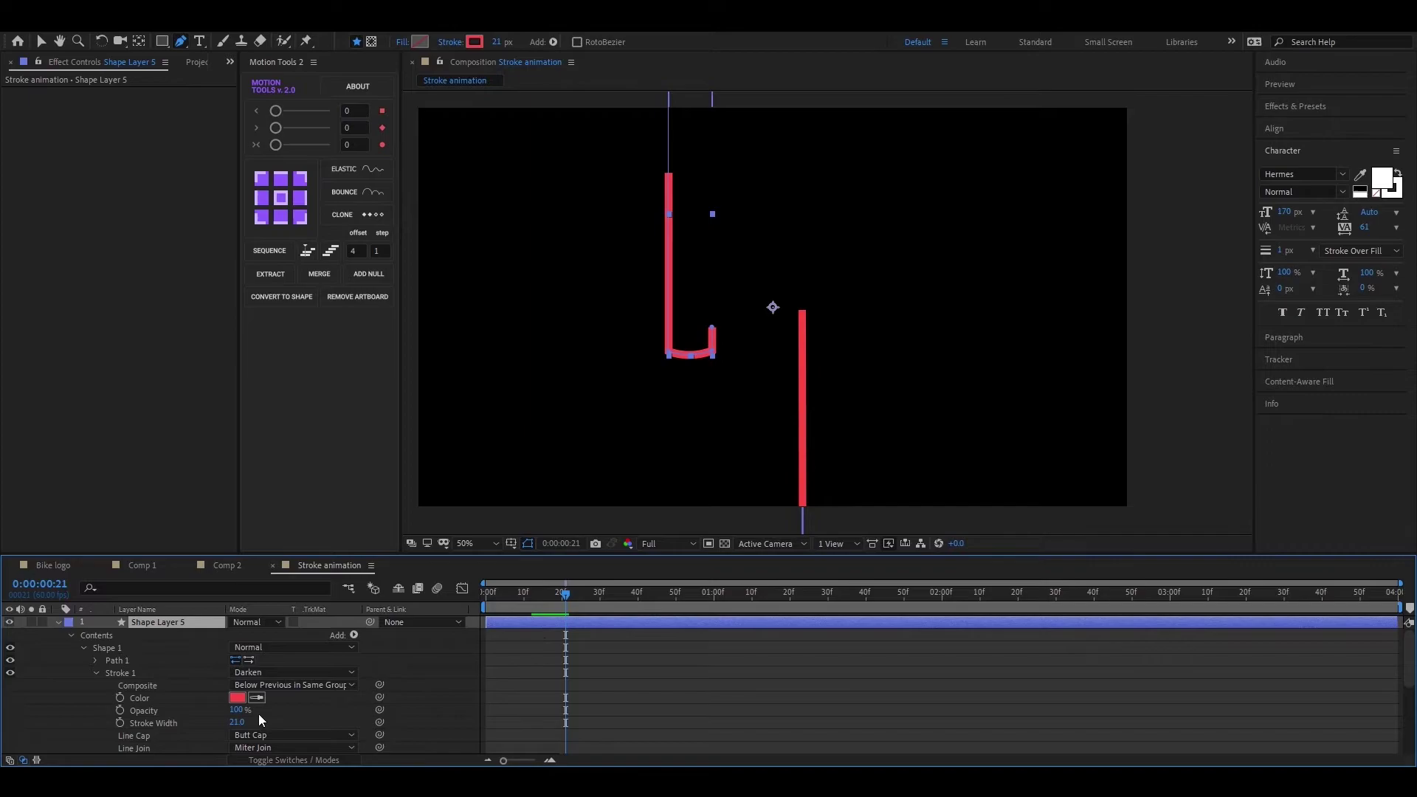
scroll(238, 723, "down", 3)
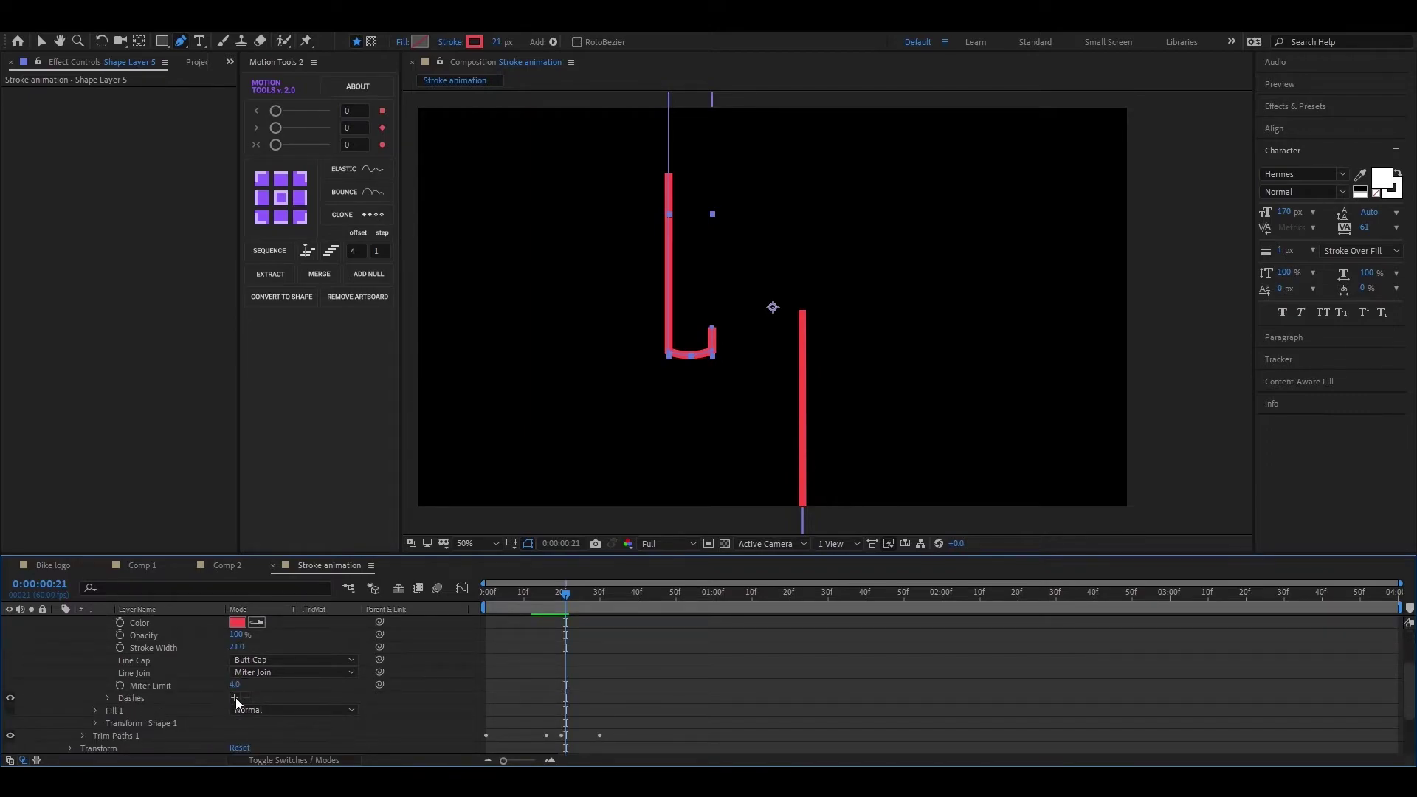
left_click(235, 697)
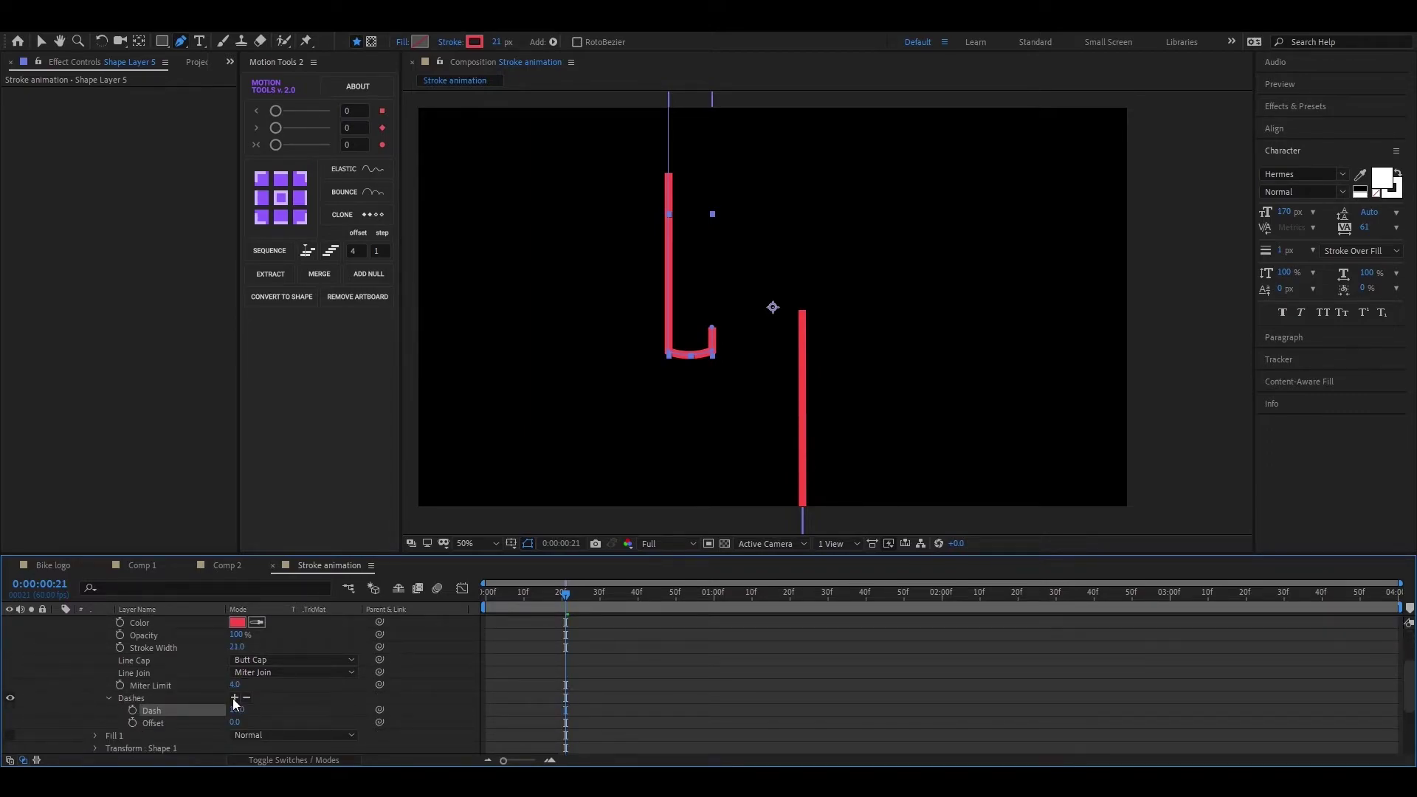
left_click(235, 697)
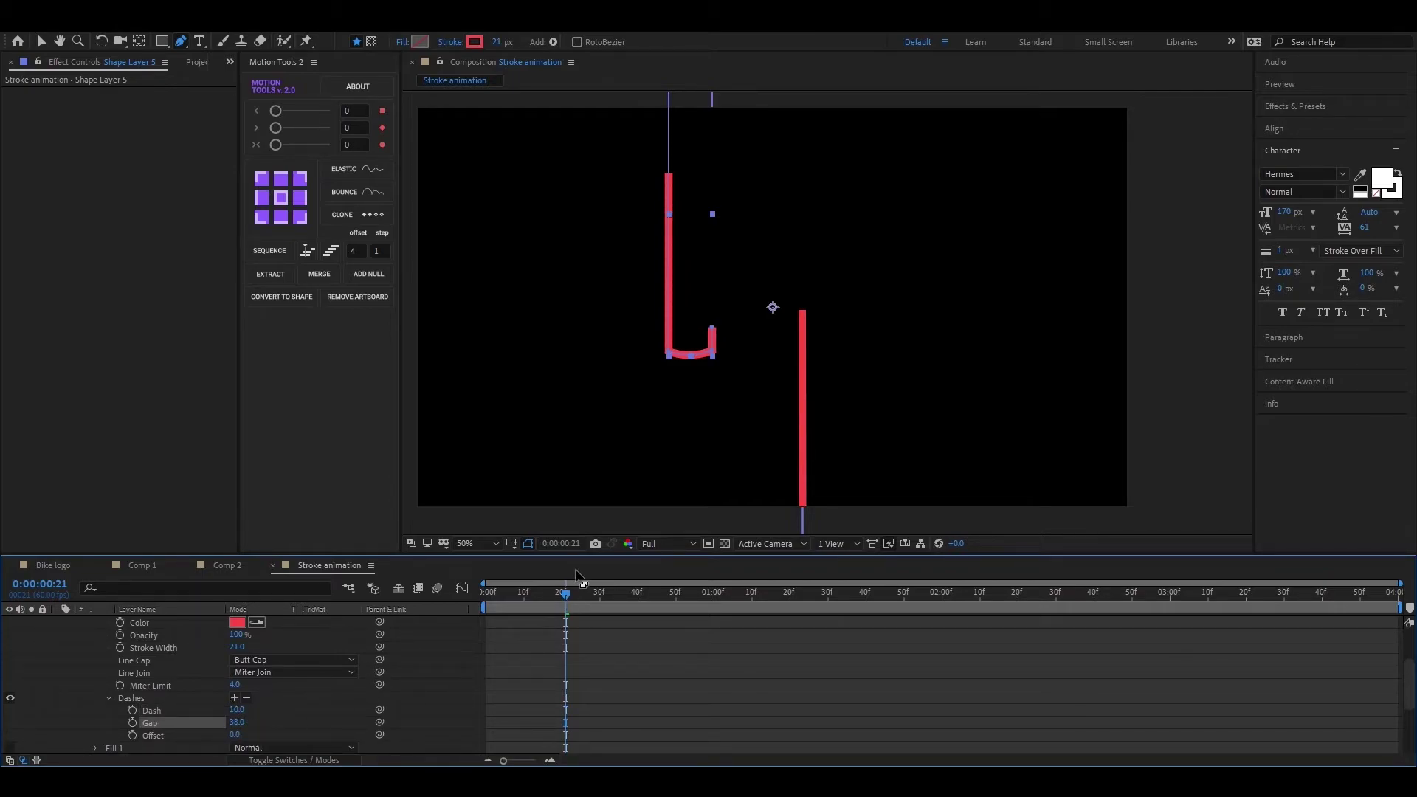
- Shift all Trim Paths Start and End keyframes of the dashed copy 2 frames later
scroll(554, 642, "down", 2)
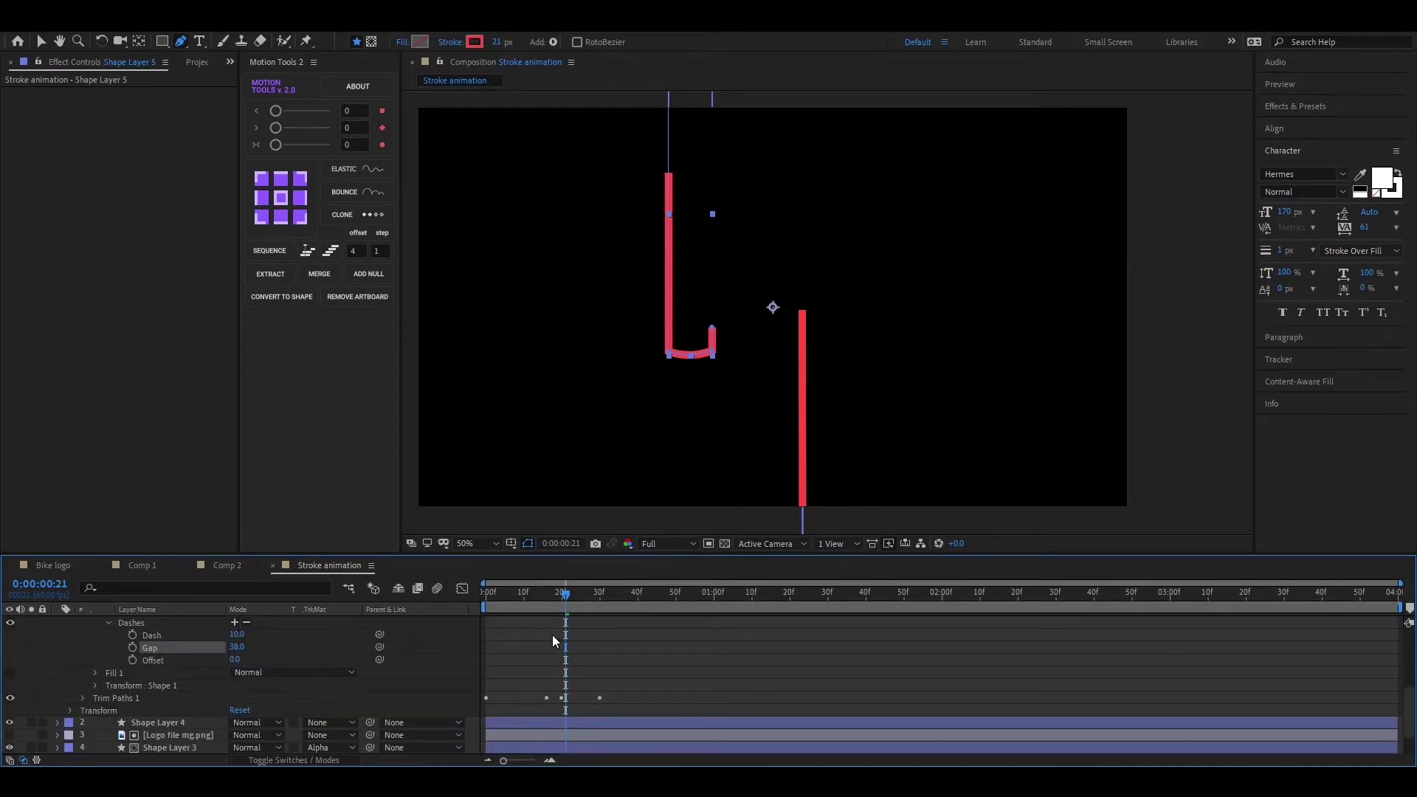
scroll(554, 627, "up", 3)
key("u")
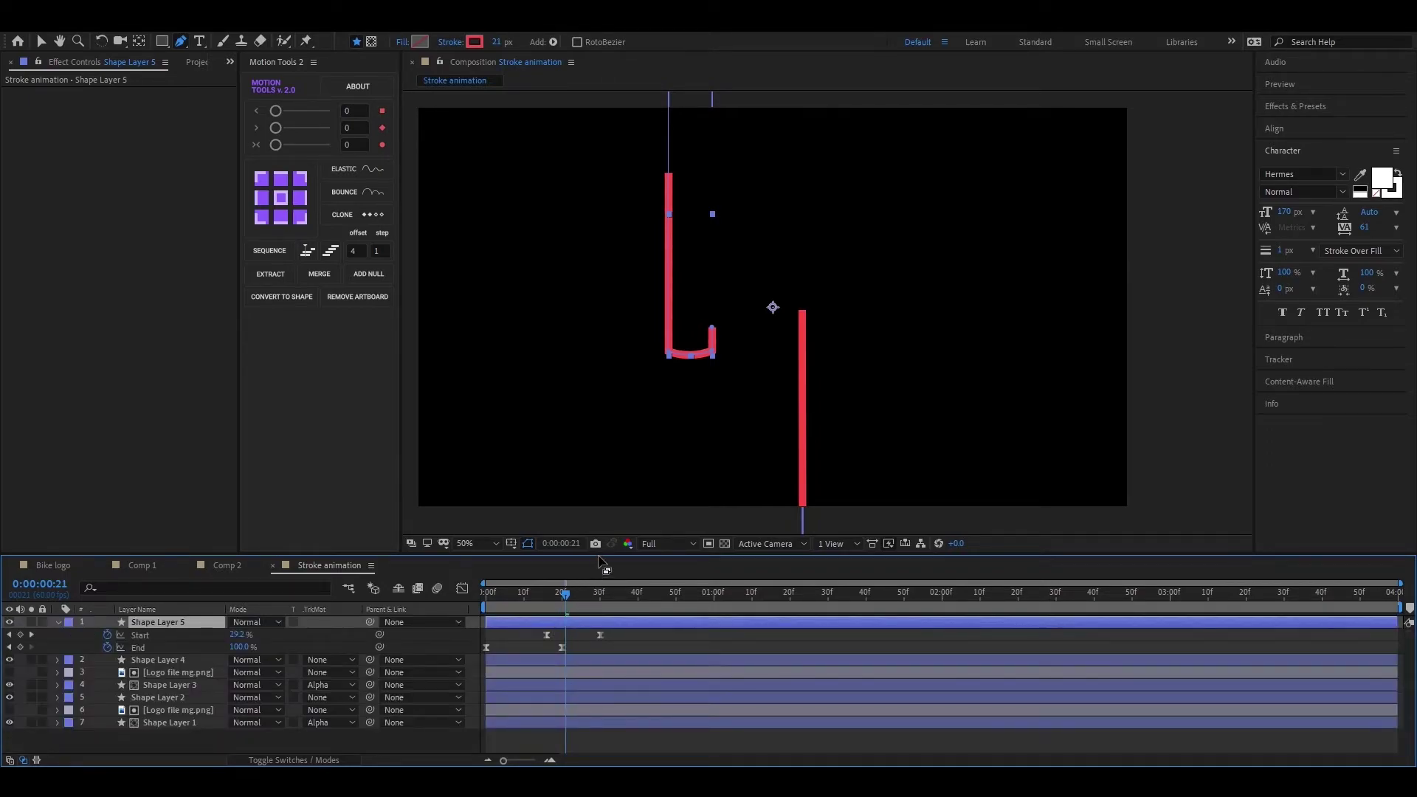
left_click_drag(599, 556, 628, 461)
mouse_move(564, 503)
left_mouse_down()
mouse_move(543, 511)
mouse_move(578, 515)
mouse_move(494, 554)
left_mouse_up()
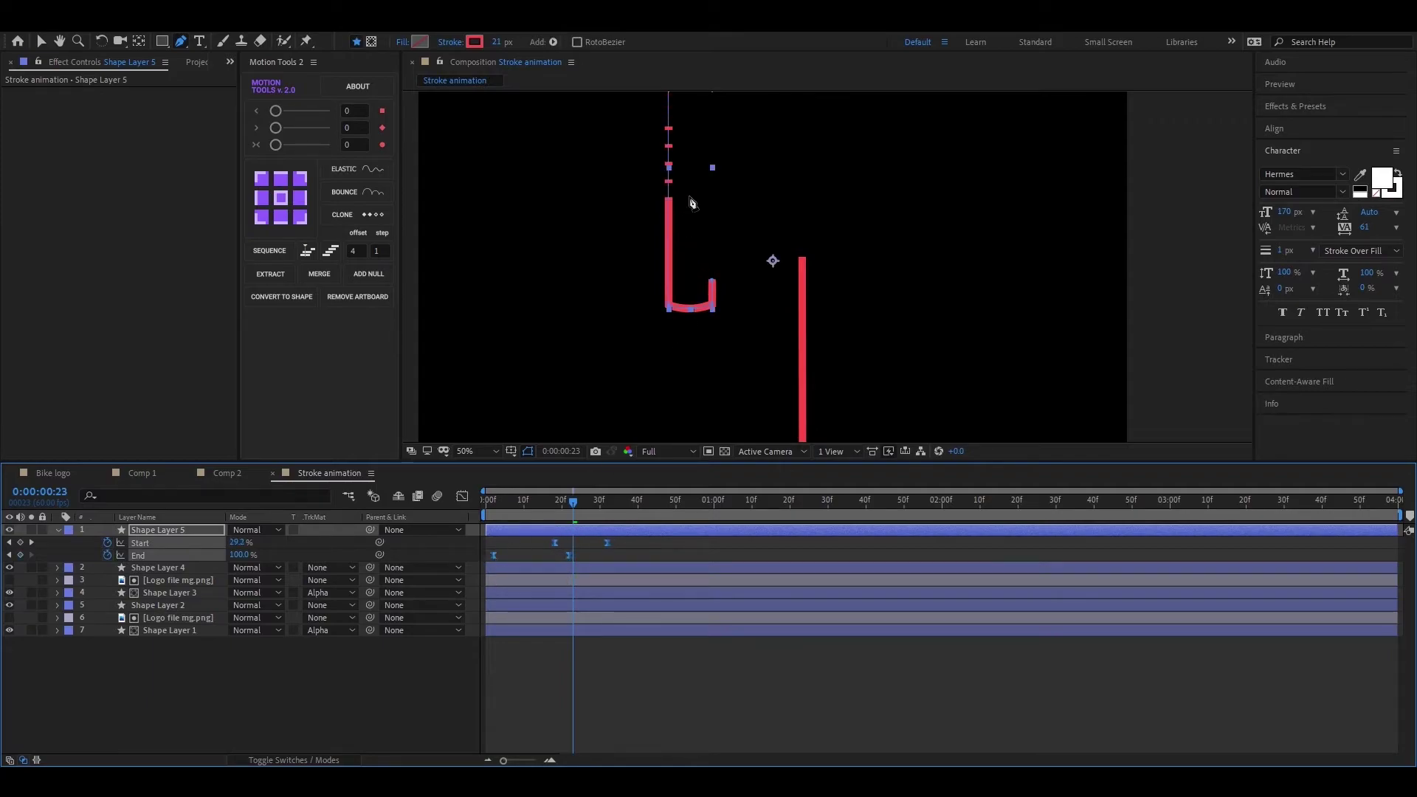
- Set the dash length of the copied line's stroke to 36 and remove the gap from its dash pattern
left_click_drag(690, 193, 694, 277)
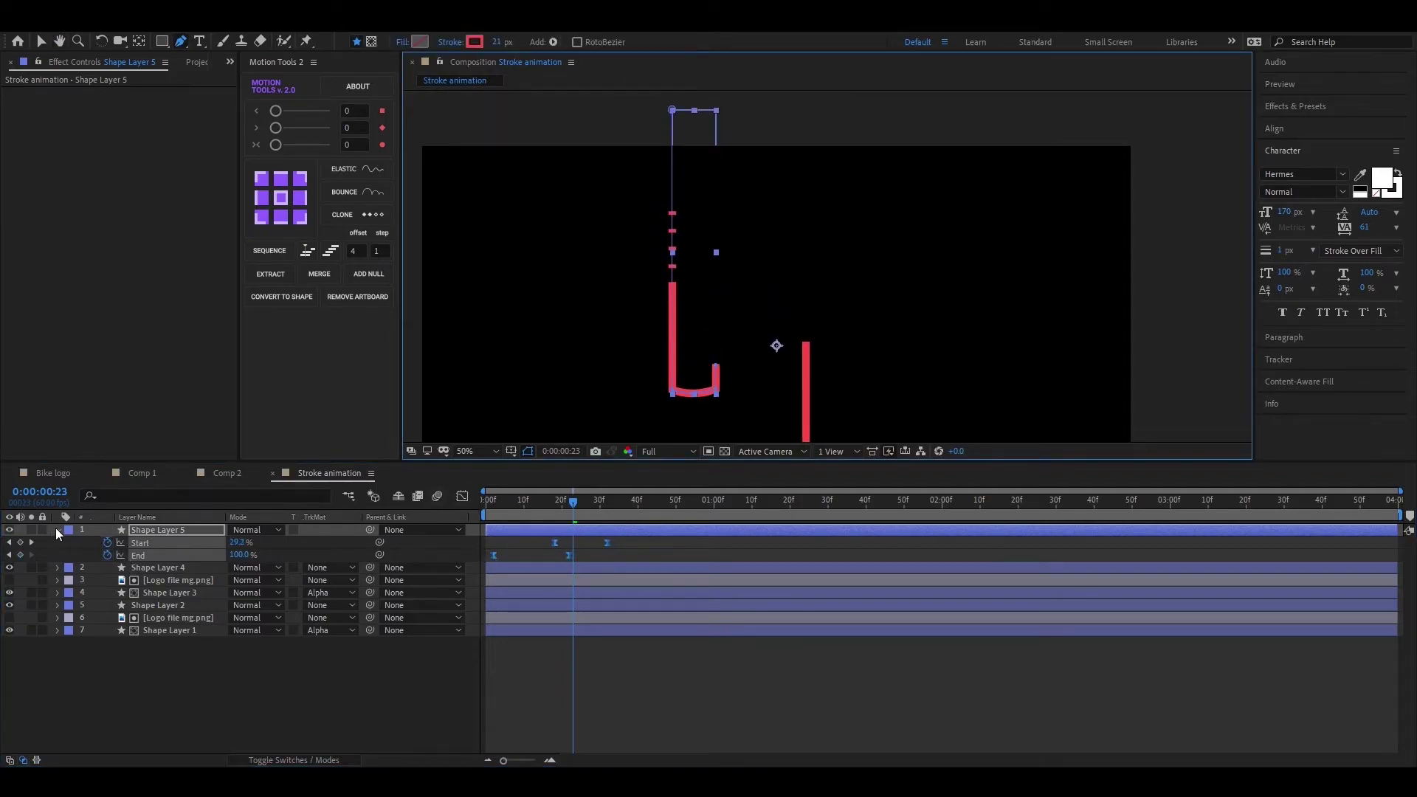
left_click(57, 530)
left_click(57, 530)
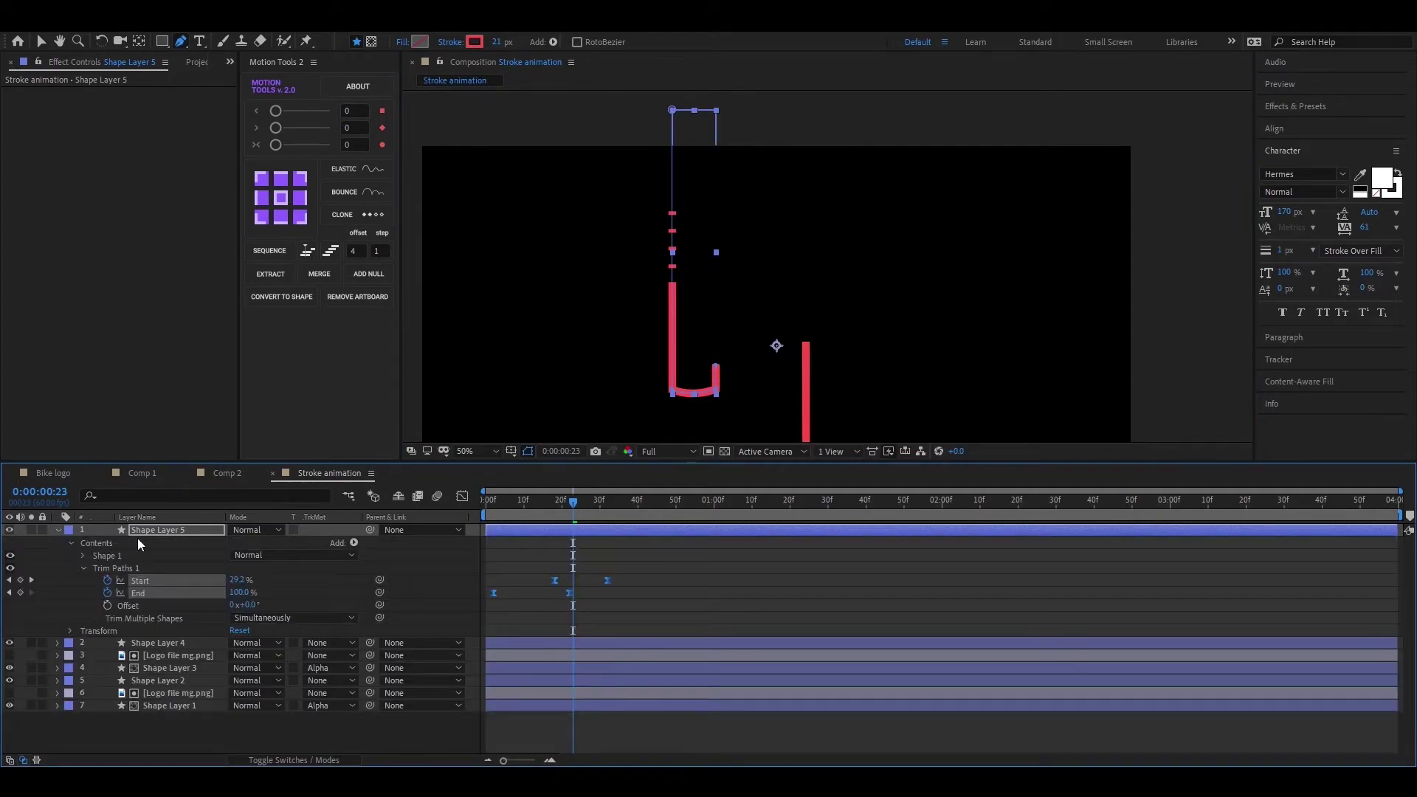
left_click(82, 568)
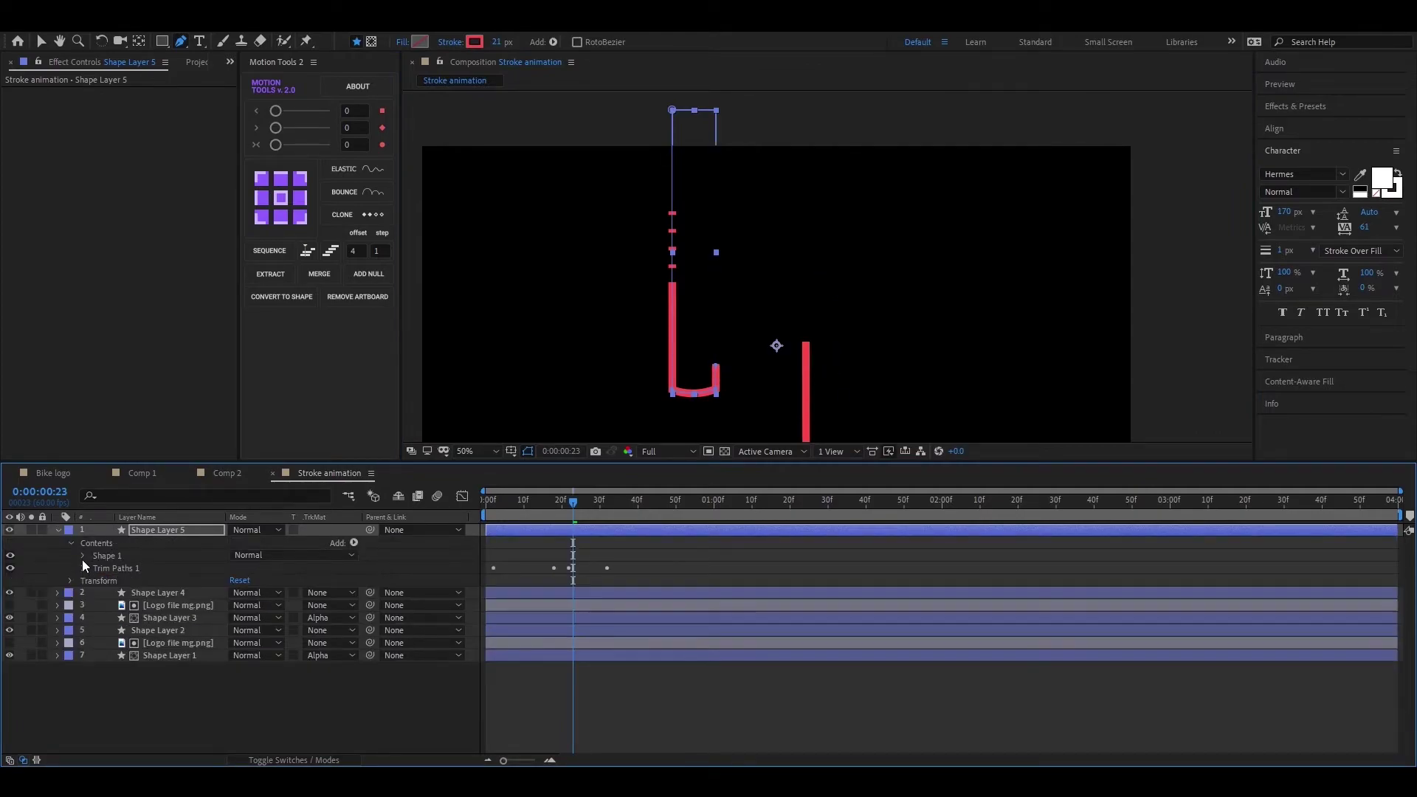
left_click(82, 555)
left_click(92, 582)
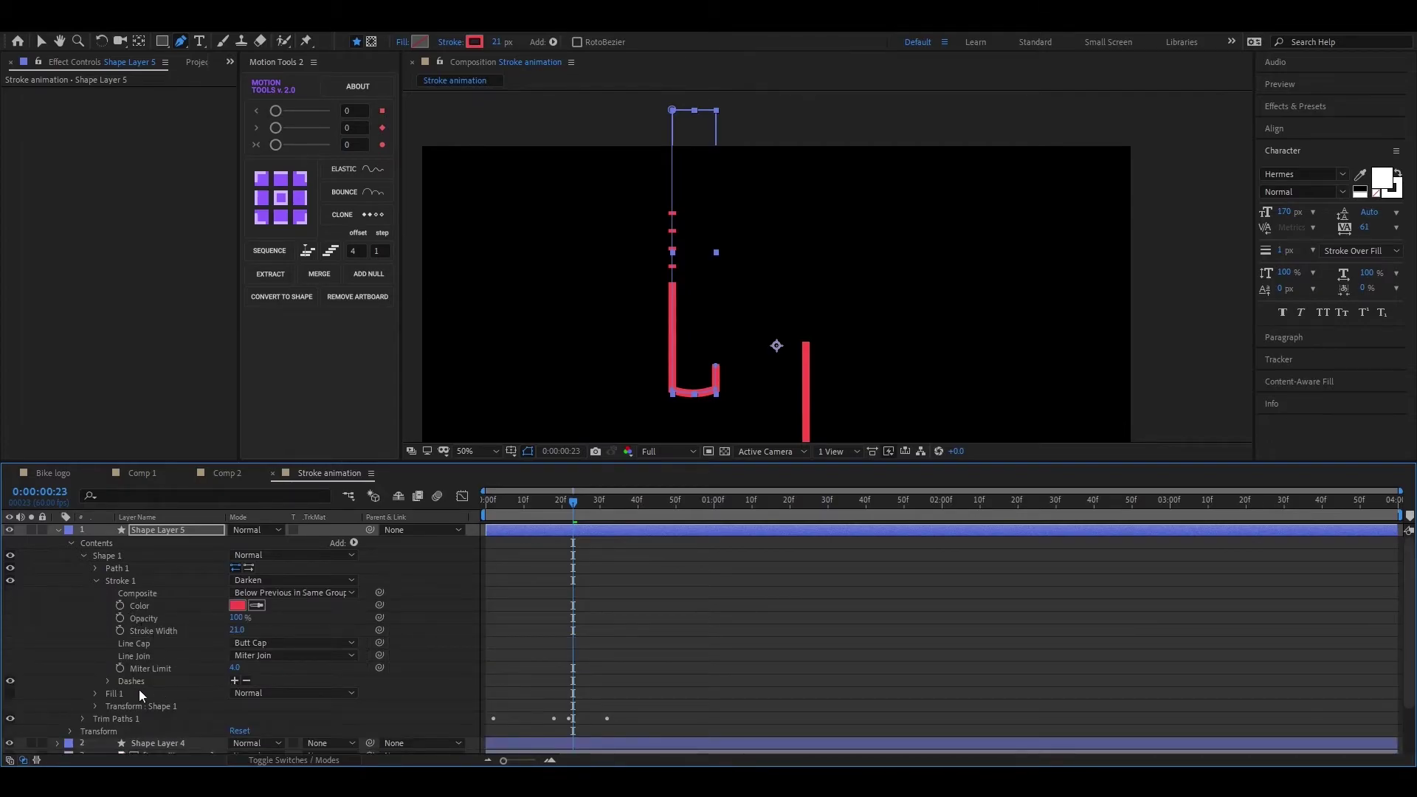
left_click(108, 681)
left_click_drag(233, 705, 253, 695)
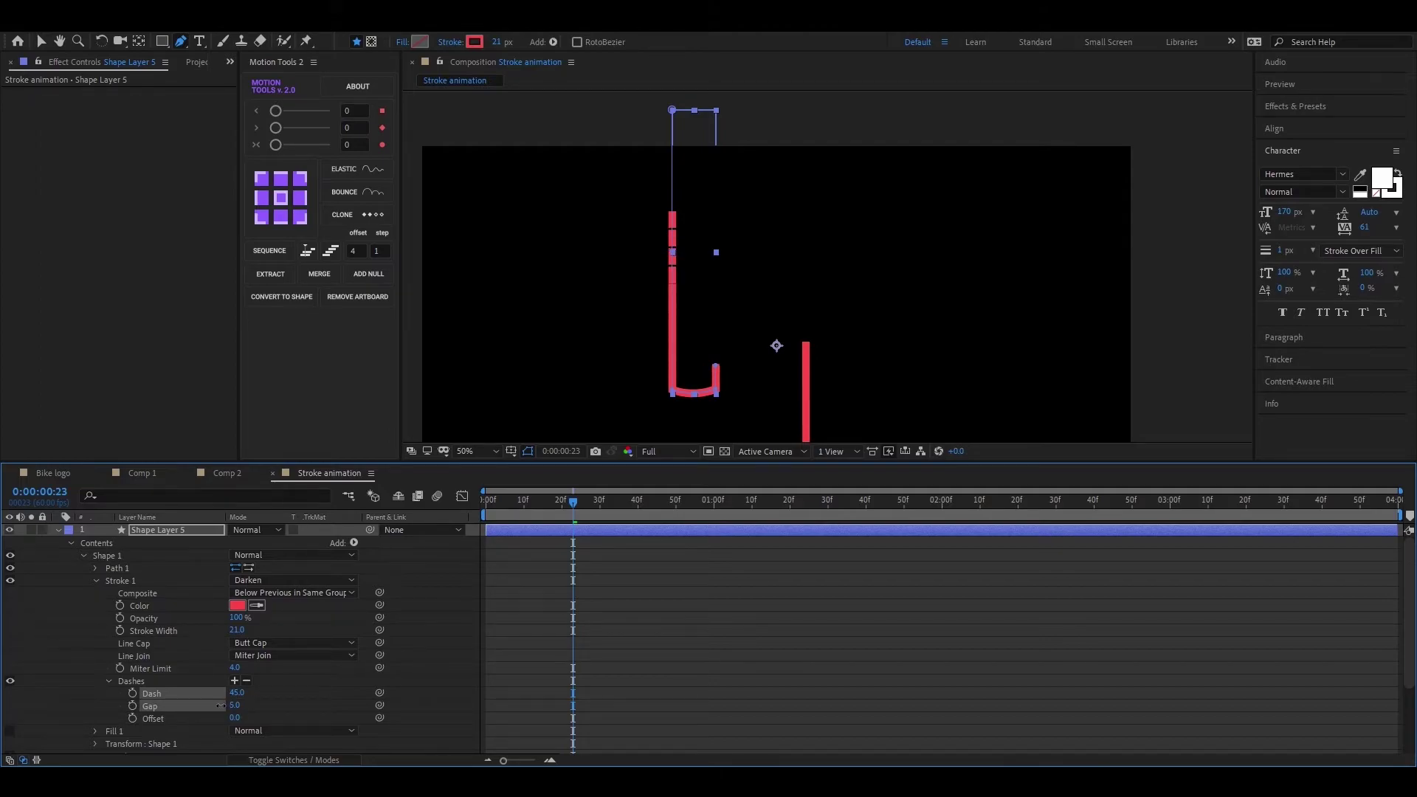
mouse_move(228, 704)
left_mouse_down()
mouse_move(244, 727)
mouse_move(227, 692)
left_mouse_up()
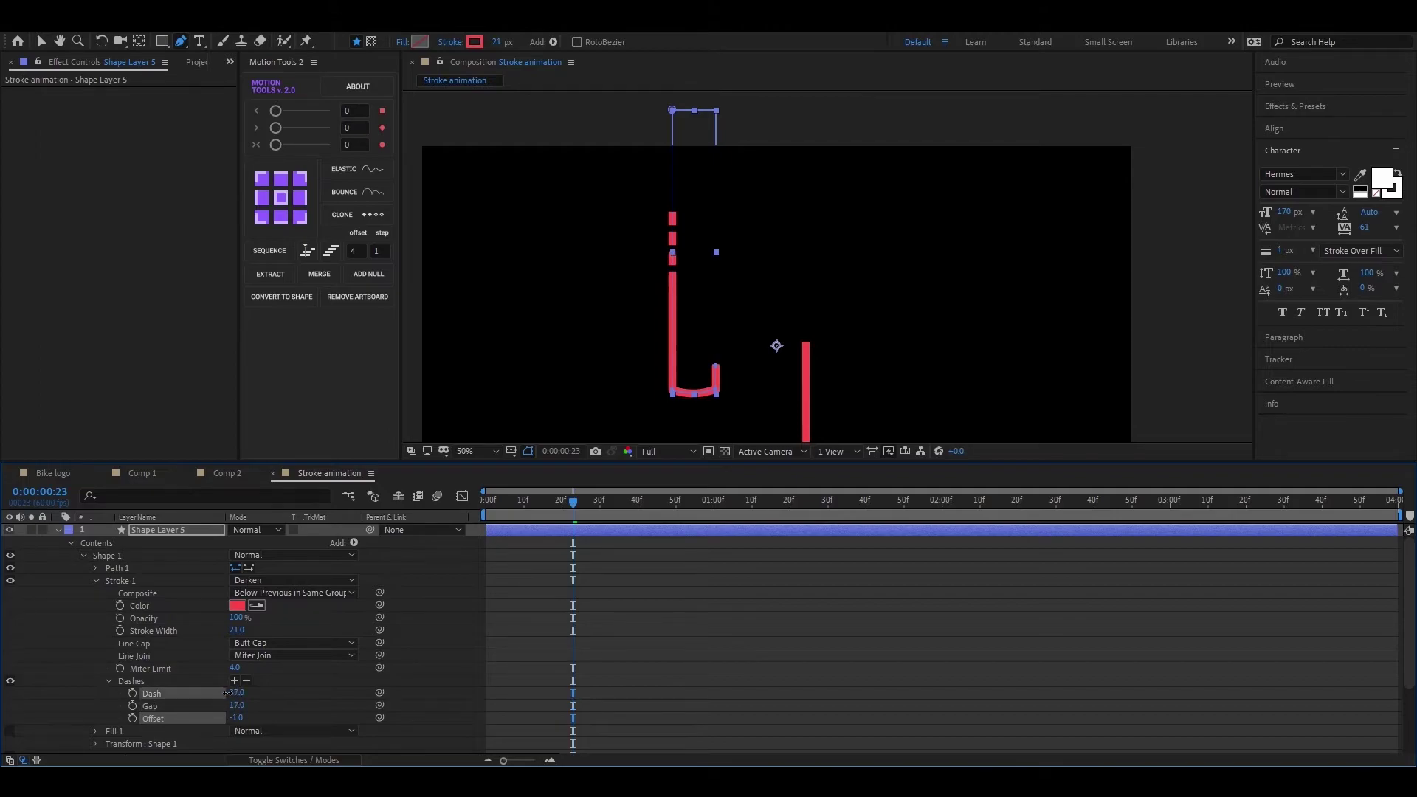
left_click(246, 682)
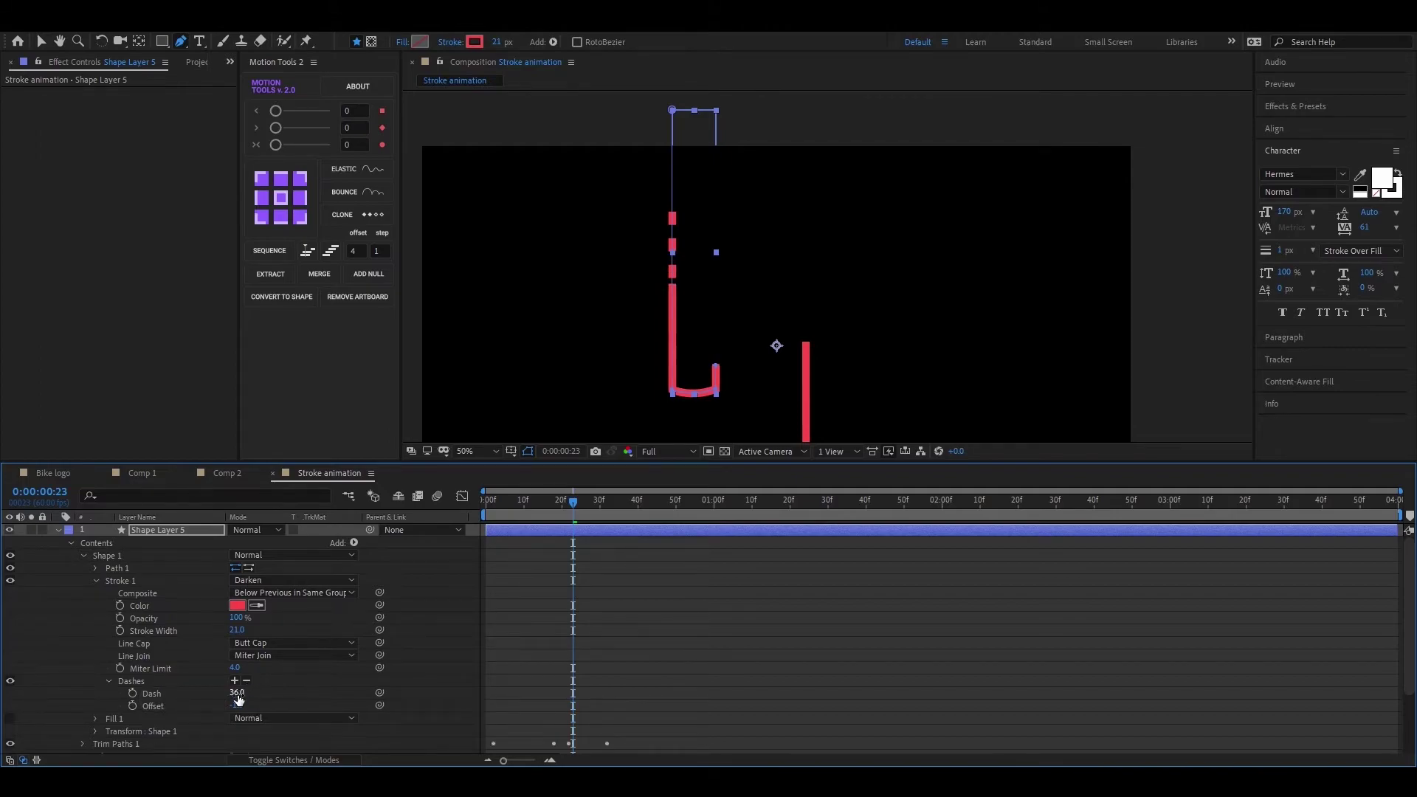
- Set the dashed copy's dash length to 25 and its stroke width to 9 px
left_click_drag(236, 693, 227, 696)
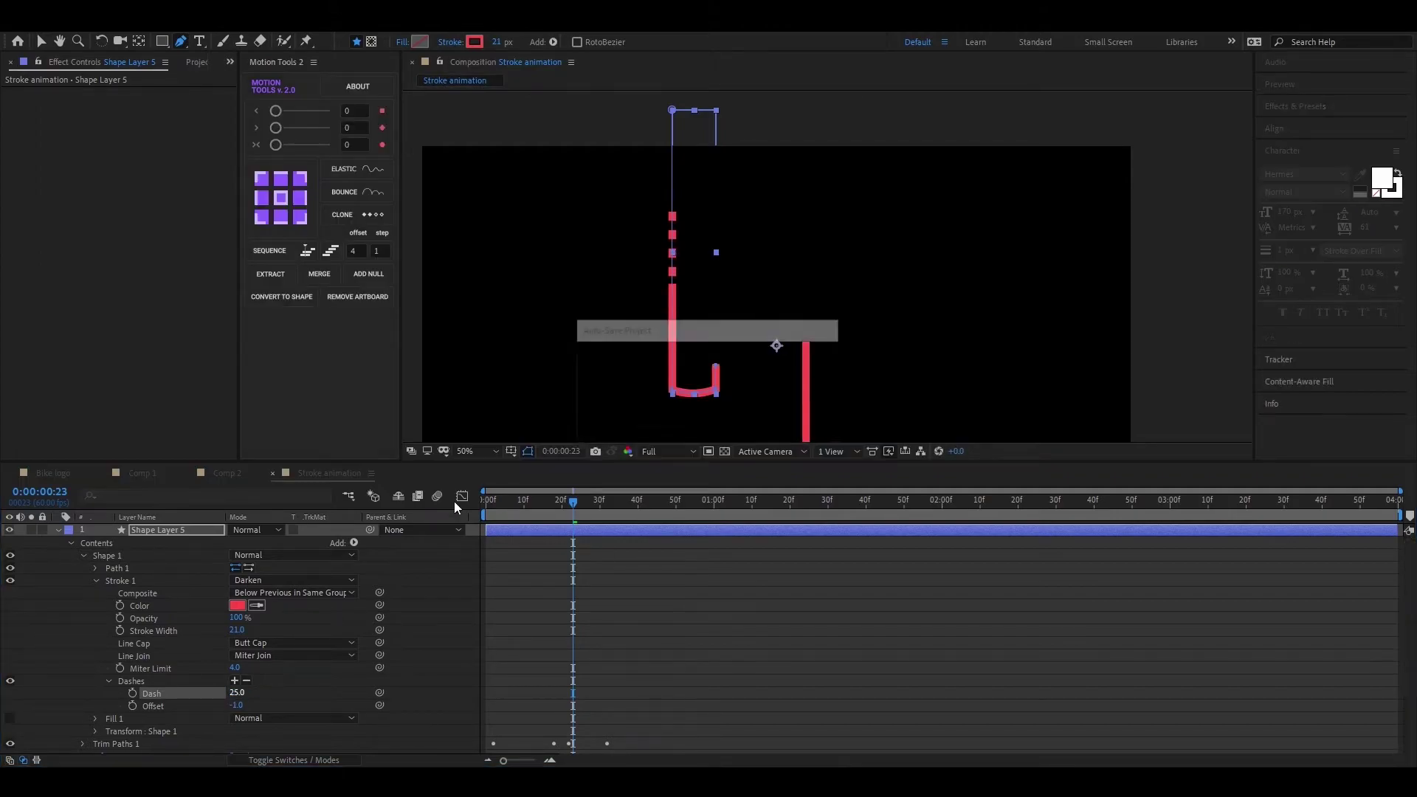
left_click_drag(496, 42, 490, 42)
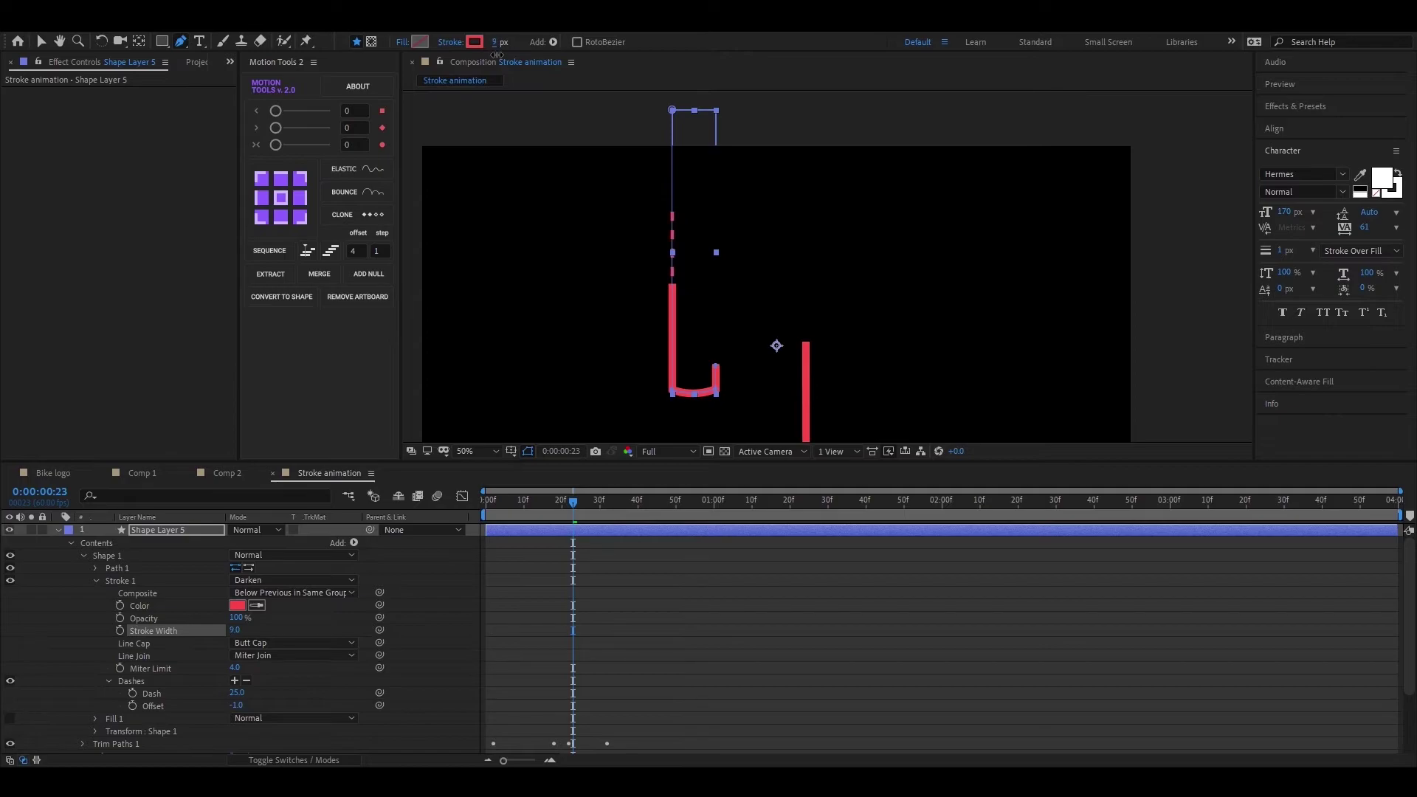
left_click(528, 451)
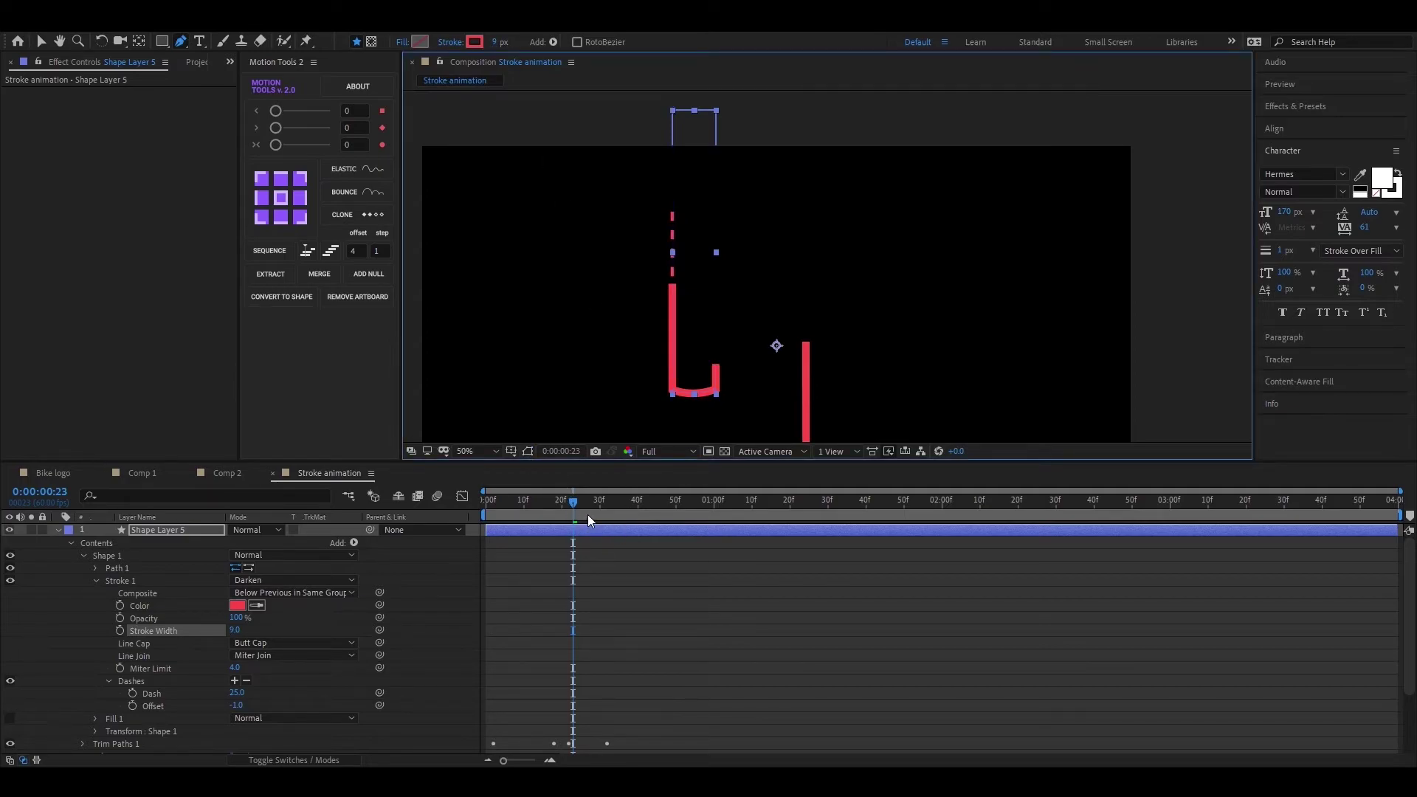
mouse_move(568, 503)
left_mouse_down()
mouse_move(546, 507)
mouse_move(595, 512)
mouse_move(561, 521)
mouse_move(578, 517)
left_mouse_up()
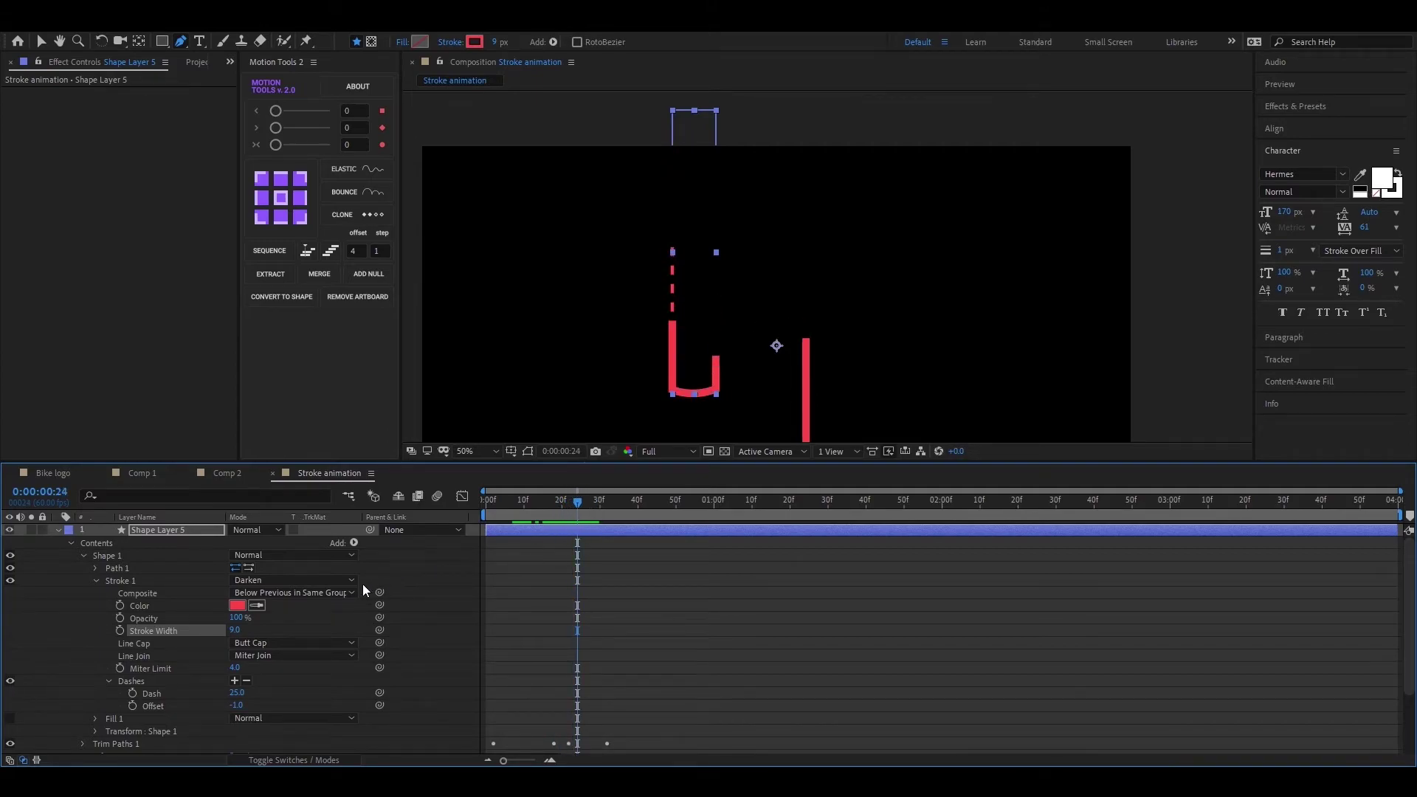
left_click(59, 530)
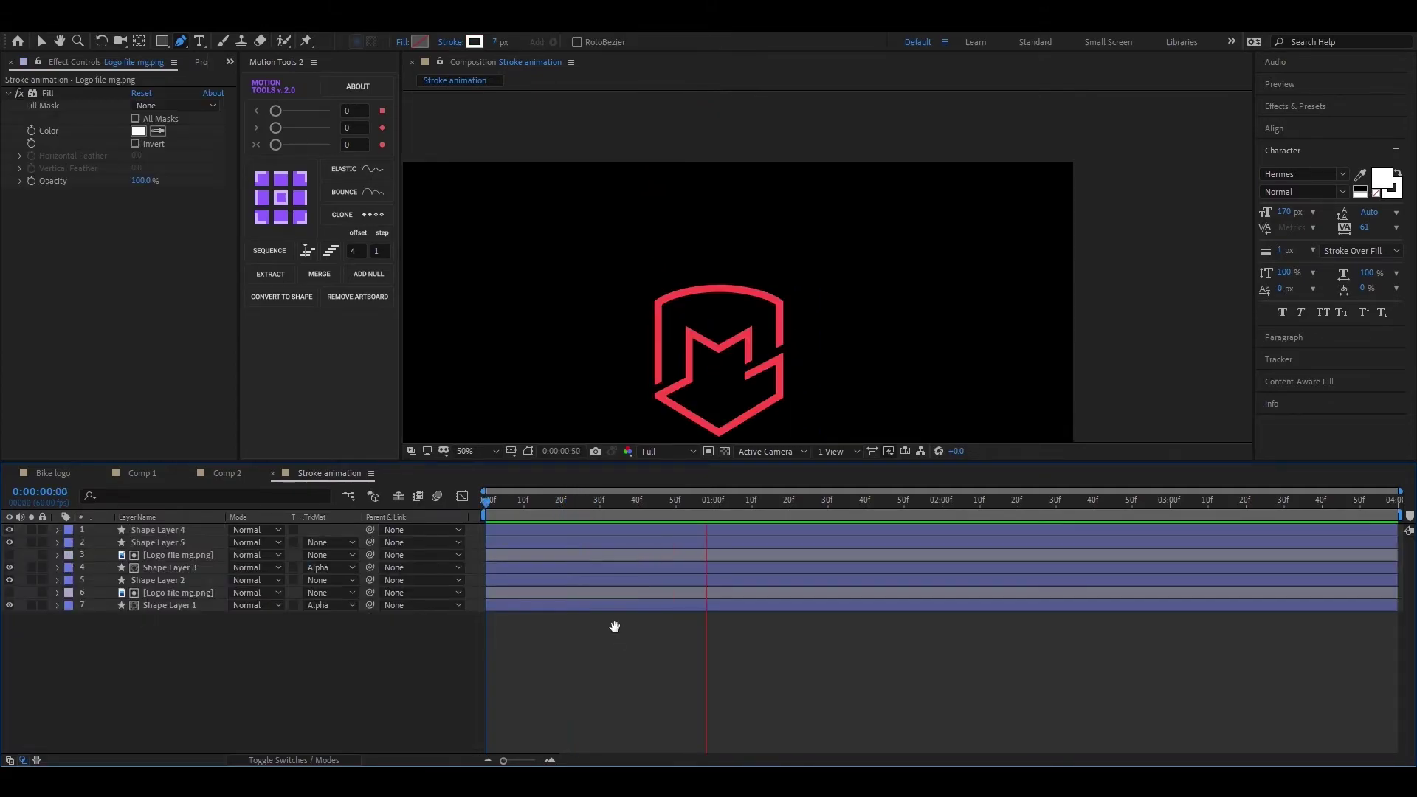
- Preview the animation and shift the dashed copy's Trim Paths Start and End keyframes 1 frame later
key("space")
mouse_move(717, 503)
left_mouse_down()
mouse_move(525, 519)
mouse_move(615, 520)
mouse_move(600, 520)
left_mouse_up()
left_click(535, 542)
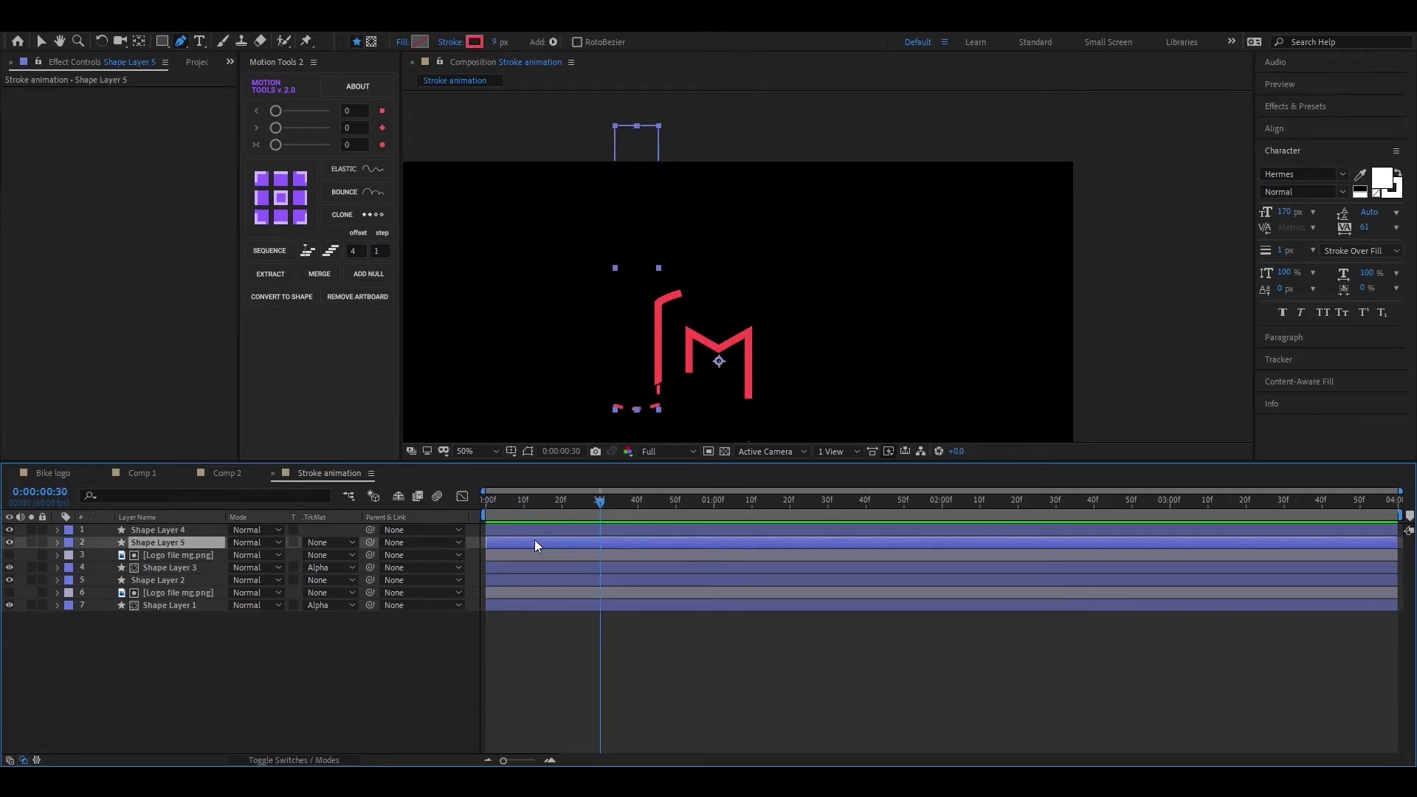
key("u")
left_click_drag(497, 555, 631, 568)
left_click_drag(502, 567, 497, 570)
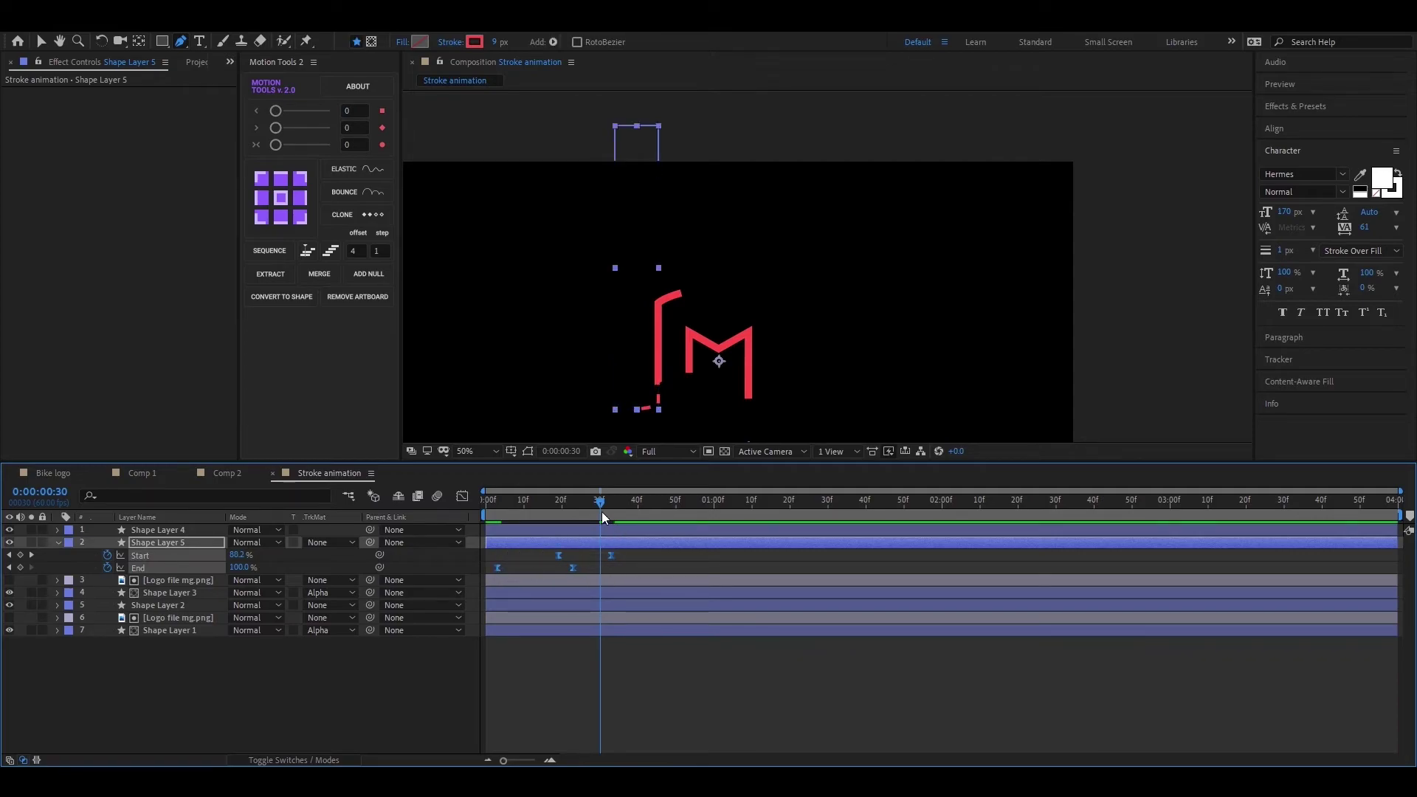
mouse_move(601, 511)
left_mouse_down()
mouse_move(505, 511)
mouse_move(591, 512)
left_mouse_up()
scroll(627, 423, "up", 2)
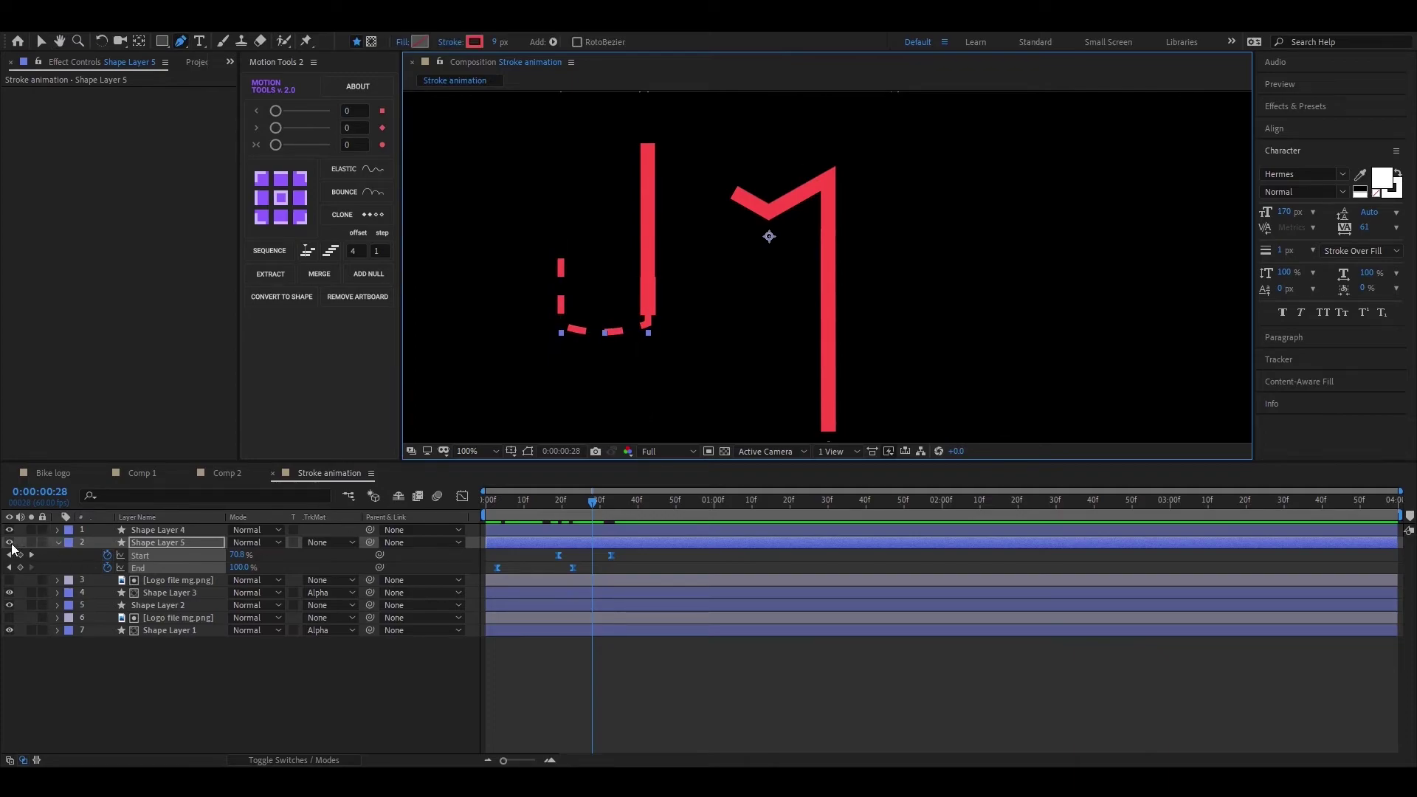
- Hide the dashed copy, Shape Layer 5, and duplicate the incoming line layer, Shape Layer 4
left_click(9, 542)
left_click(171, 530)
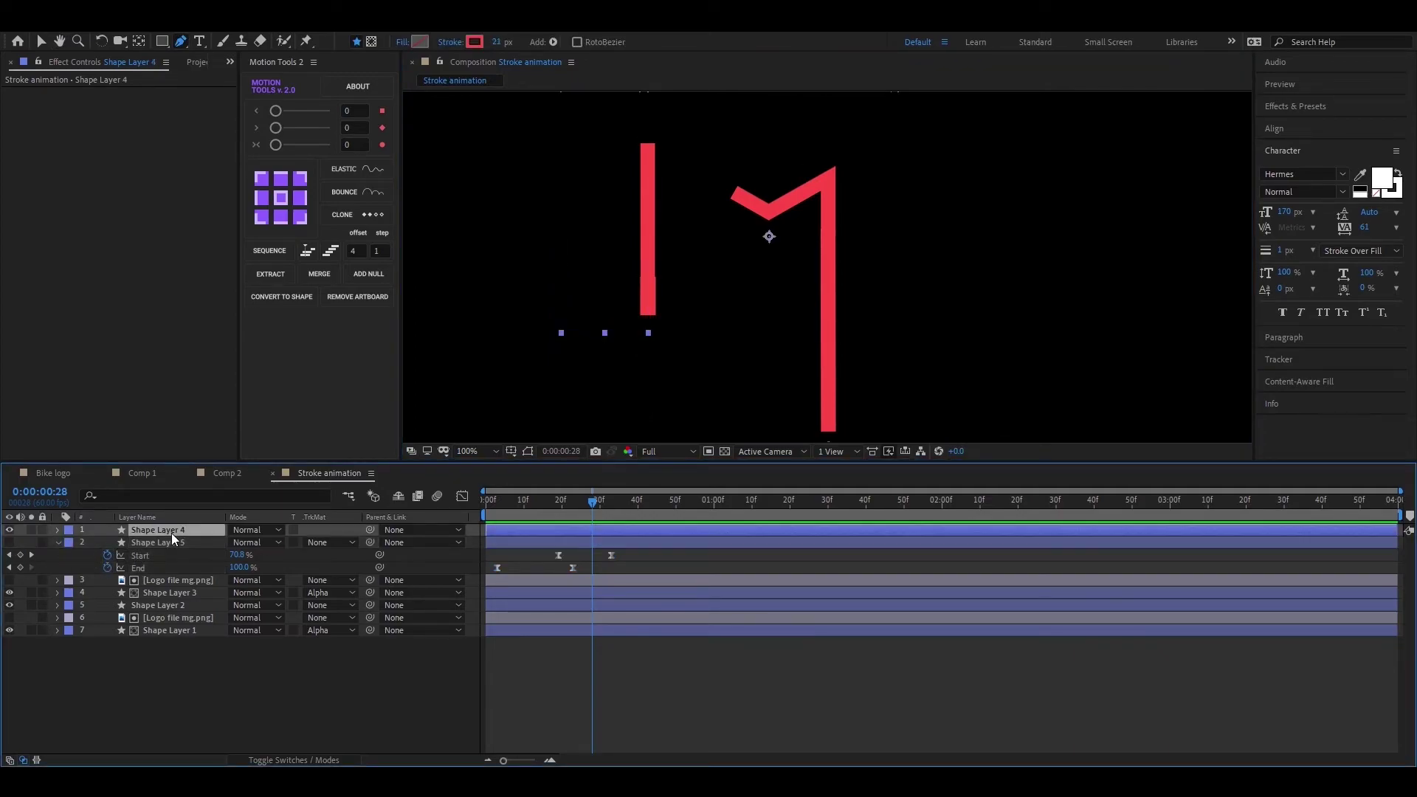
key("space")
left_click_drag(575, 222, 580, 277)
key("g")
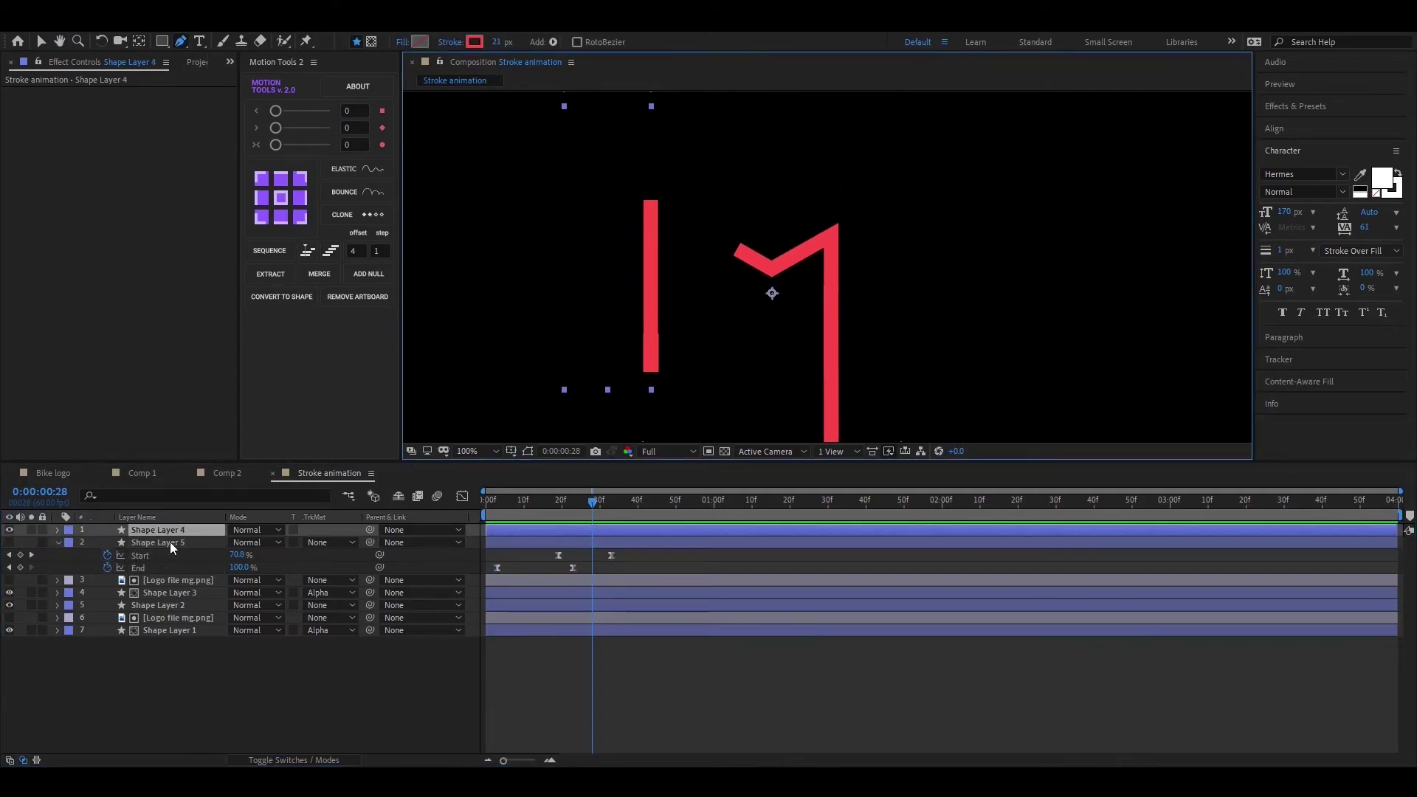
key("ctrl+d")
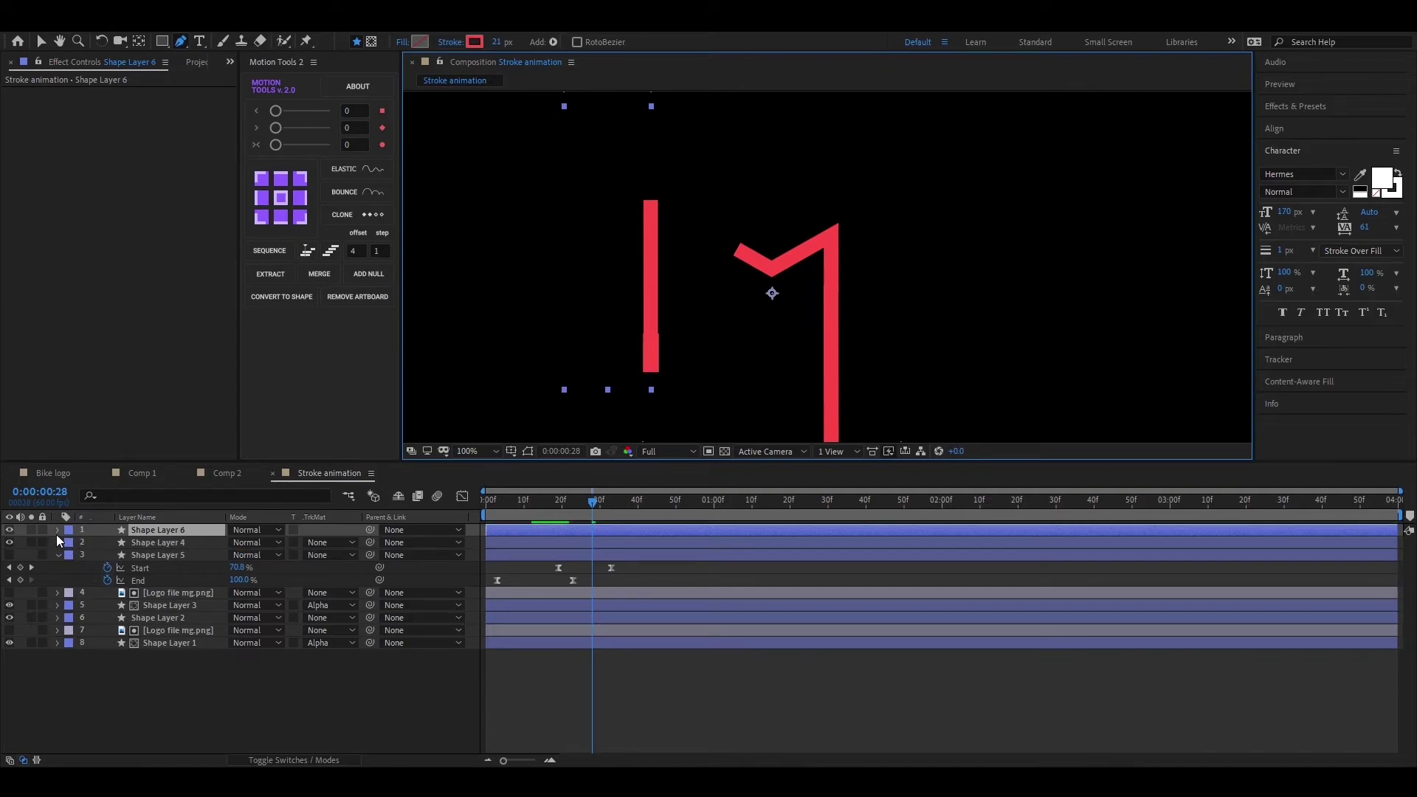
- Shift the new copy's Trim Paths Start and End keyframes 1 frame later and set its stroke width to 12 px
key("u")
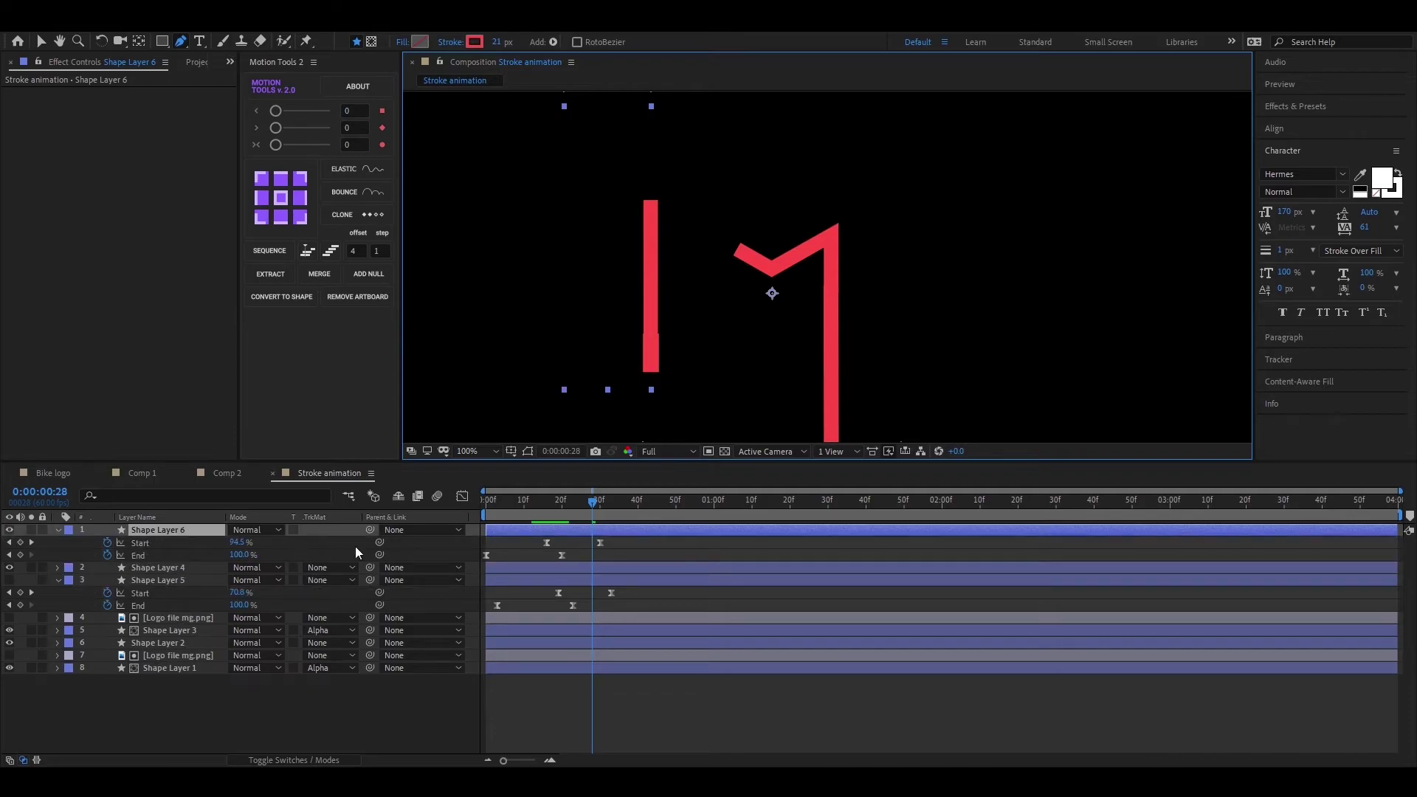
left_click_drag(622, 546, 491, 555)
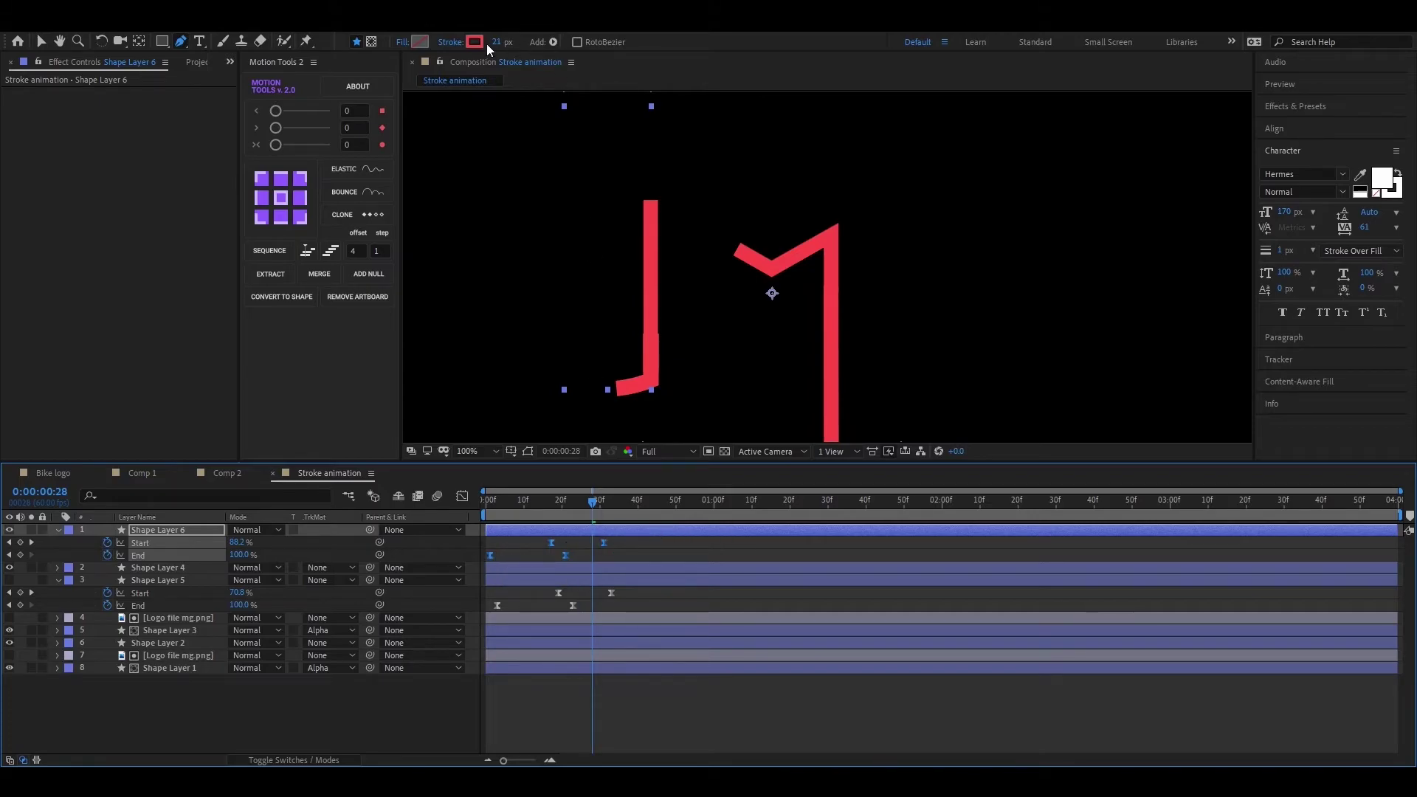
left_click_drag(494, 43, 498, 55)
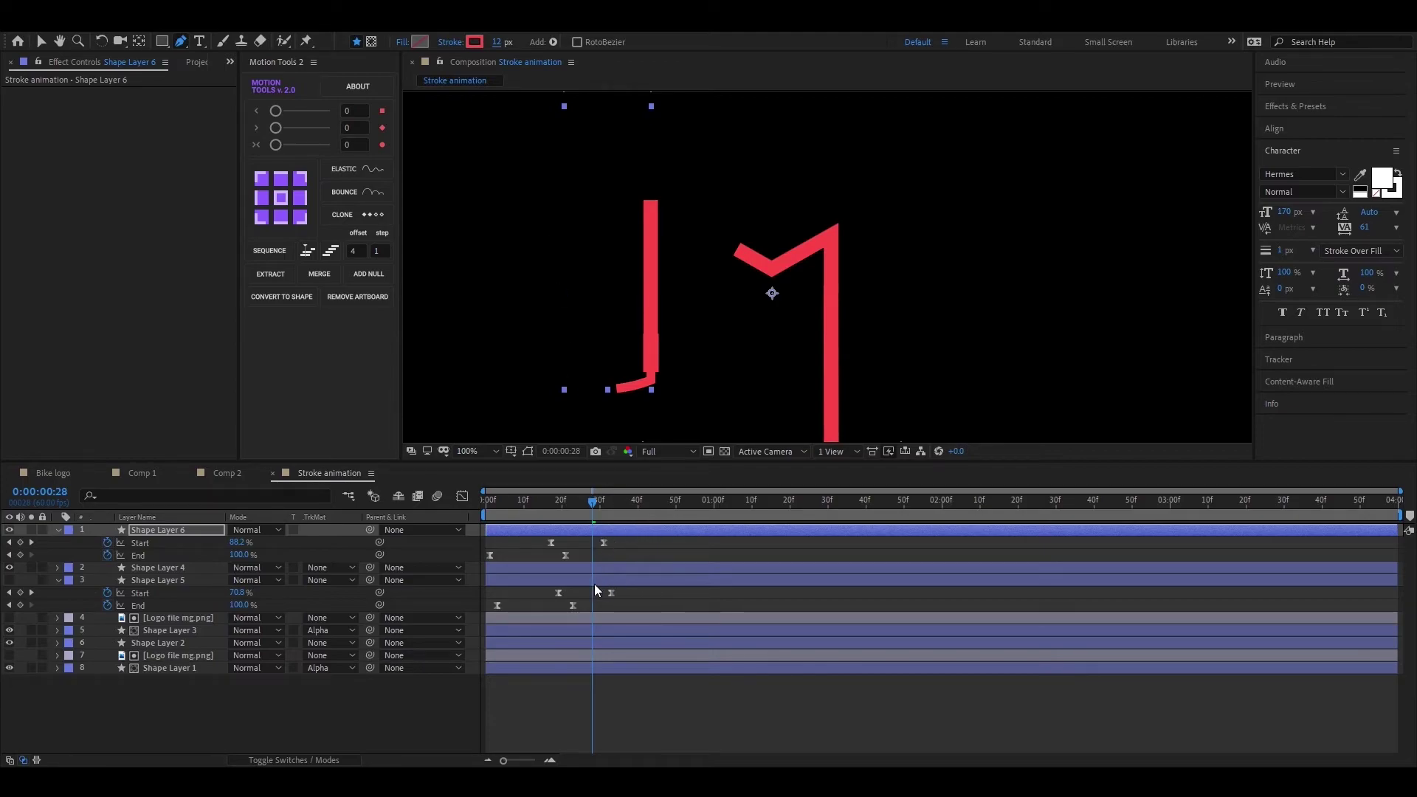
mouse_move(592, 516)
left_mouse_down()
mouse_move(536, 507)
mouse_move(591, 519)
left_mouse_up()
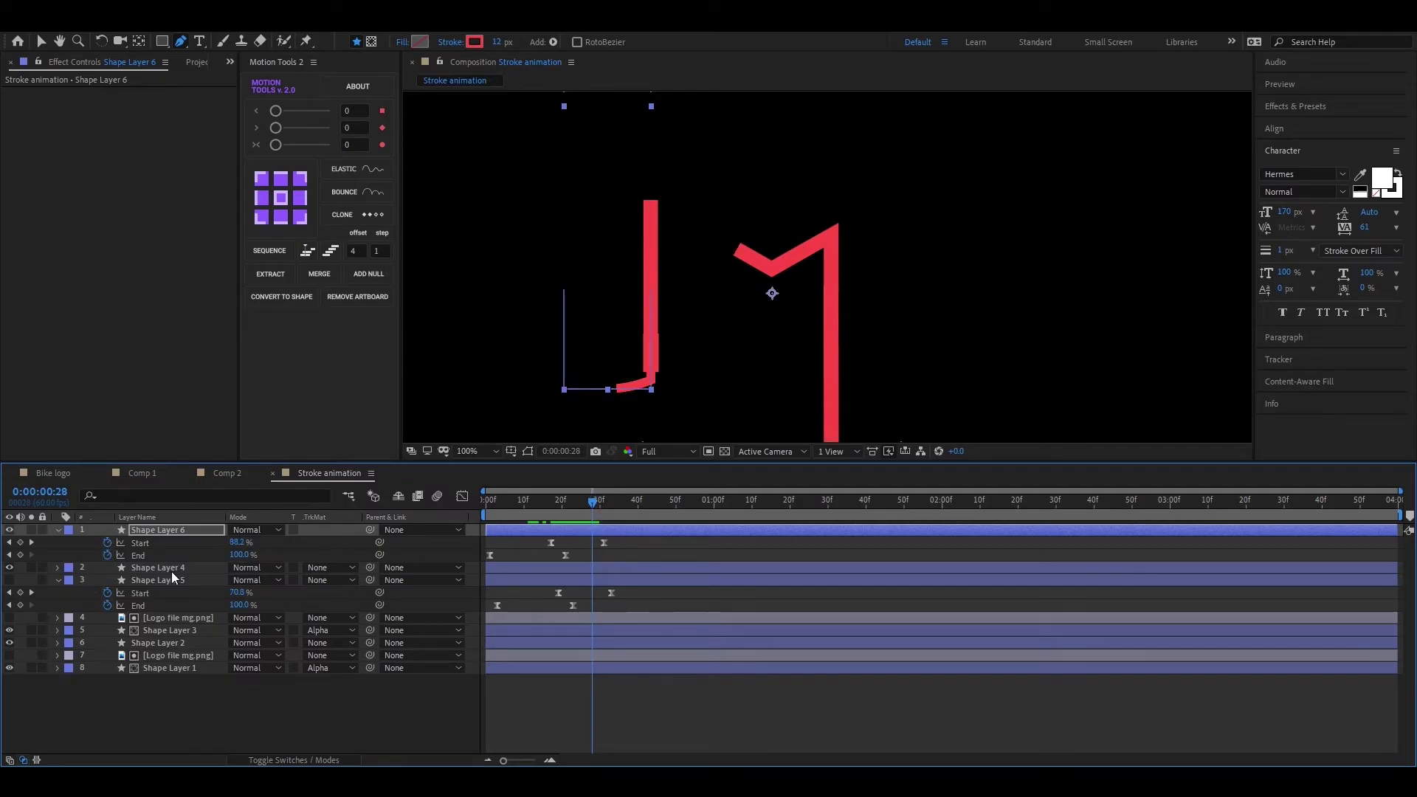
- Duplicate Shape Layer 6, set the copy's stroke width to 7 px and shift its Trim Paths keyframes 1 frame later
key("ctrl+d")
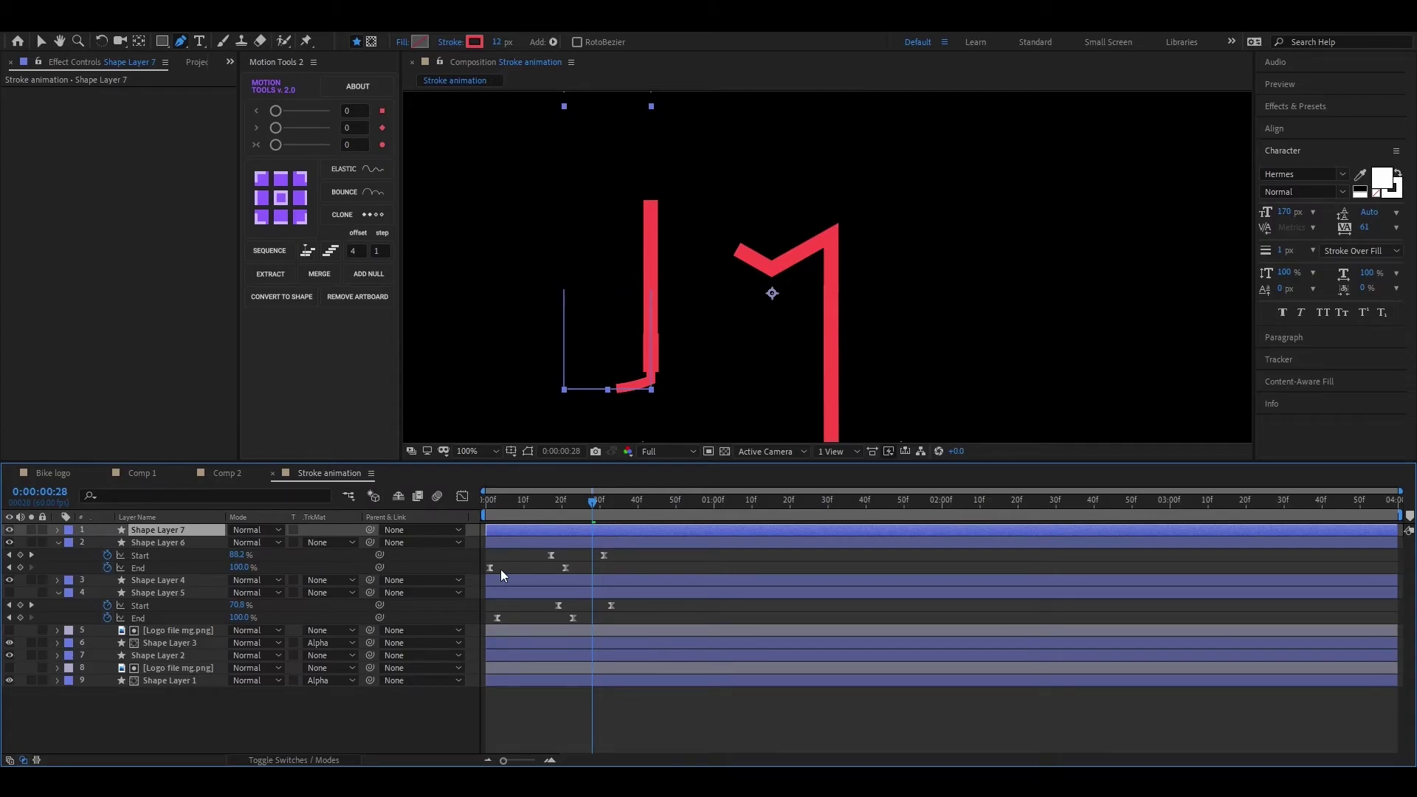
left_click_drag(493, 49, 490, 44)
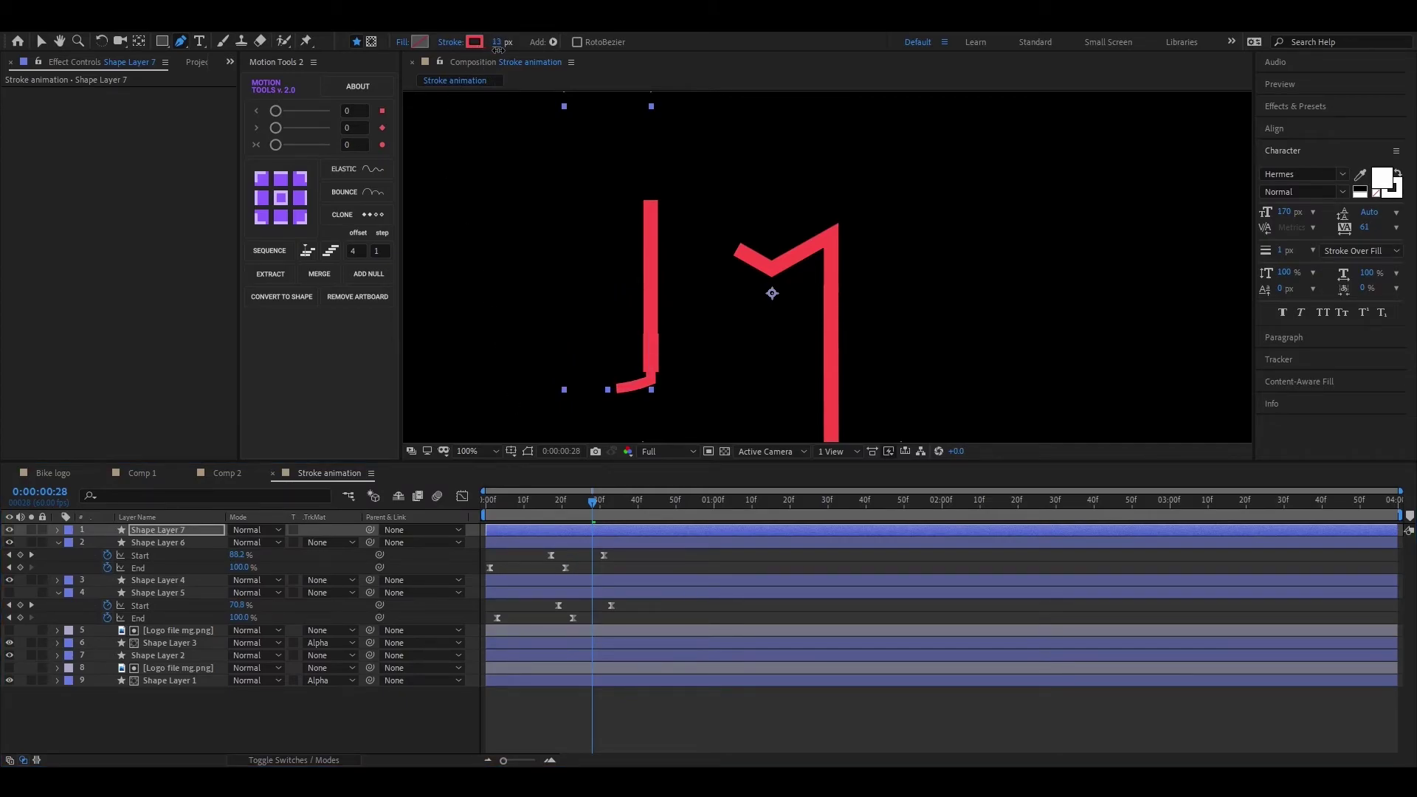
left_click(570, 531)
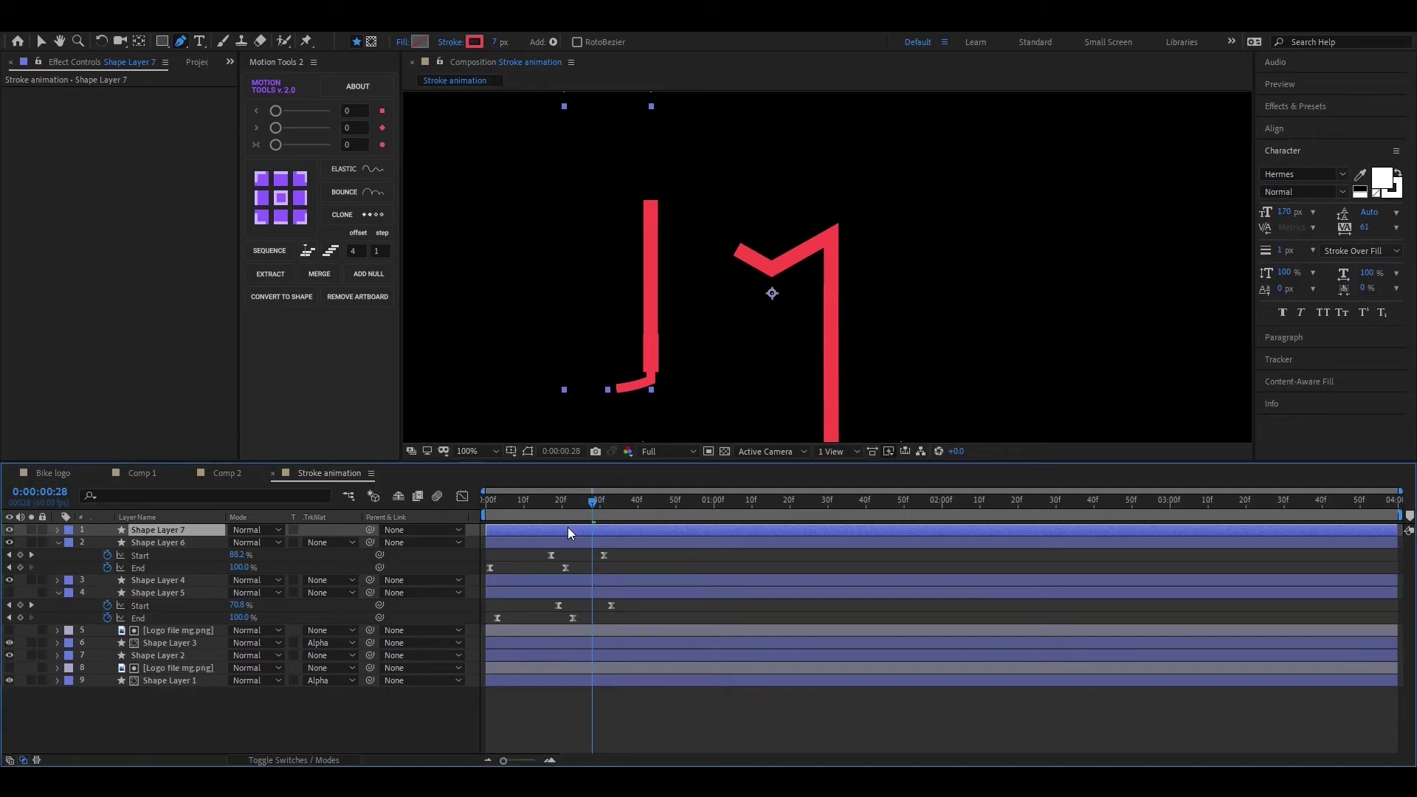
key("u")
left_click_drag(617, 538, 486, 561)
left_click_drag(489, 555, 493, 558)
left_click_drag(493, 44, 490, 44)
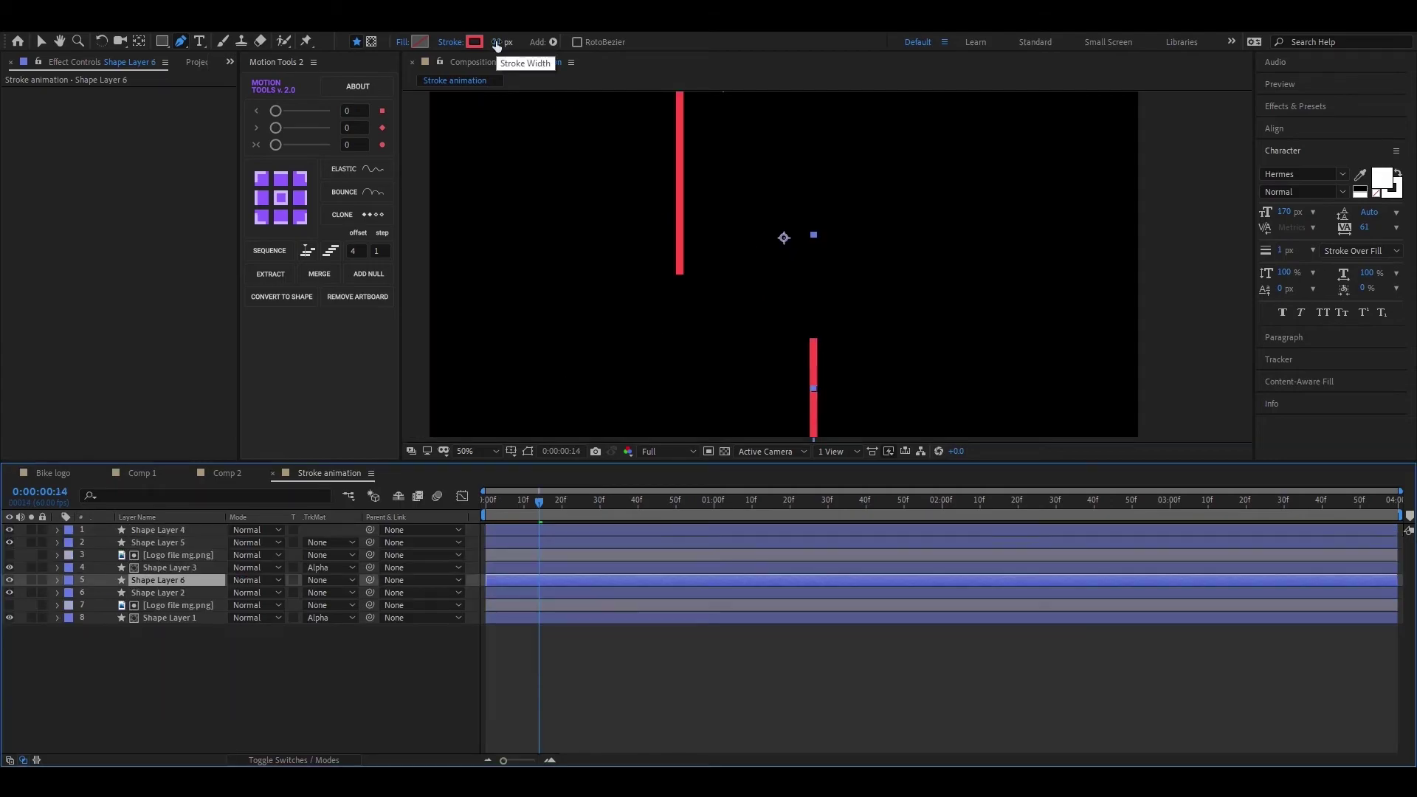
- Shift the Trim Paths keyframes of Shape Layer 6, the copy of Shape Layer 2, 2 frames later and set its stroke width to 9 px
left_click_drag(625, 588, 483, 610)
left_click_drag(486, 593, 495, 592)
left_click_drag(539, 503, 597, 508)
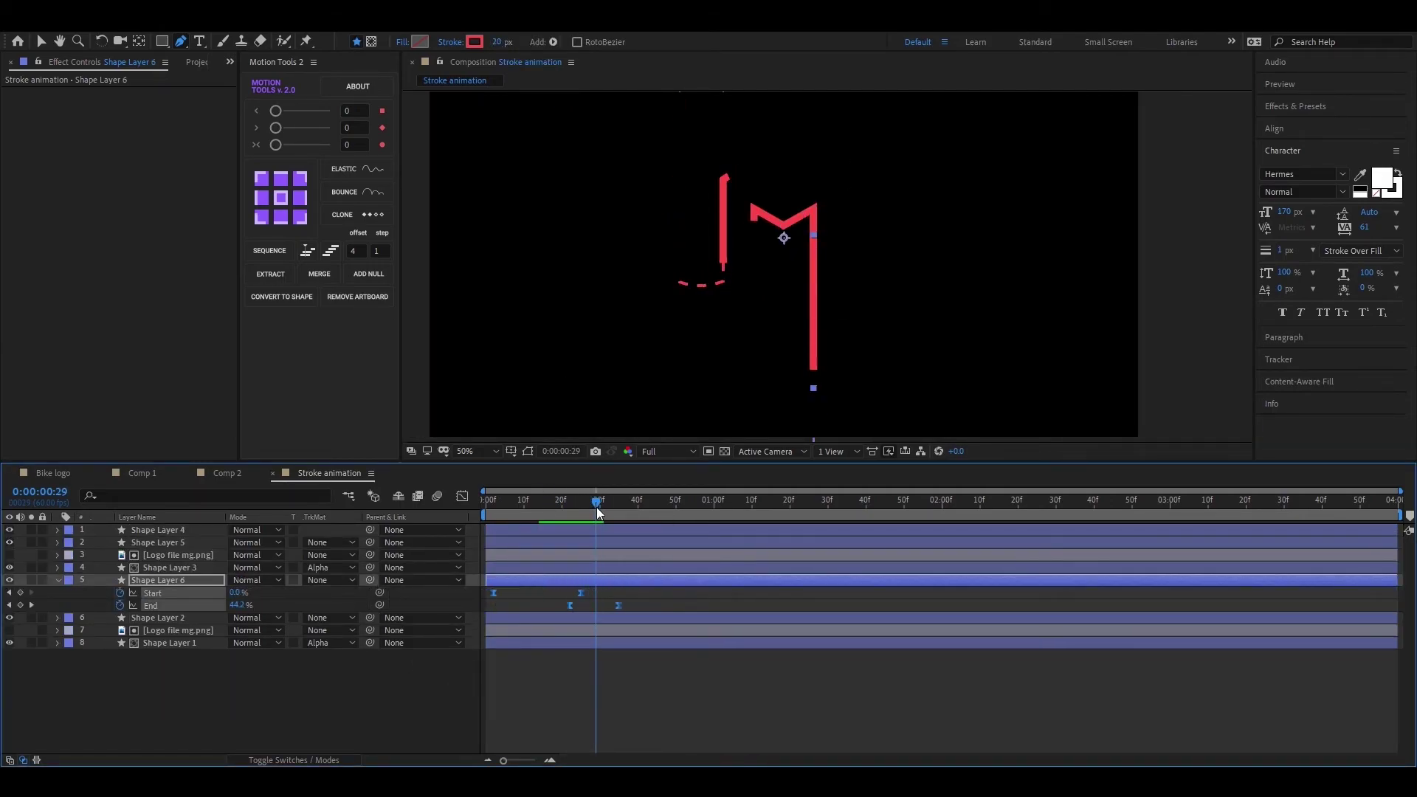
left_click_drag(500, 44, 499, 48)
left_click(498, 44)
type("9")
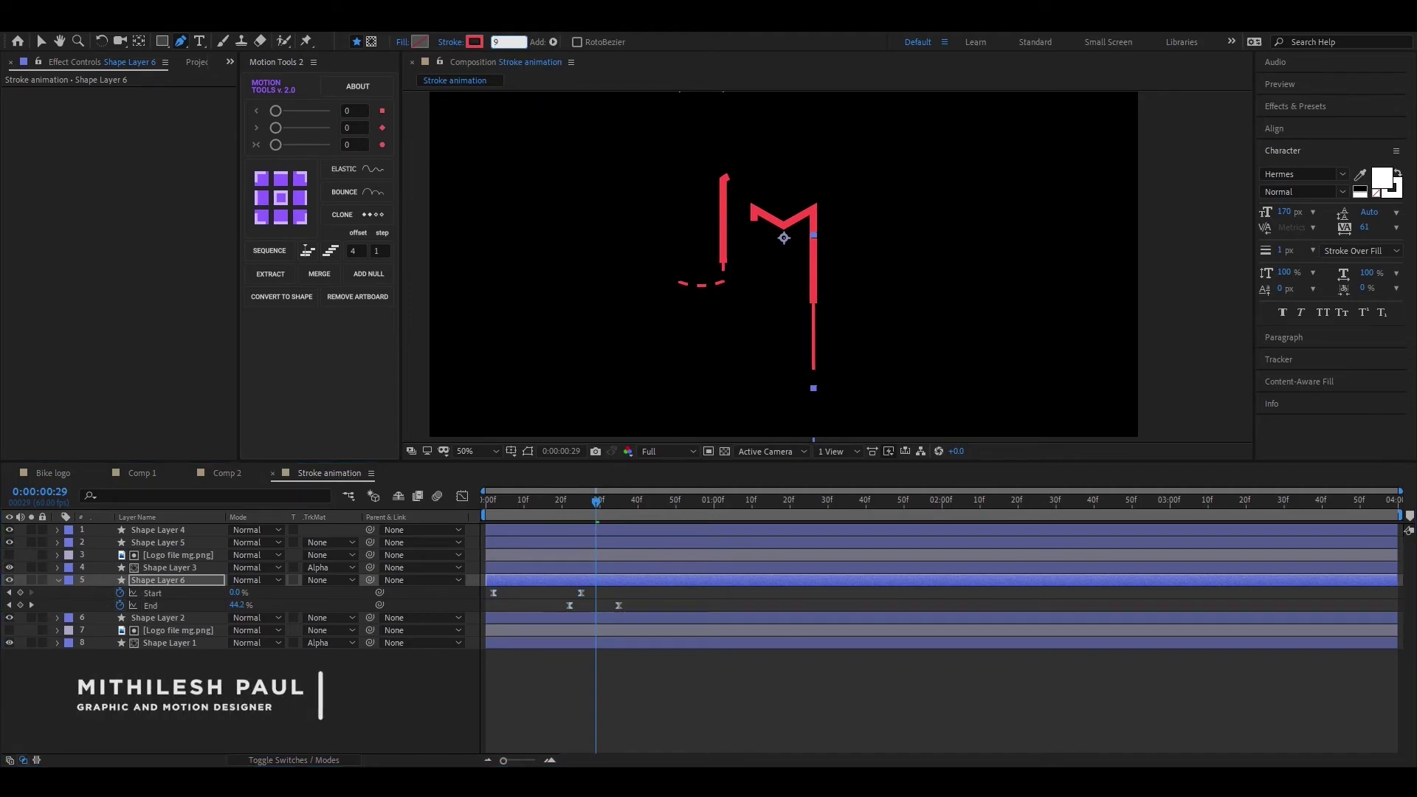
- Add dashes to Stroke 1 of Shape Layer 6 with a dash length of 25 and an offset of -20
double_click(58, 581)
left_click(95, 631)
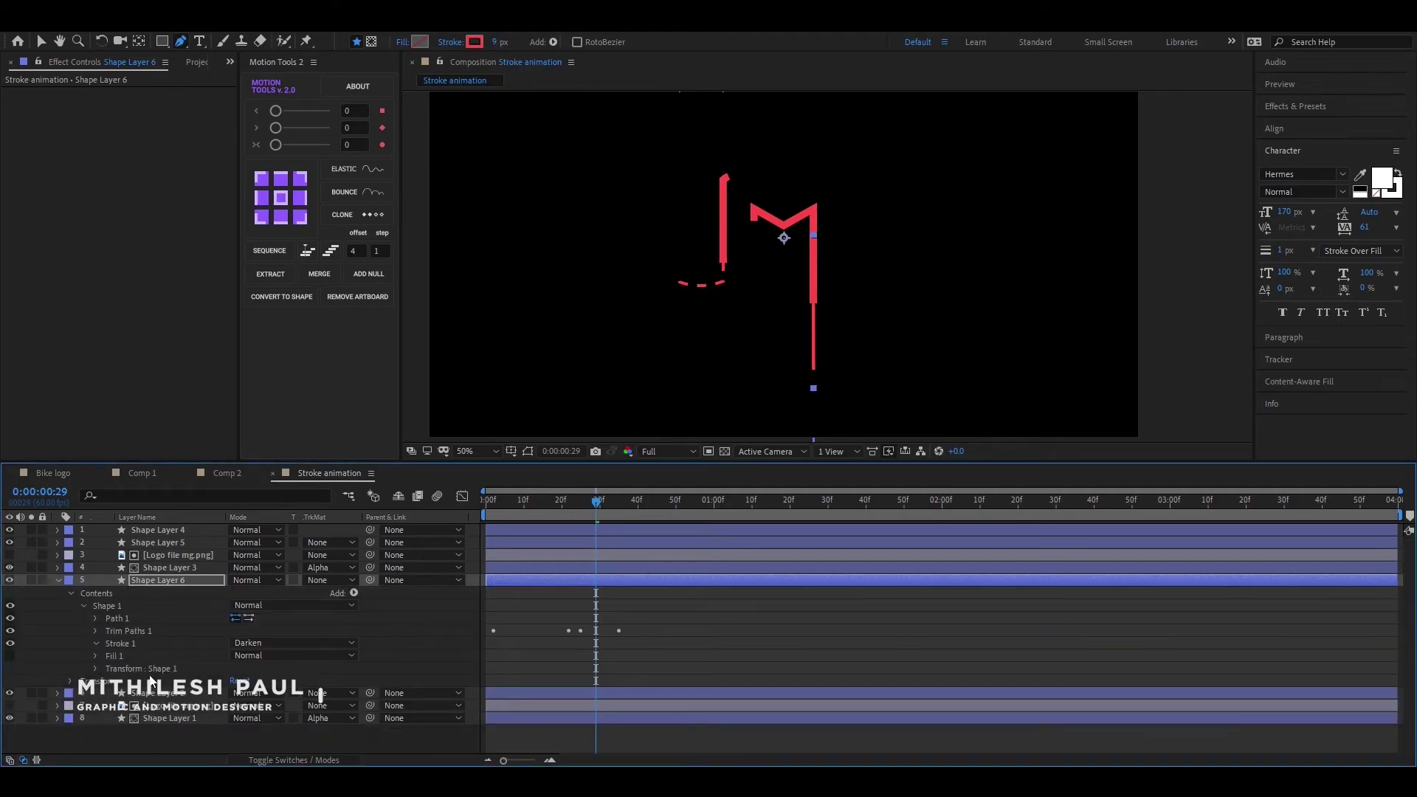
left_click(96, 643)
scroll(96, 643, "down", 1)
left_click(235, 706)
mouse_move(236, 717)
left_mouse_down()
mouse_move(264, 724)
mouse_move(223, 730)
left_mouse_up()
- Preview the logo animation and inspect the M stroke's end up close around frame 37
key("space")
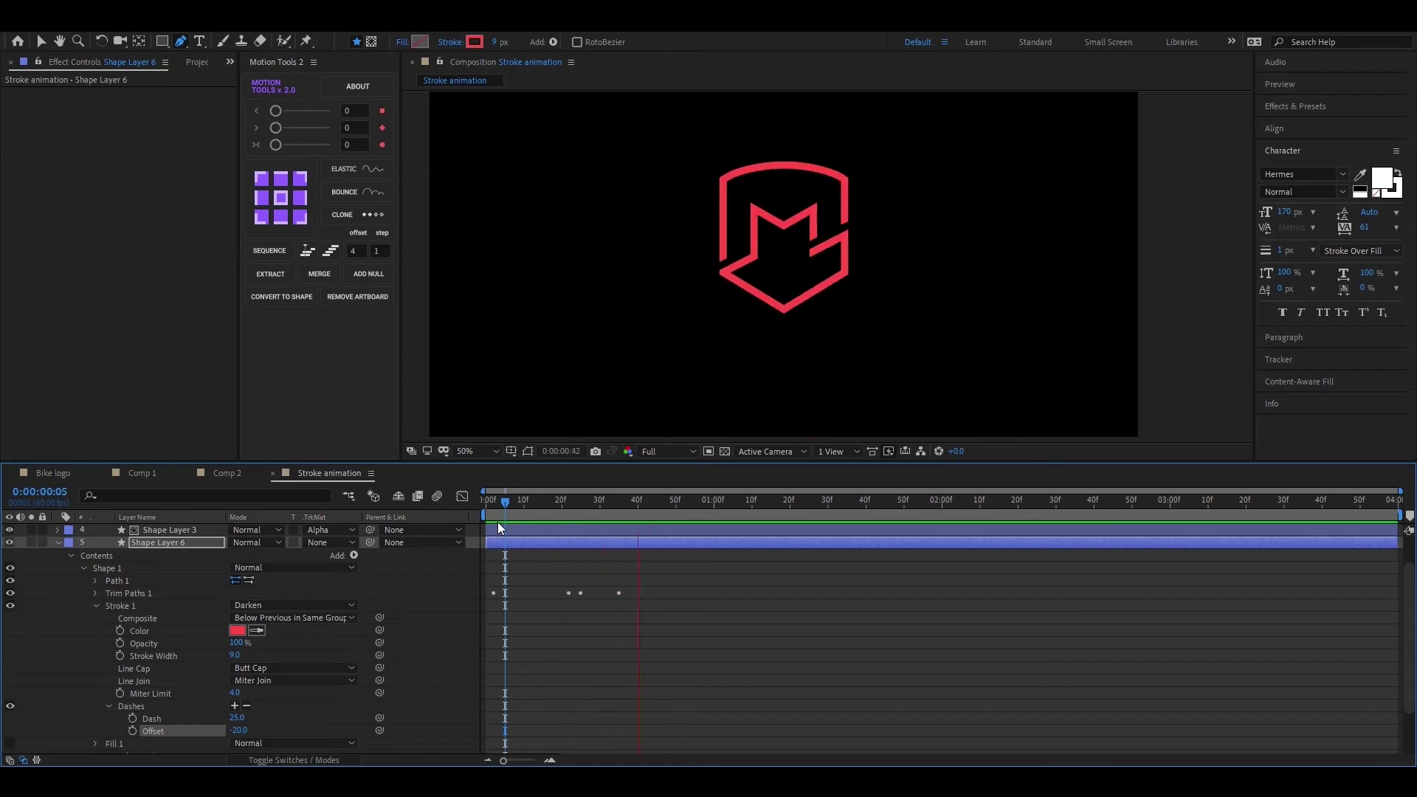
left_click(580, 522)
left_click_drag(579, 520, 628, 523)
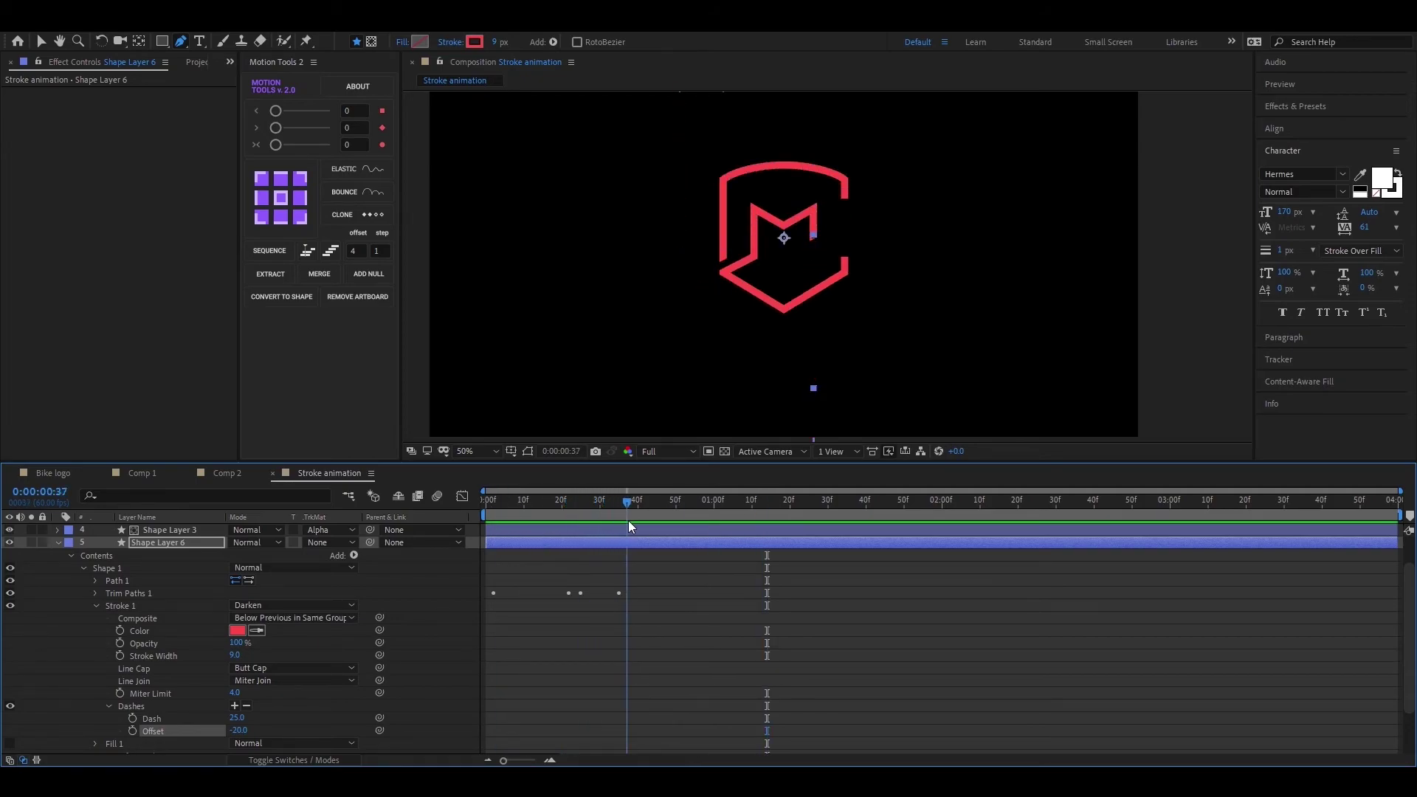
left_click_drag(725, 235, 740, 293)
left_click(41, 41)
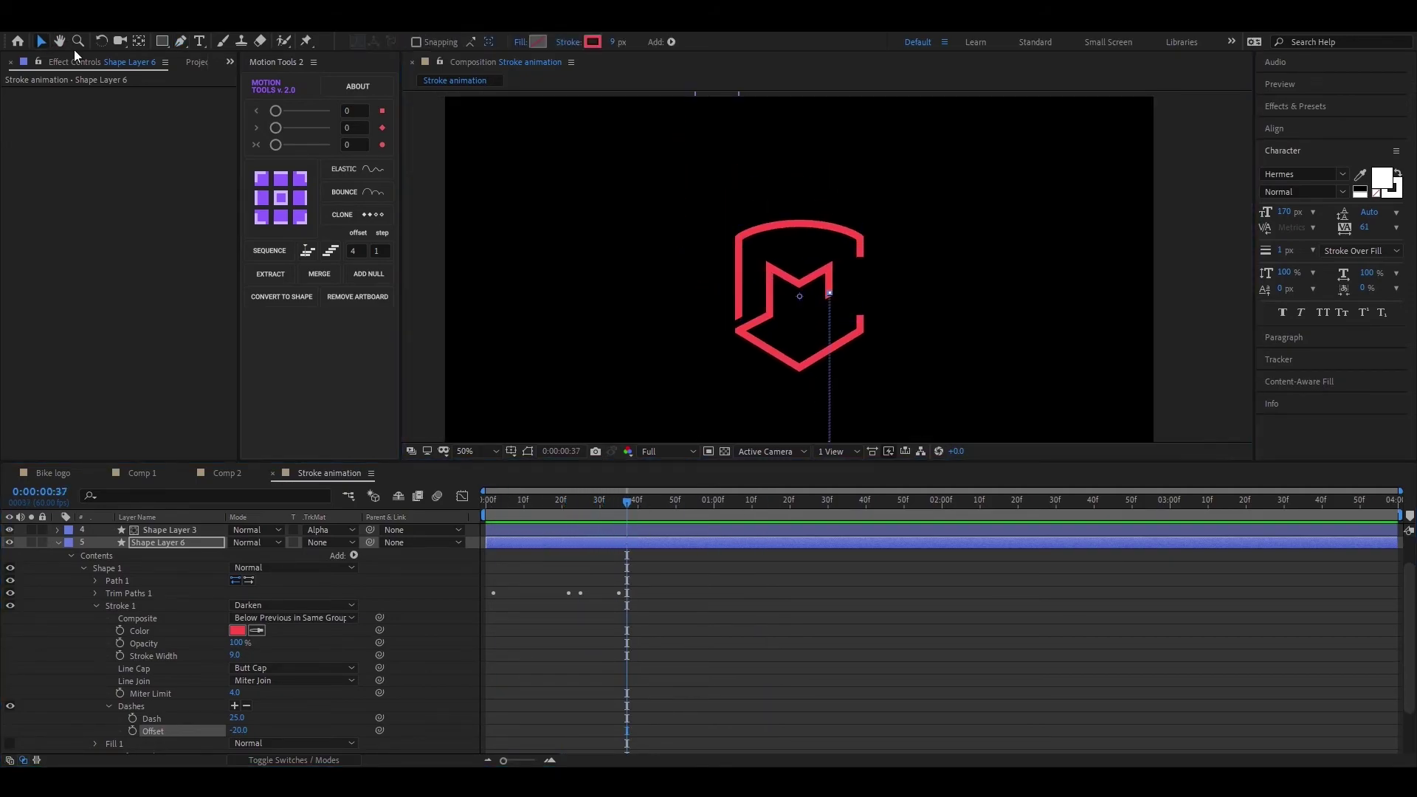
scroll(839, 267, "up", 2)
scroll(816, 303, "up", 2)
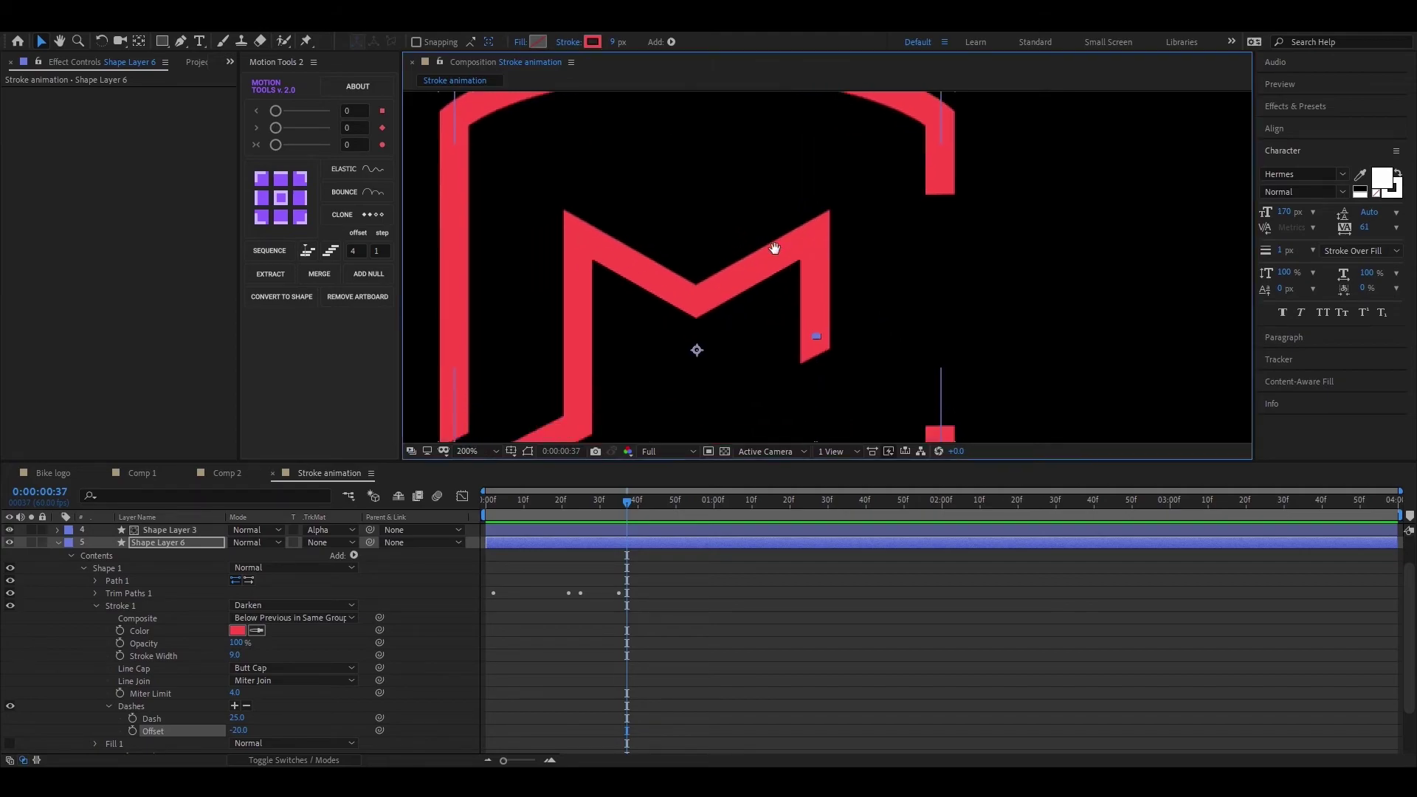
key("v")
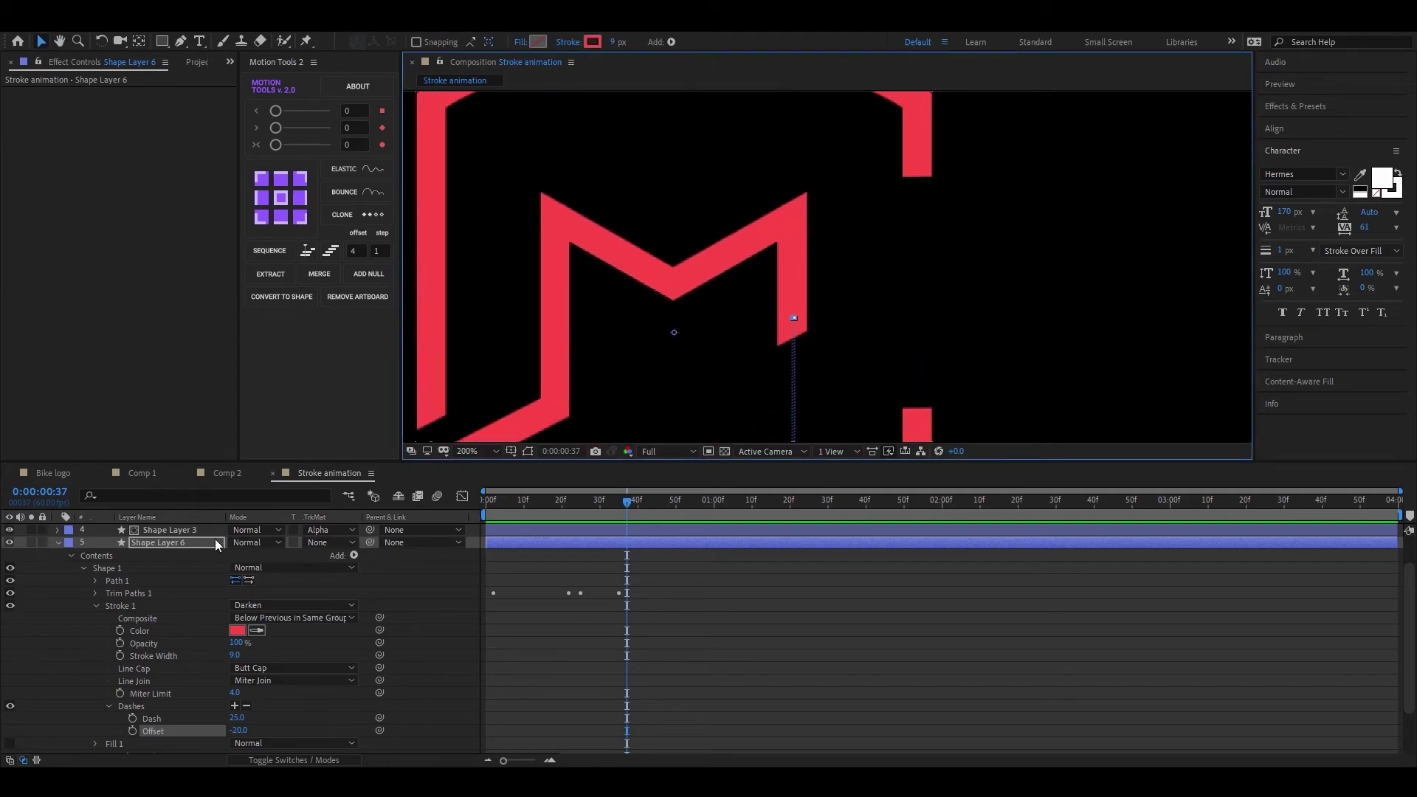
key("ctrl+grave")
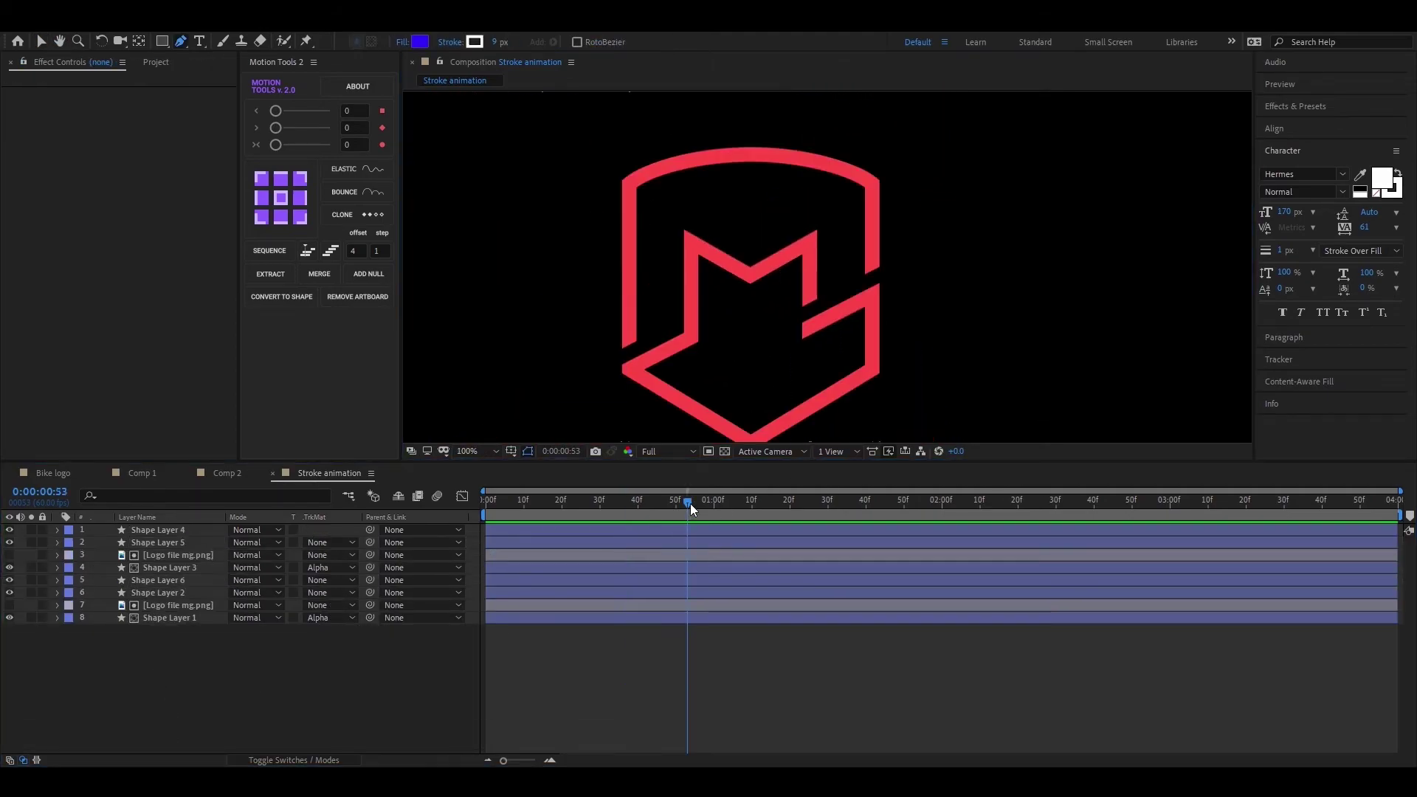
left_click_drag(690, 503, 630, 516)
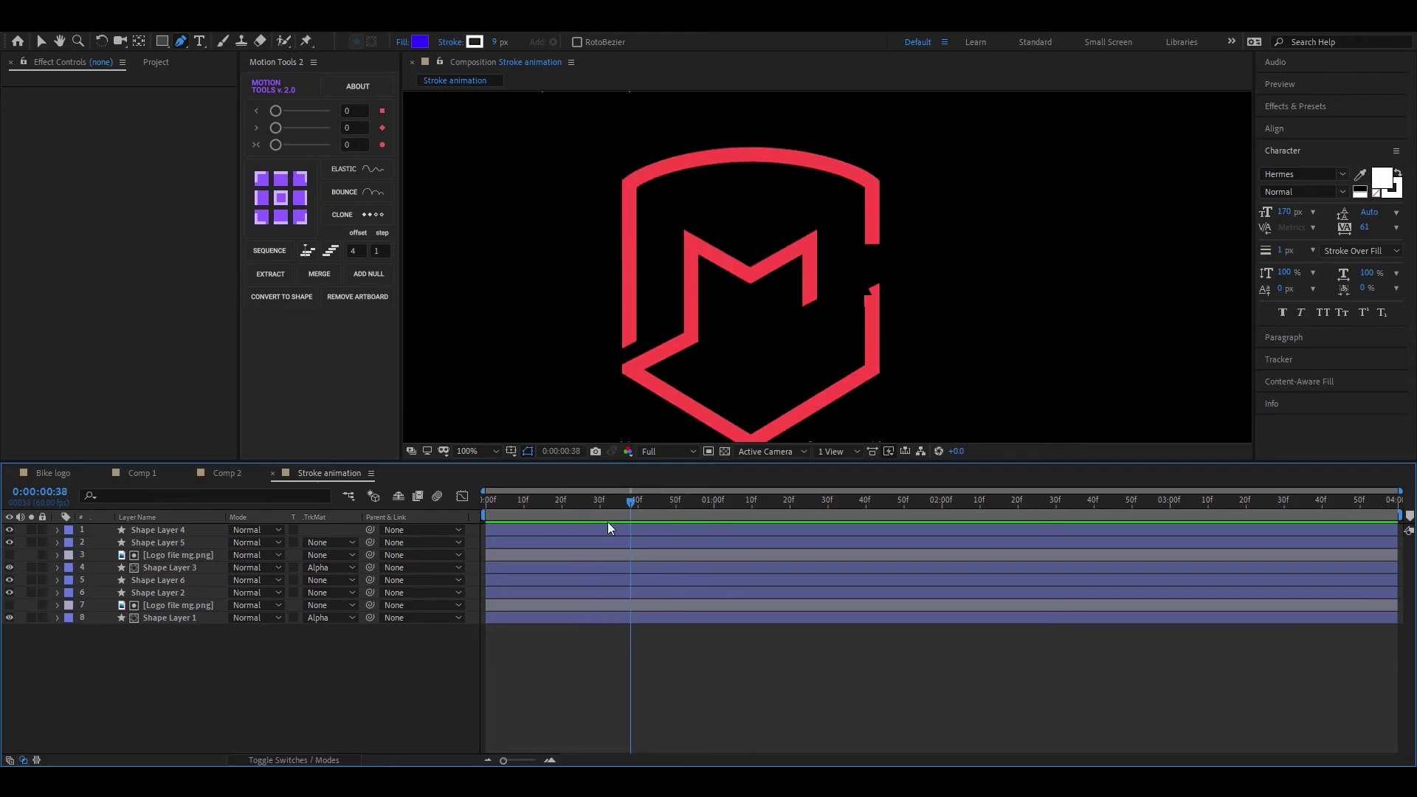
- Pre-compose all eight layers, moving their attributes into a new composition named -Done
left_click(166, 593)
left_click_drag(90, 652, 202, 532)
right_click(203, 557)
left_click(206, 491)
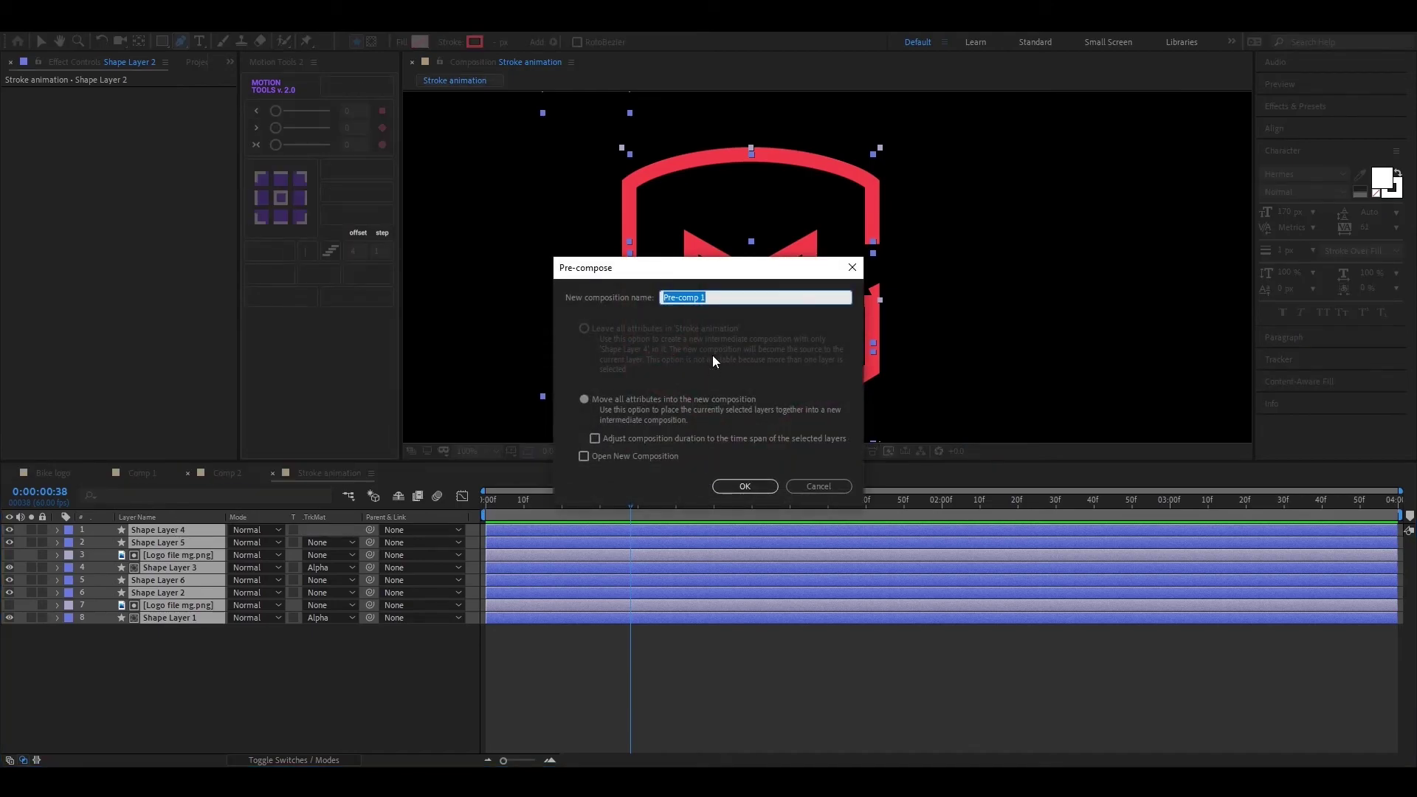
key("Return")
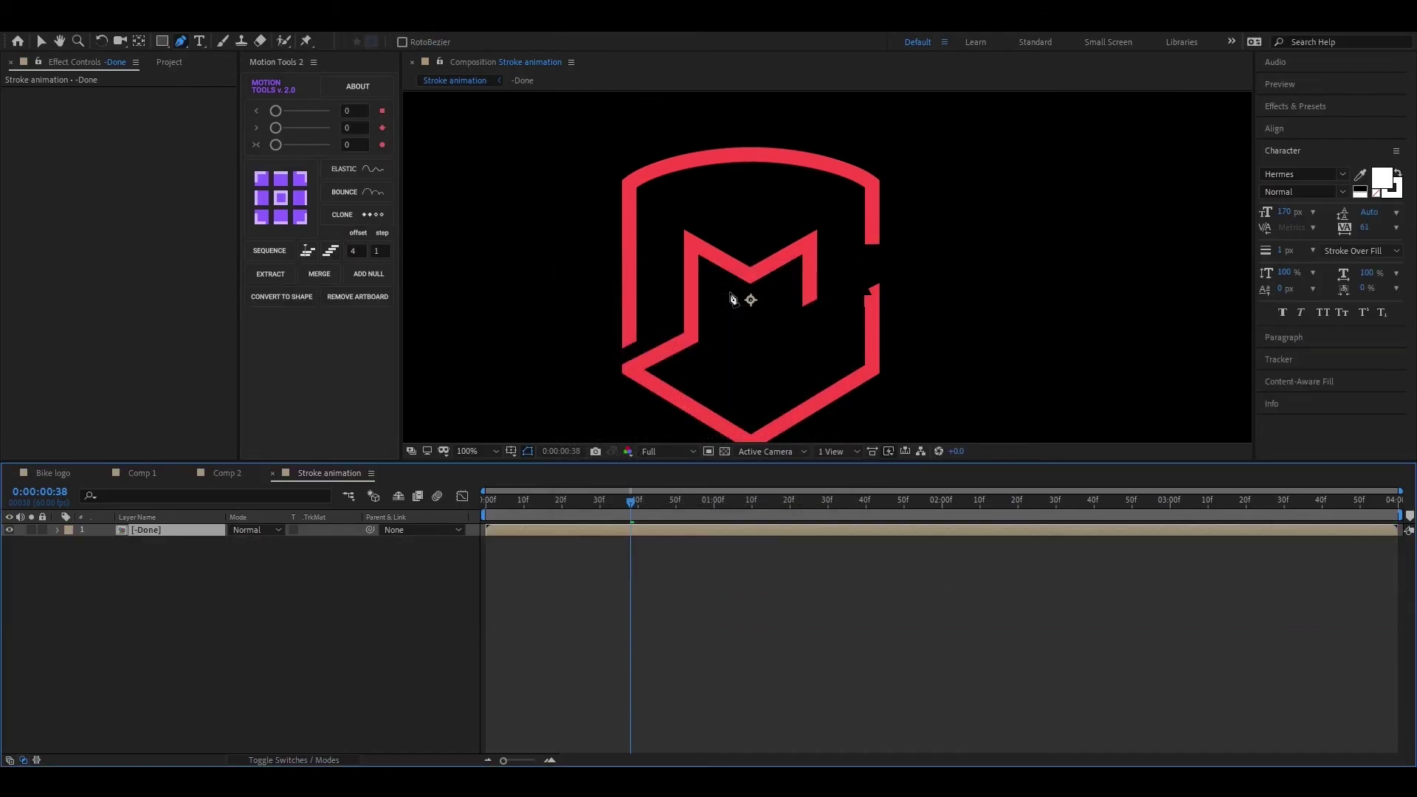
left_click(251, 592)
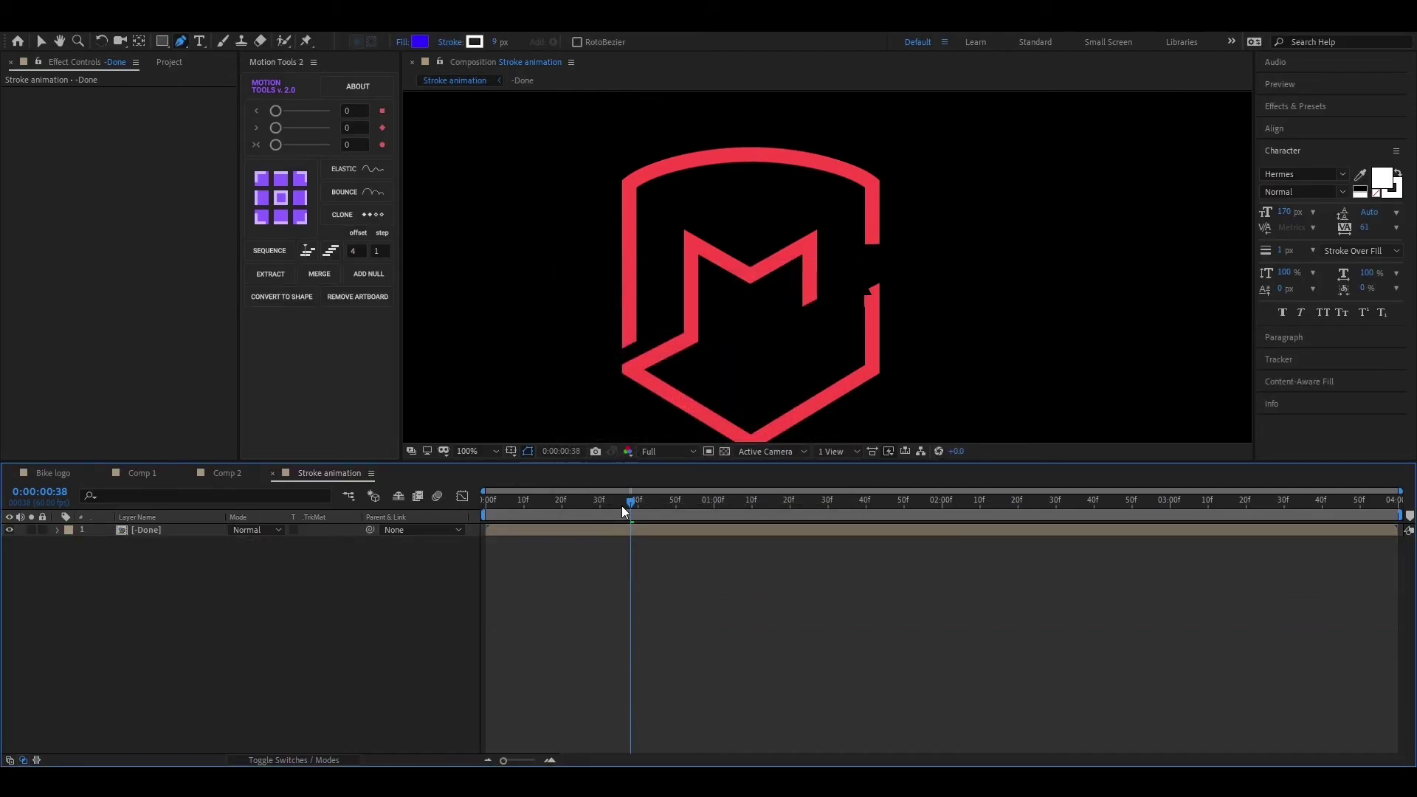
- At 1 second, draw a rectangular mask around the central V of the M on the -Done layer
mouse_move(622, 507)
left_mouse_down()
mouse_move(556, 517)
mouse_move(623, 516)
left_mouse_up()
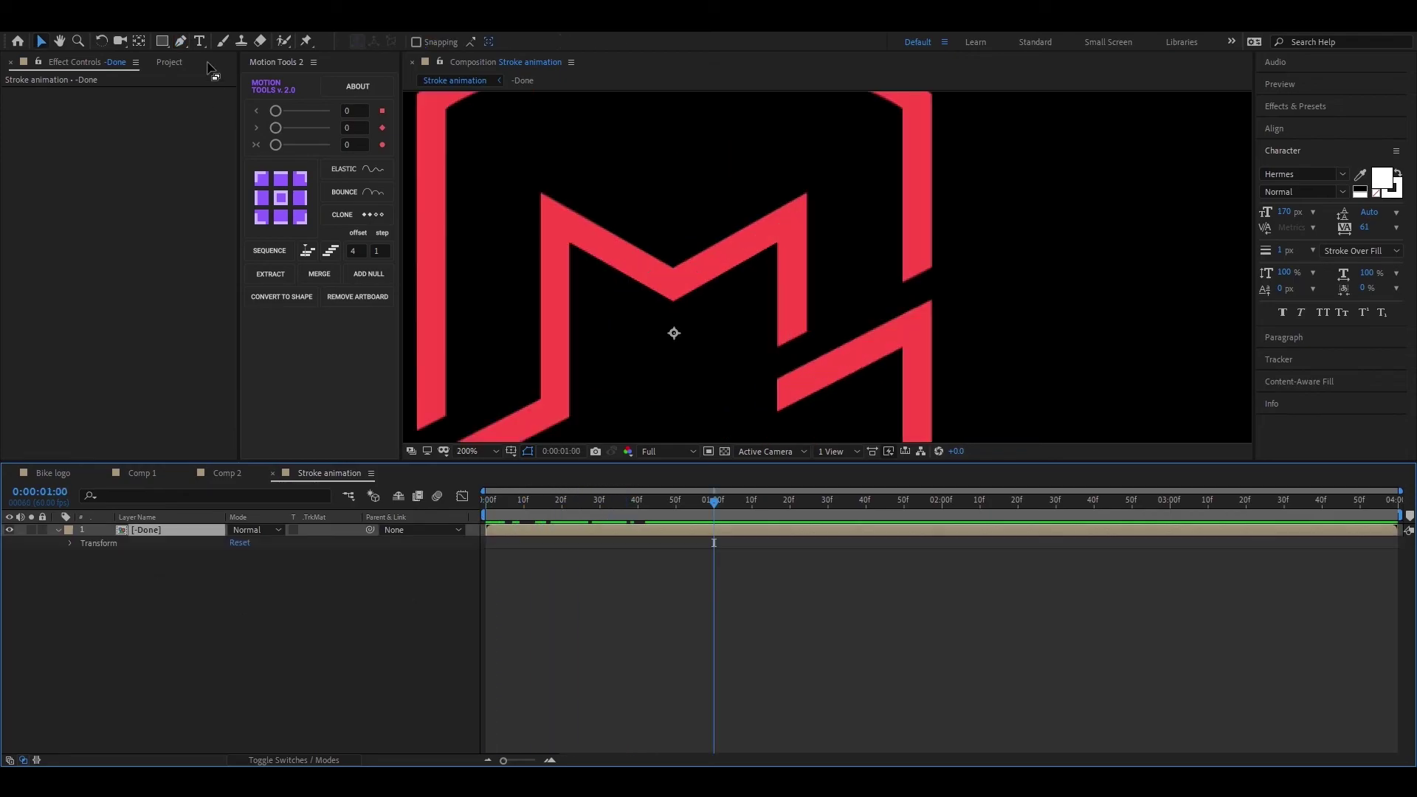
left_click(162, 41)
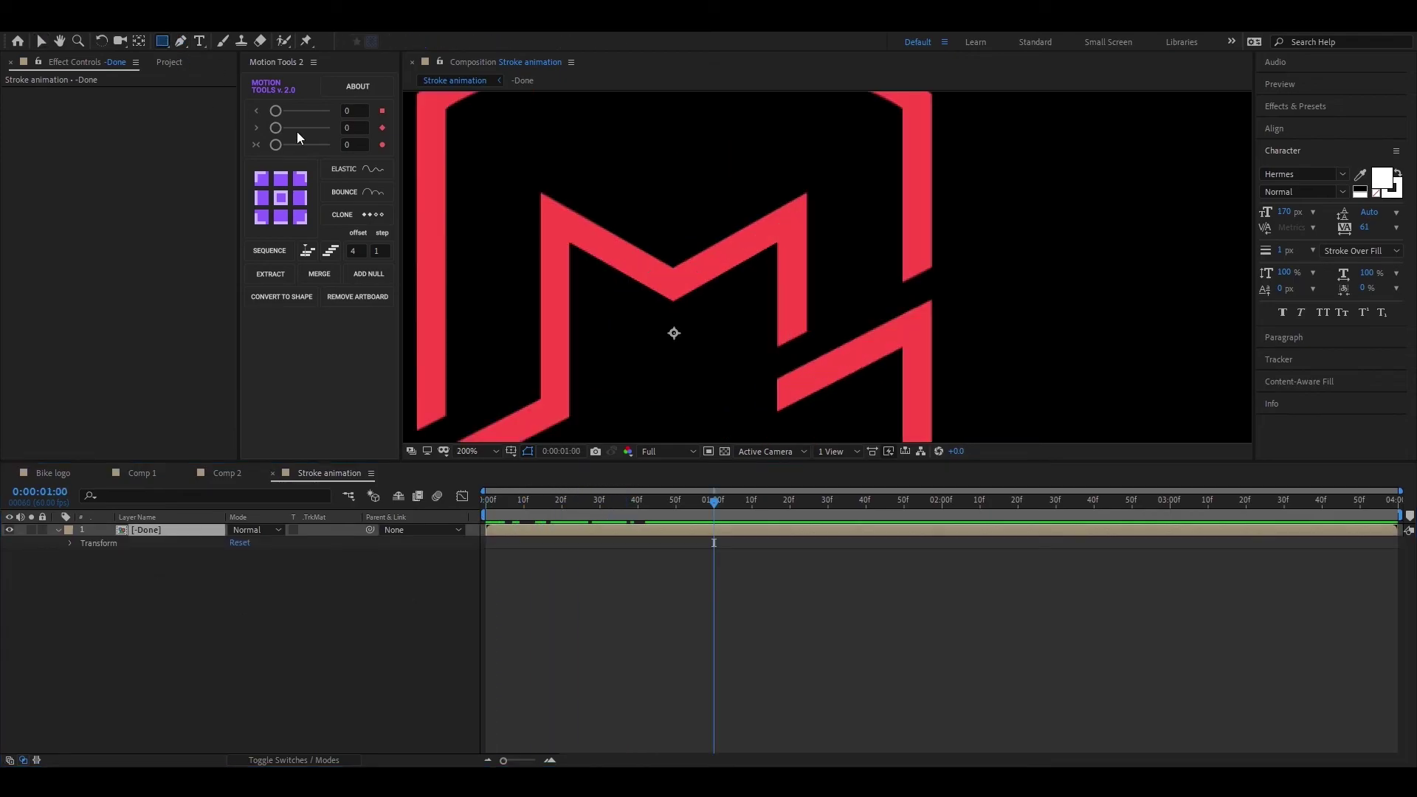
left_click_drag(641, 201, 704, 351)
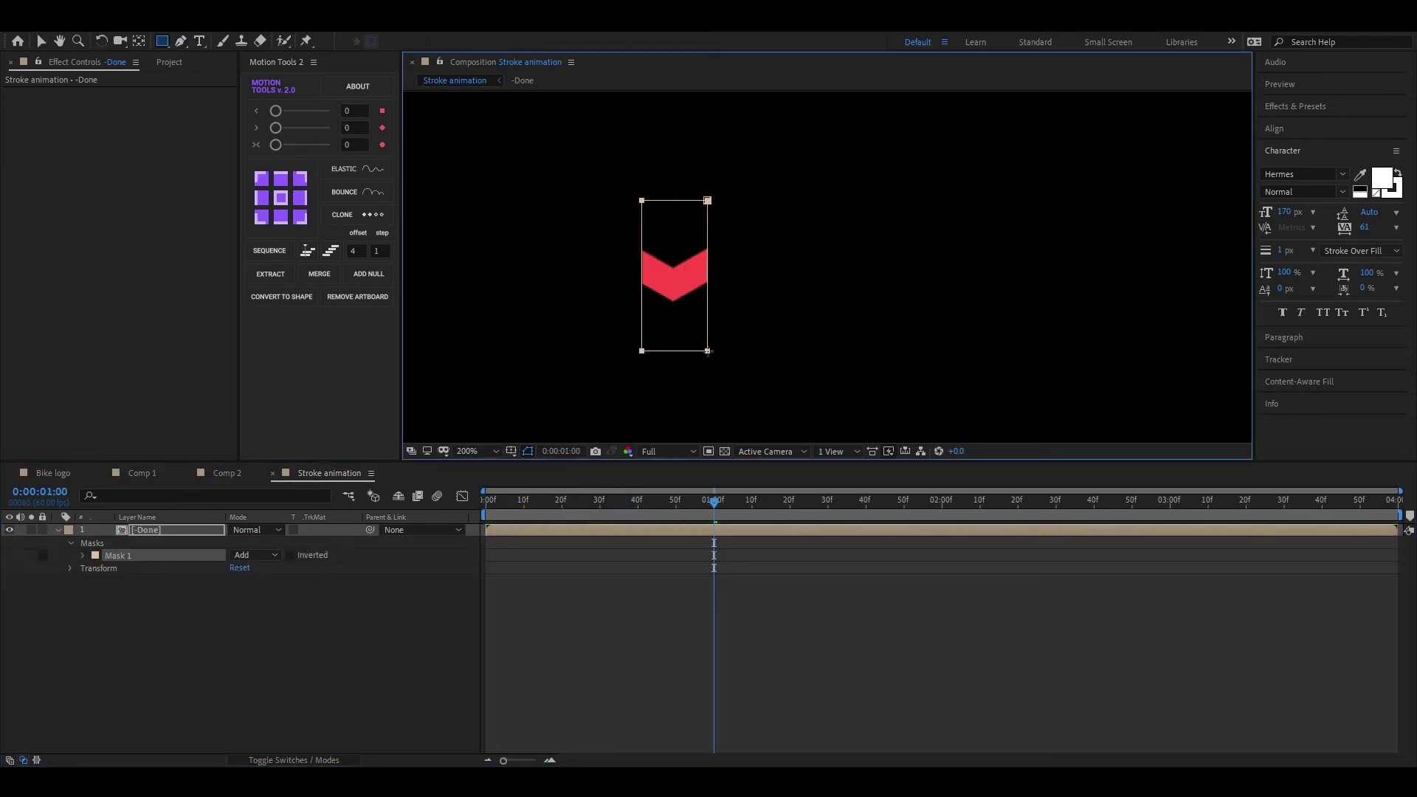
- Set Mask 1 of the -Done layer to Subtract and keyframe its Mask Path at 0:00:01:10
left_click(255, 555)
left_click(254, 604)
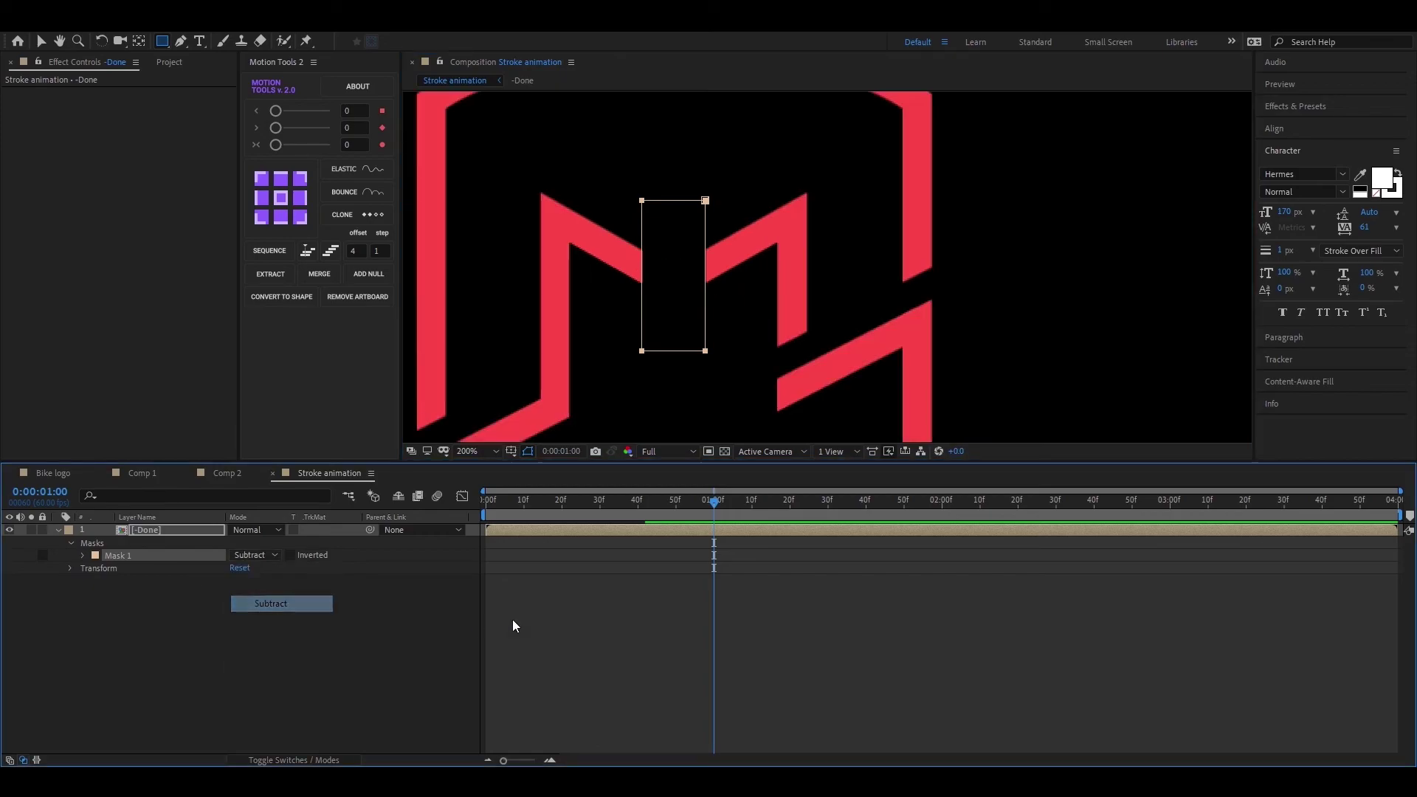
left_click_drag(714, 506, 752, 506)
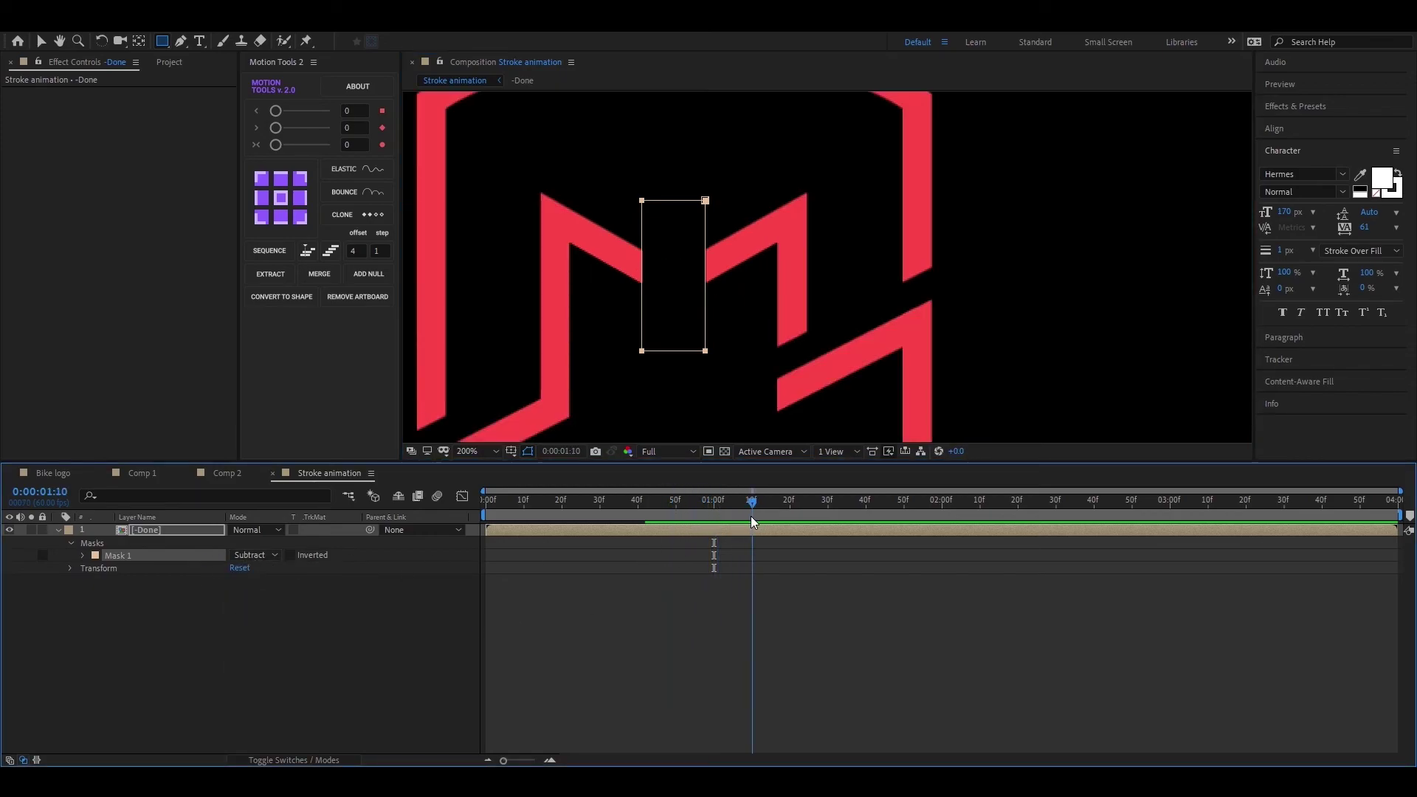
left_click(82, 556)
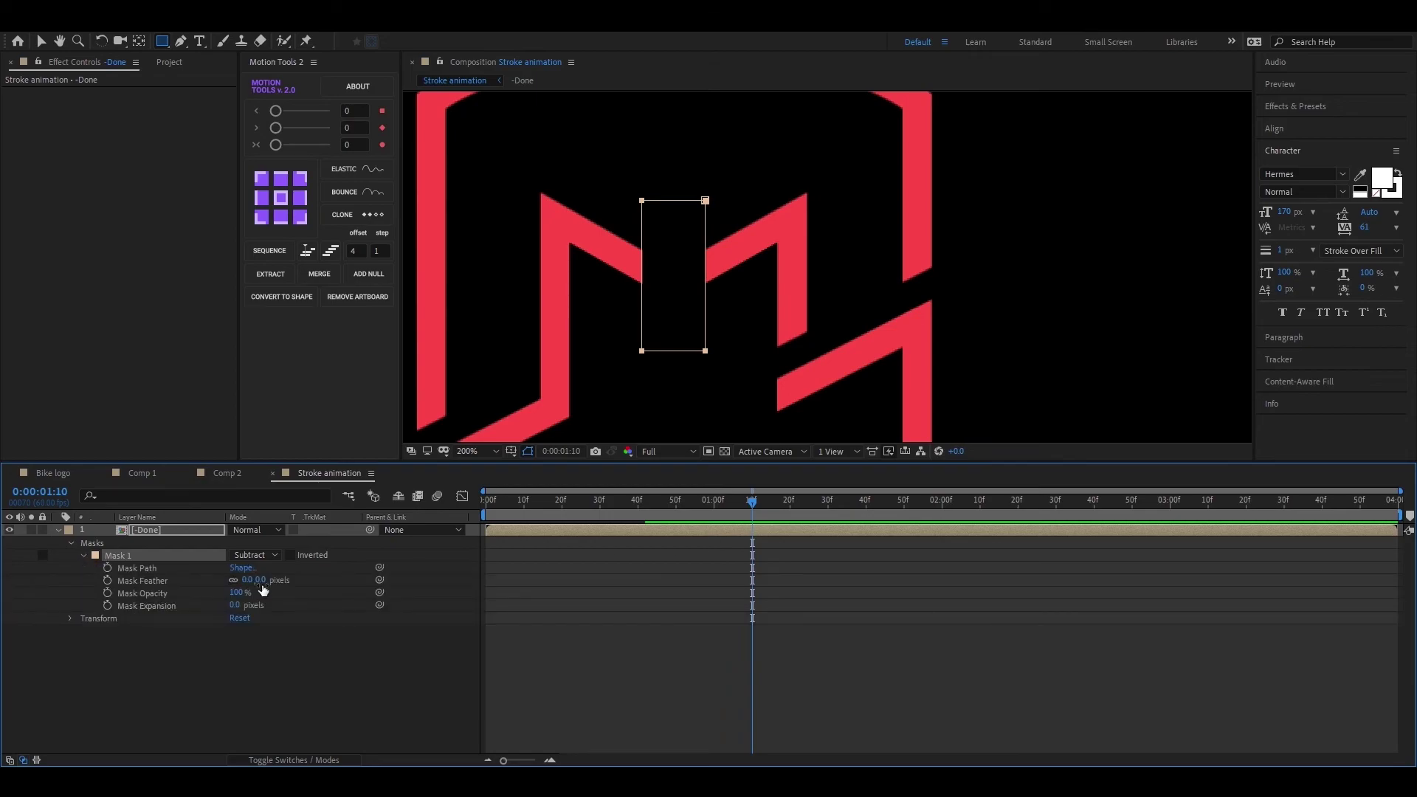
left_click(108, 569)
key("shift+Page_Up")
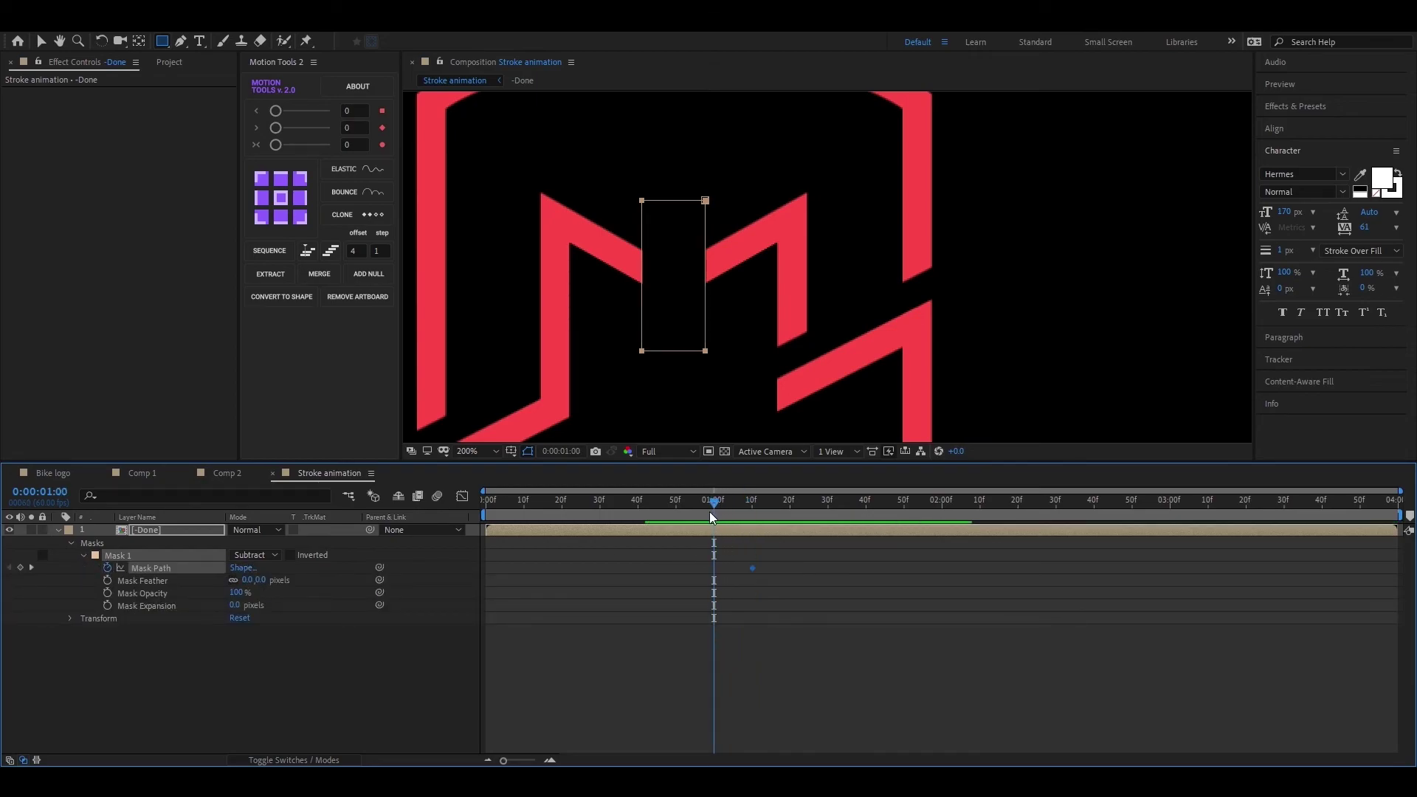
- At 1 second, collapse the sides of Mask 1 into a vertical line through the tip of the M's central V
key("v")
left_click_drag(595, 168, 655, 405)
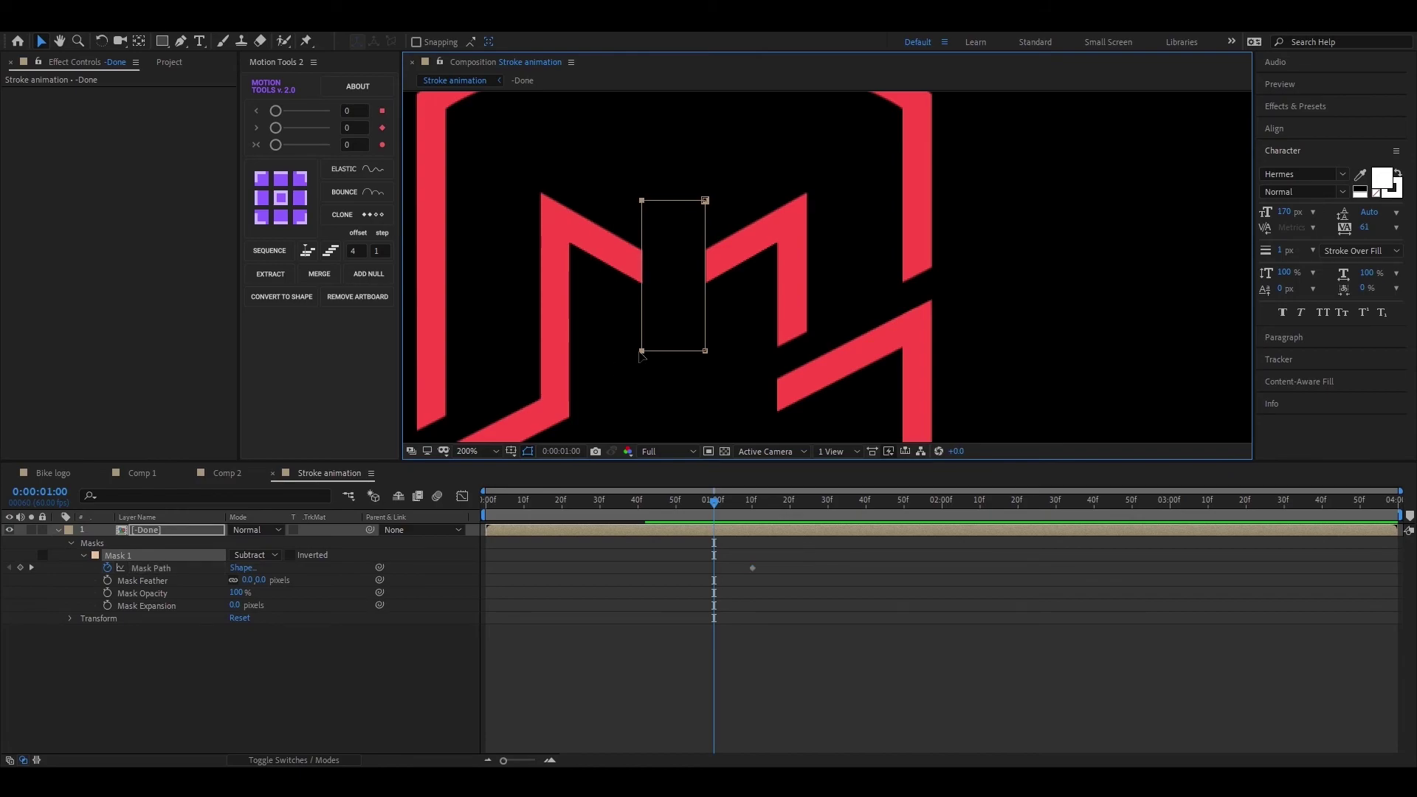
left_click_drag(642, 351, 671, 352)
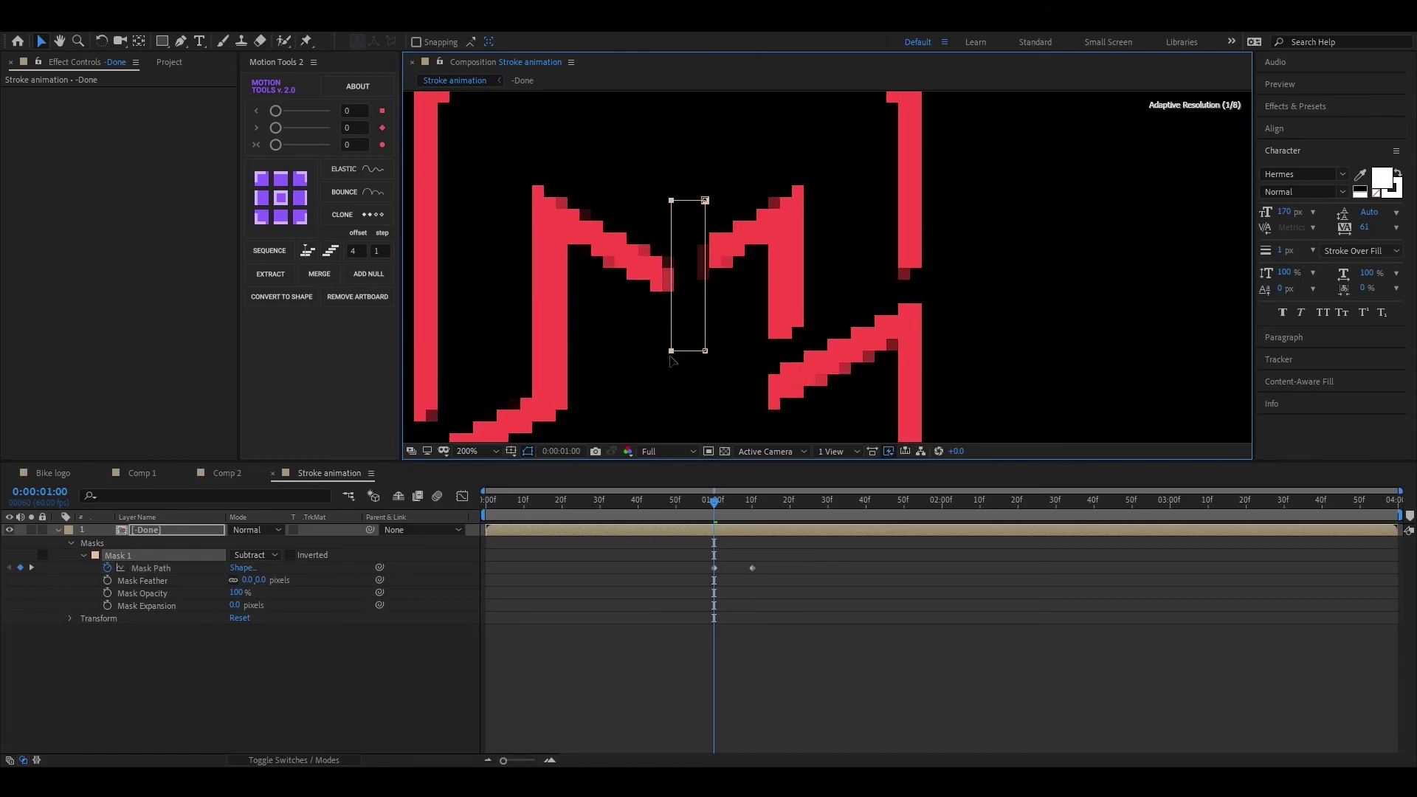
left_click(734, 195)
left_click_drag(808, 507, 716, 511)
left_click_drag(757, 122, 672, 359)
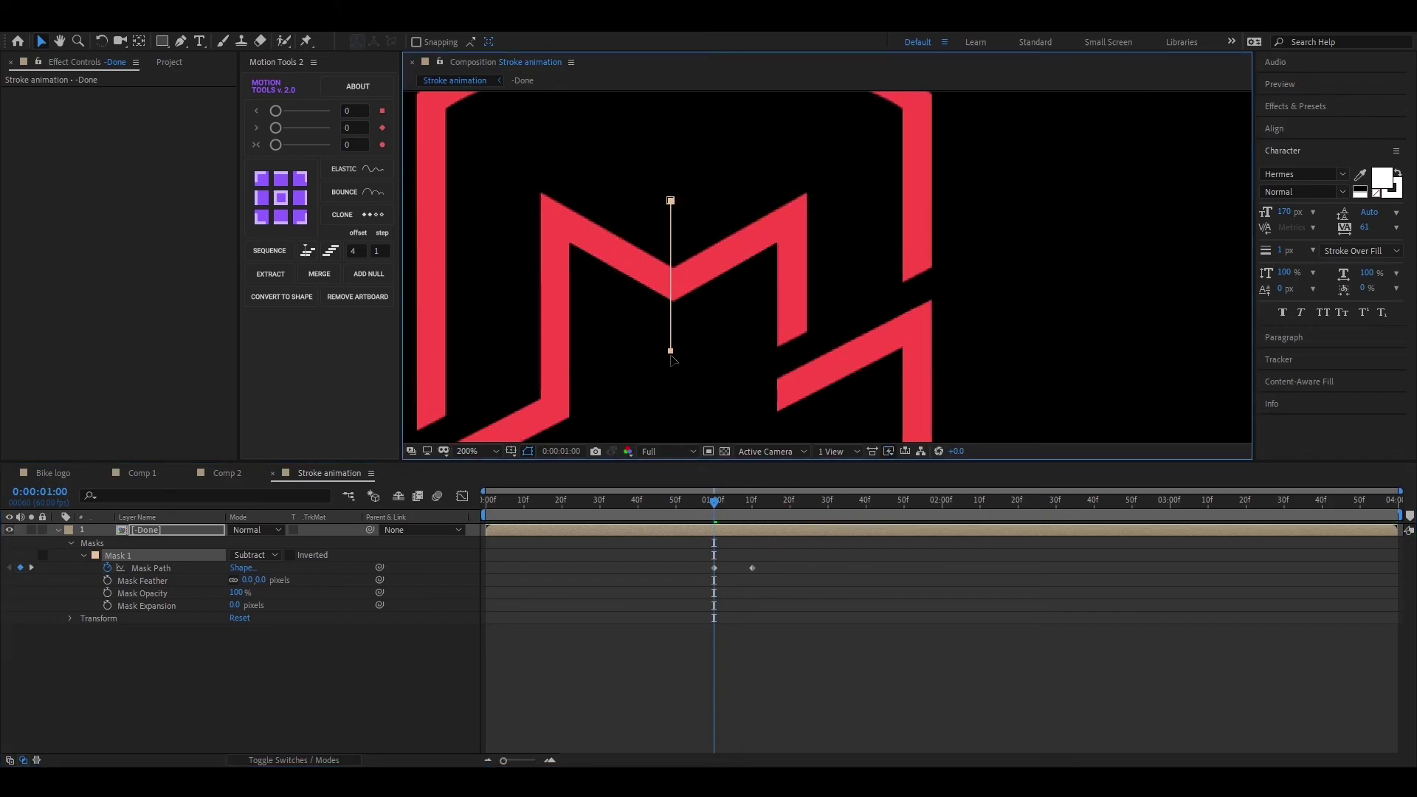
- Preview the mask opening in the M from the start of the composition
key("space")
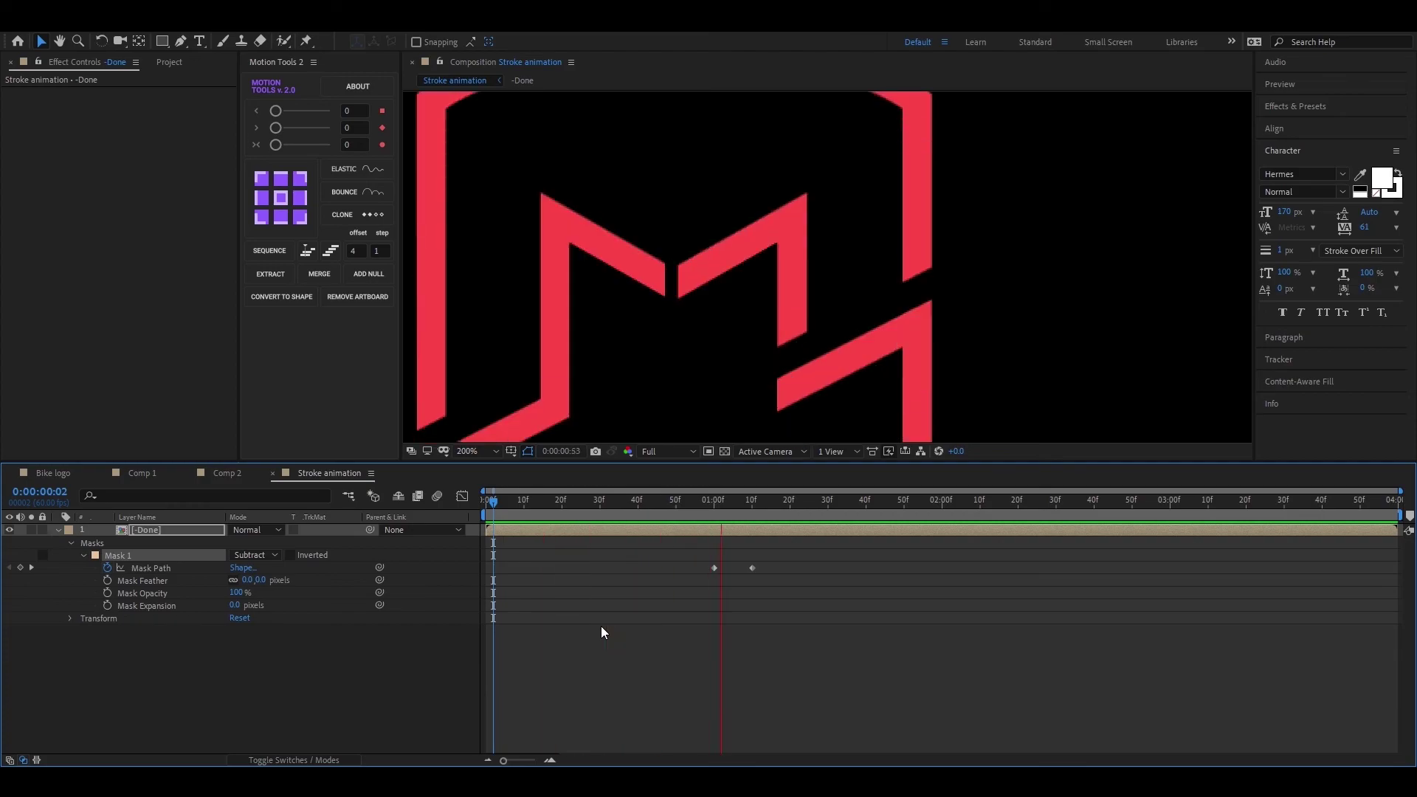
scroll(673, 287, "down", 1)
left_click_drag(896, 506, 485, 576)
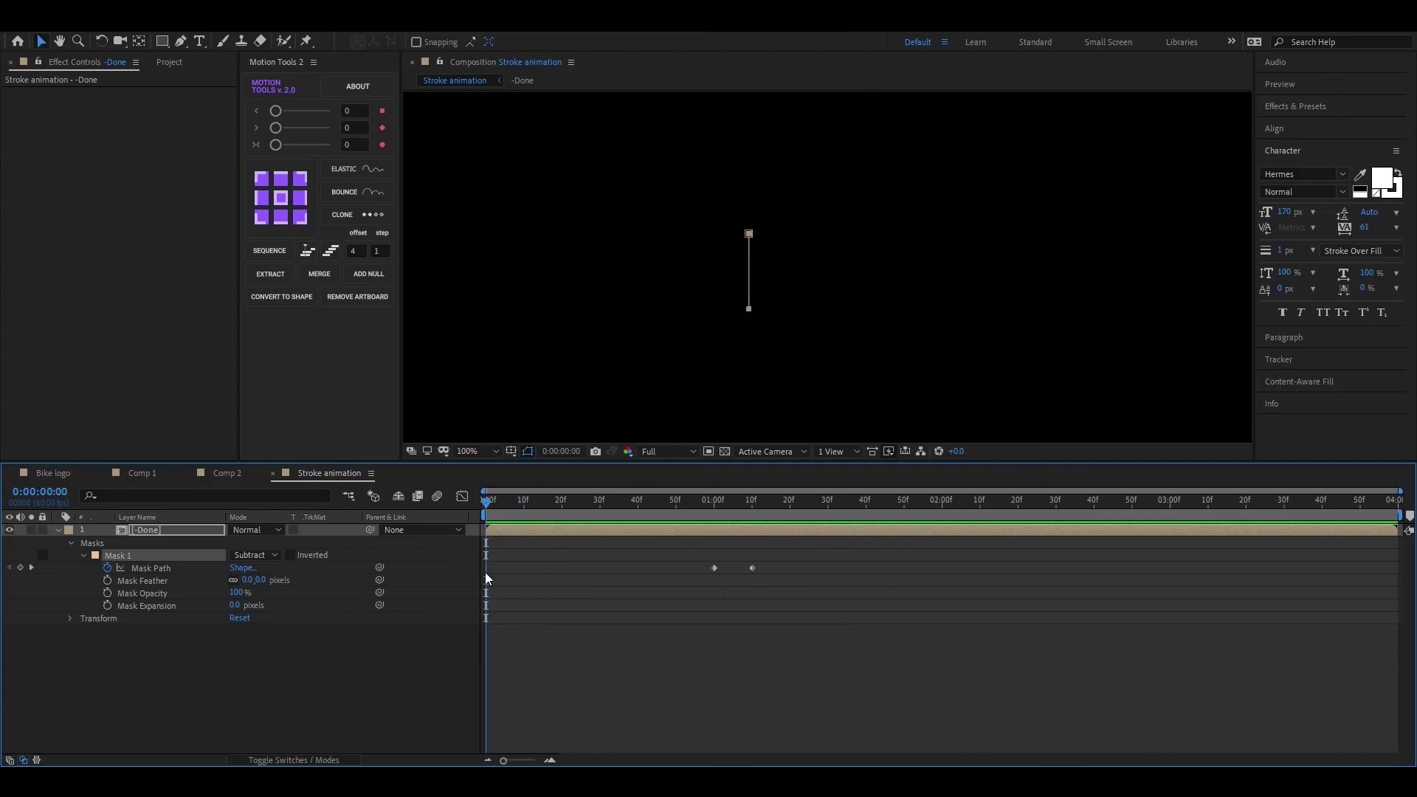
key("space")
key("space")
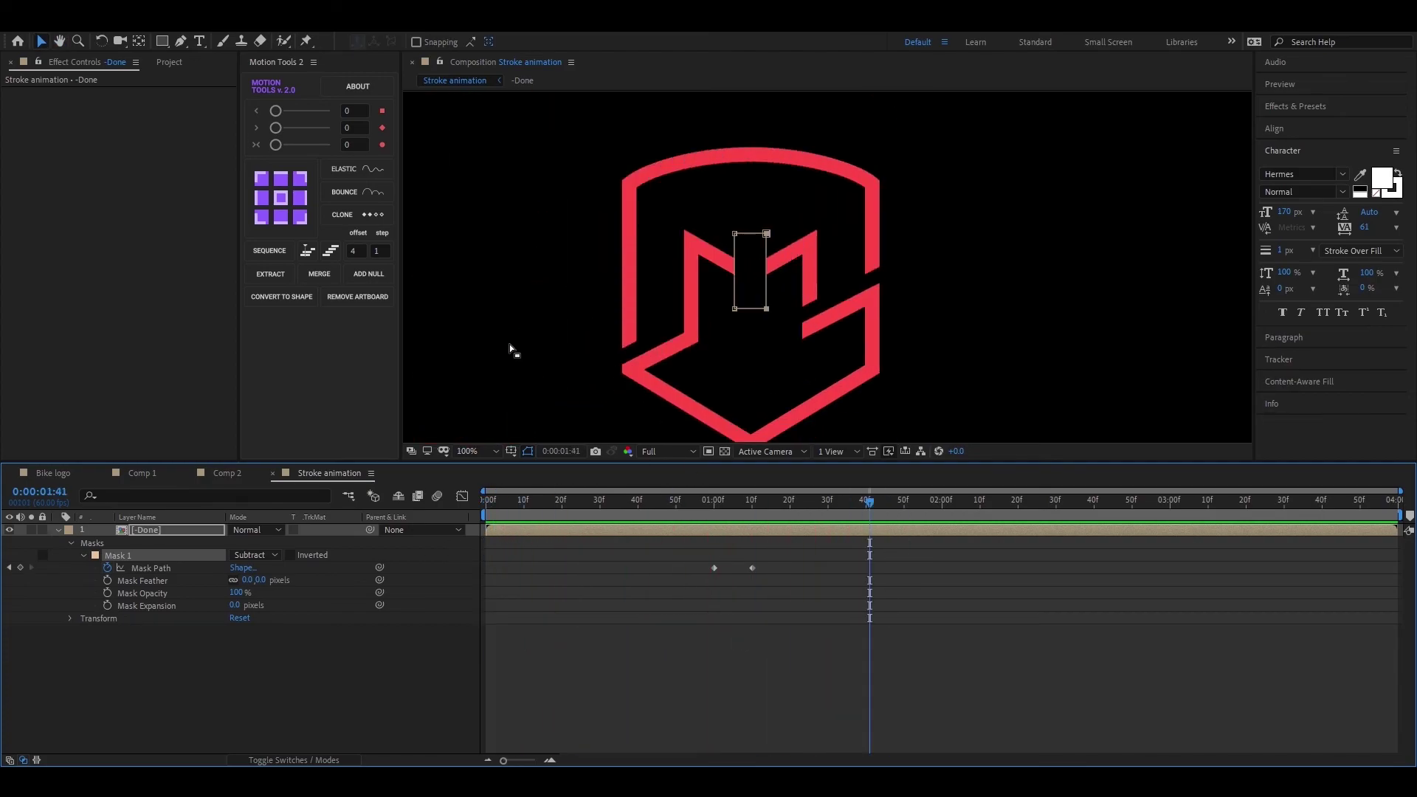
left_click(487, 451)
left_click(490, 478)
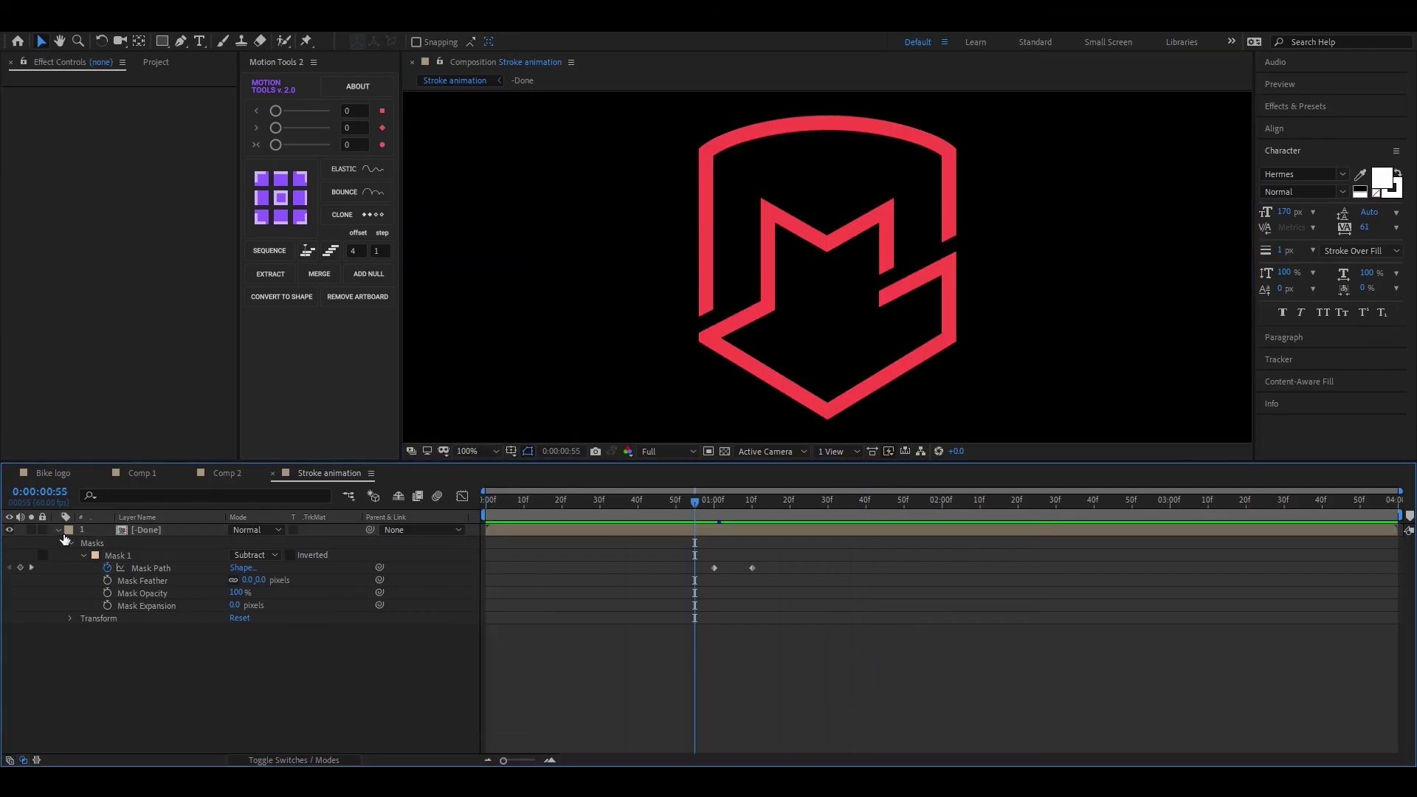
- Set a Rotation keyframe for the -Done layer at frame 20
left_click(58, 530)
key("ctrl+a")
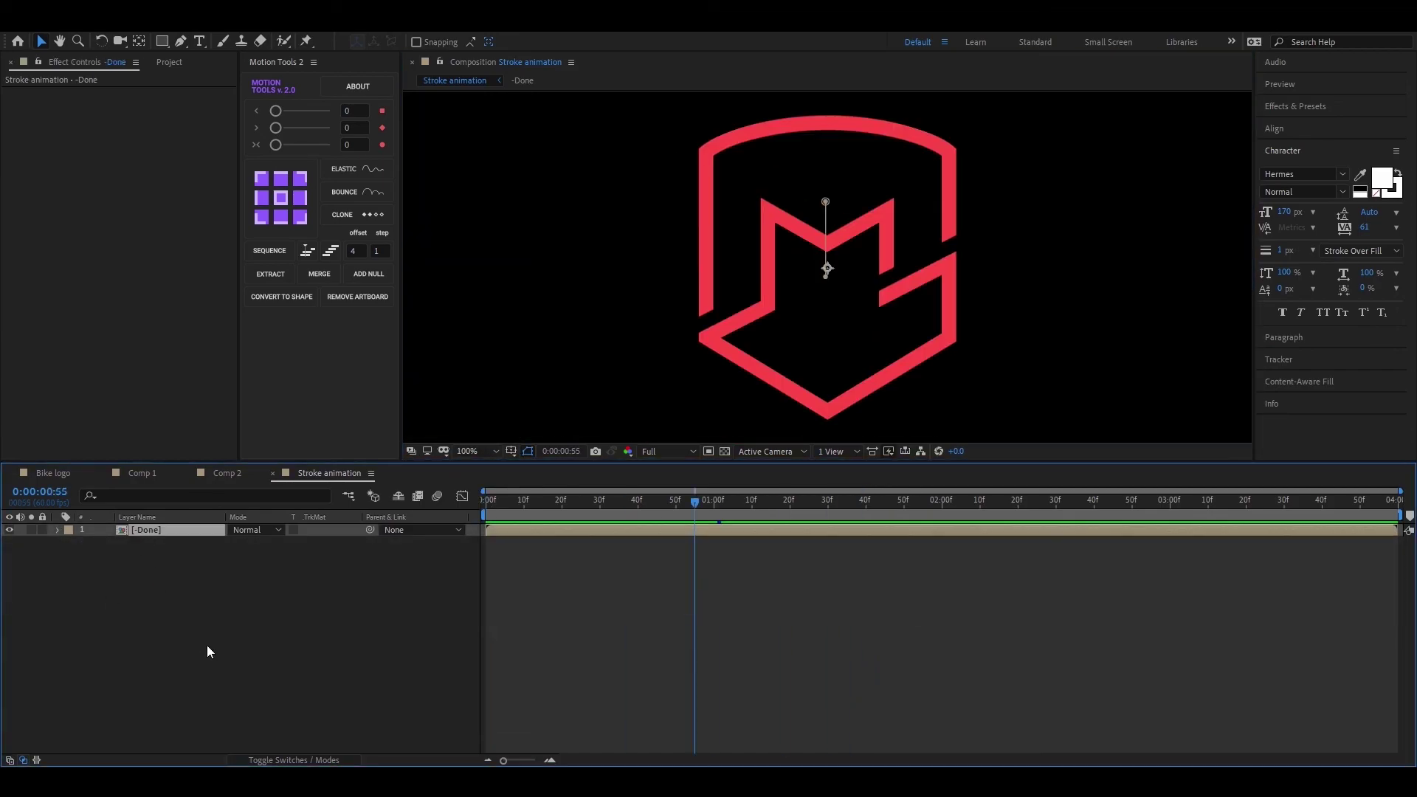
key("r")
mouse_move(566, 503)
left_mouse_down()
mouse_move(598, 511)
mouse_move(561, 515)
left_mouse_up()
key("comma")
left_click(721, 341)
key("shift+slash")
left_click(566, 502)
left_click(94, 542)
- Animate the -Done layer from enlarged and turned about half a turn at frame 0 to 100% scale and 0° at frame 50, with eased keyframes
key("Home")
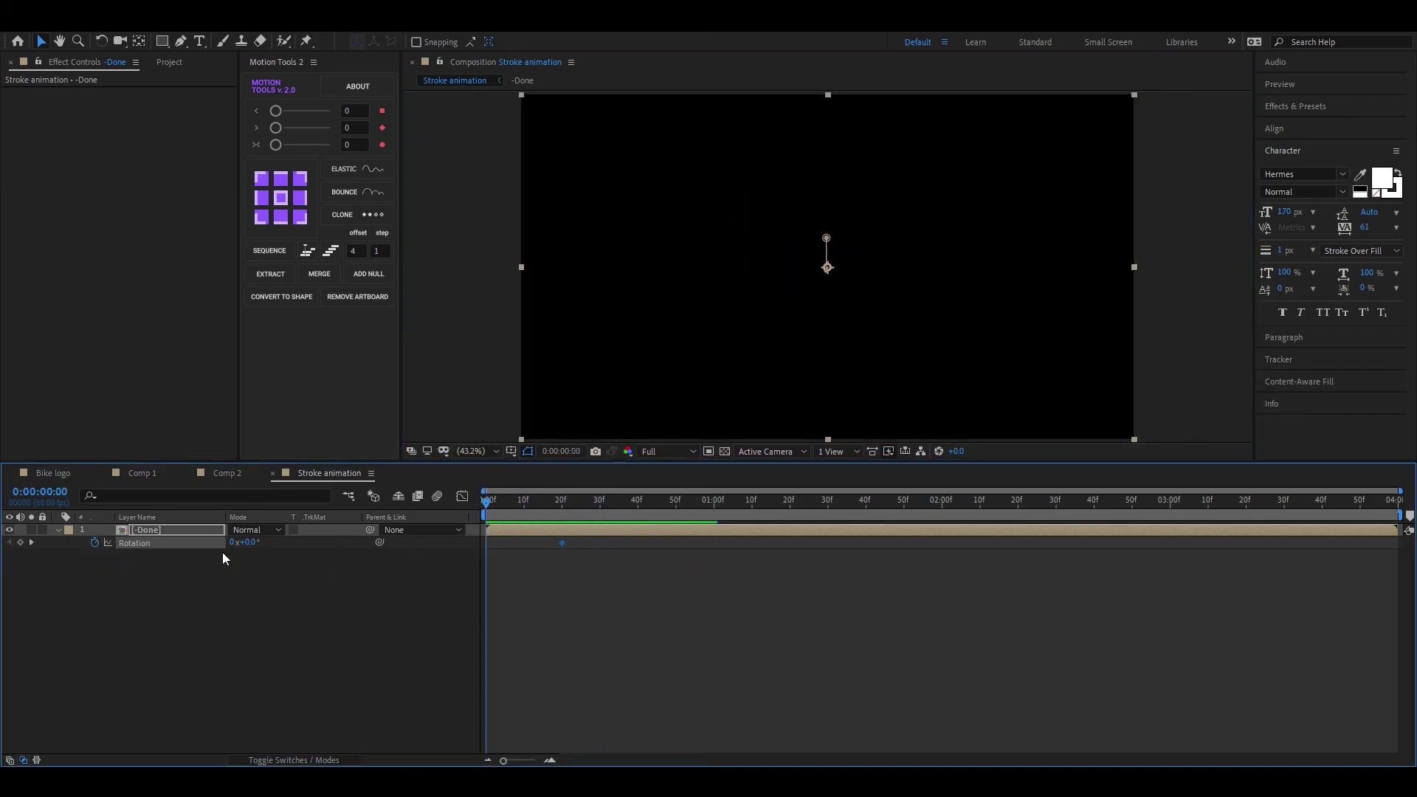
left_click_drag(243, 543, 377, 542)
left_click_drag(487, 503, 562, 502)
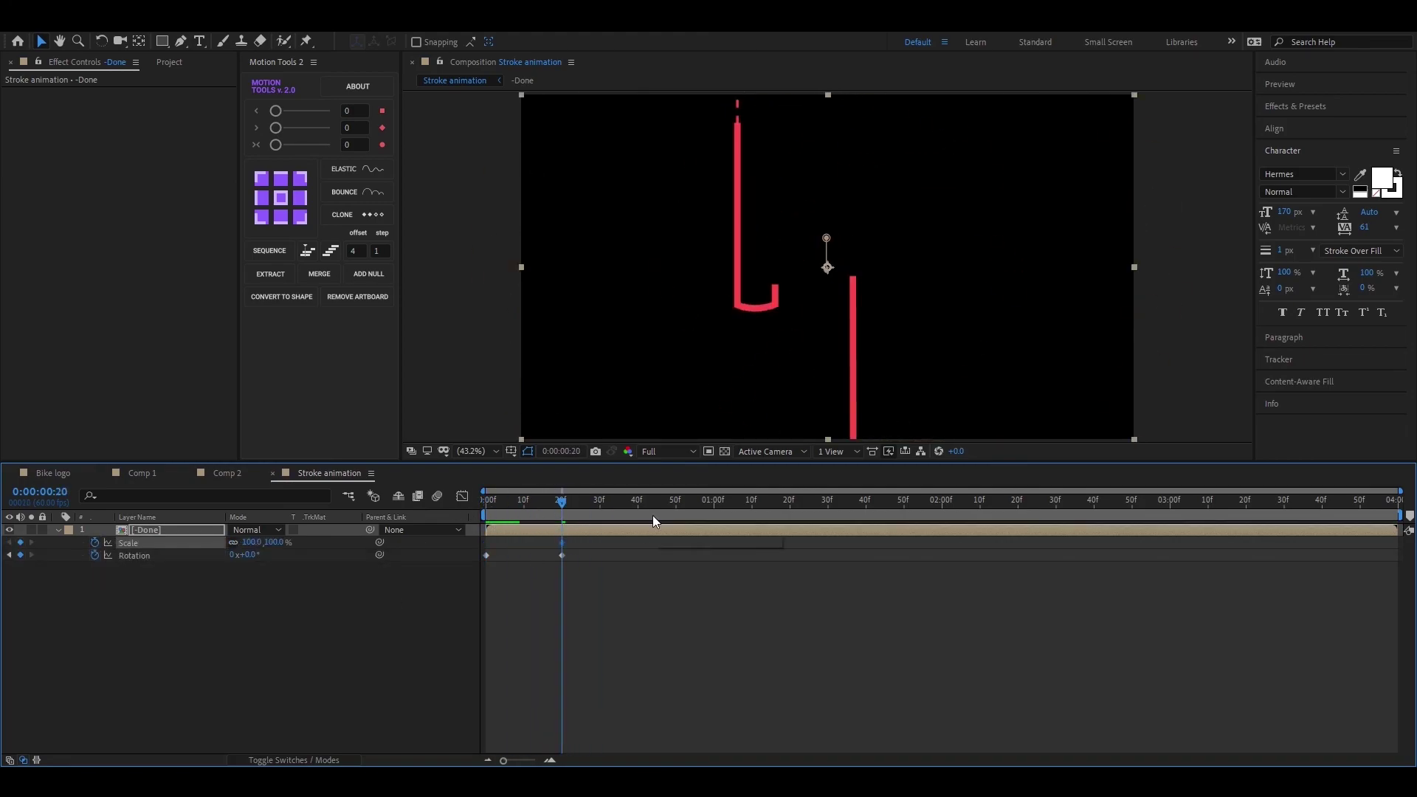
key("space")
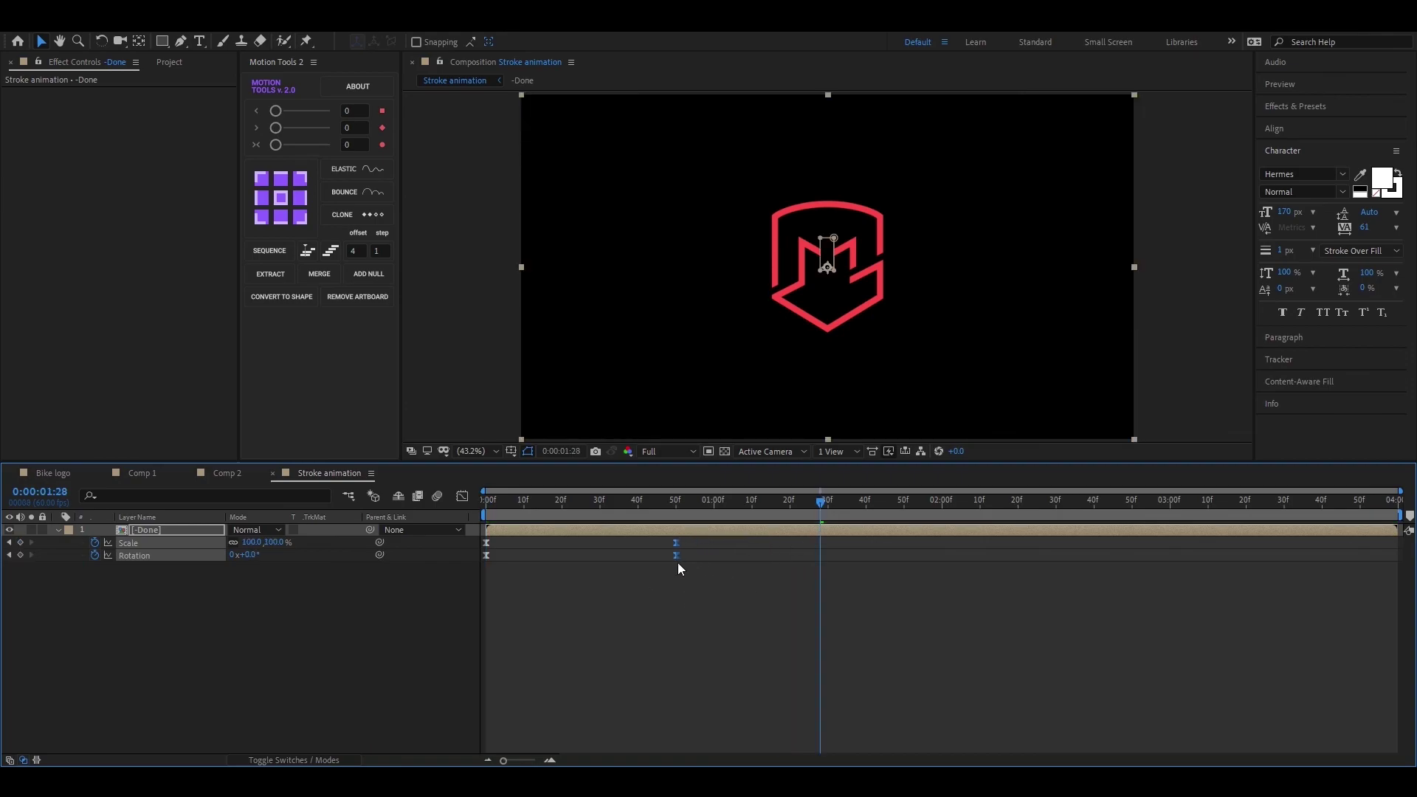
- Remove the Mask Path keyframes and delete Mask 1 from the -Done layer
left_click(636, 656)
left_click(612, 530)
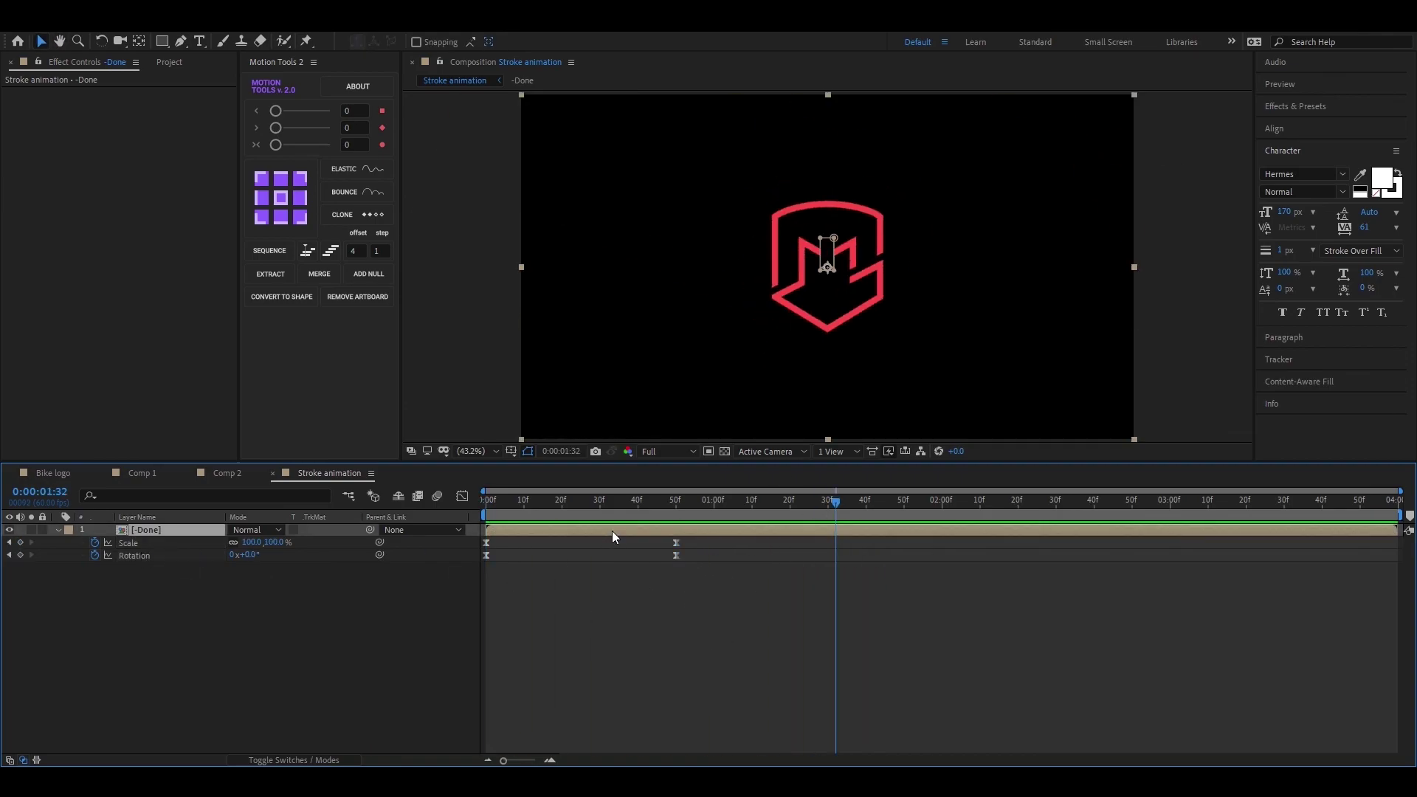
key("u")
left_click_drag(702, 568, 794, 542)
key("Delete")
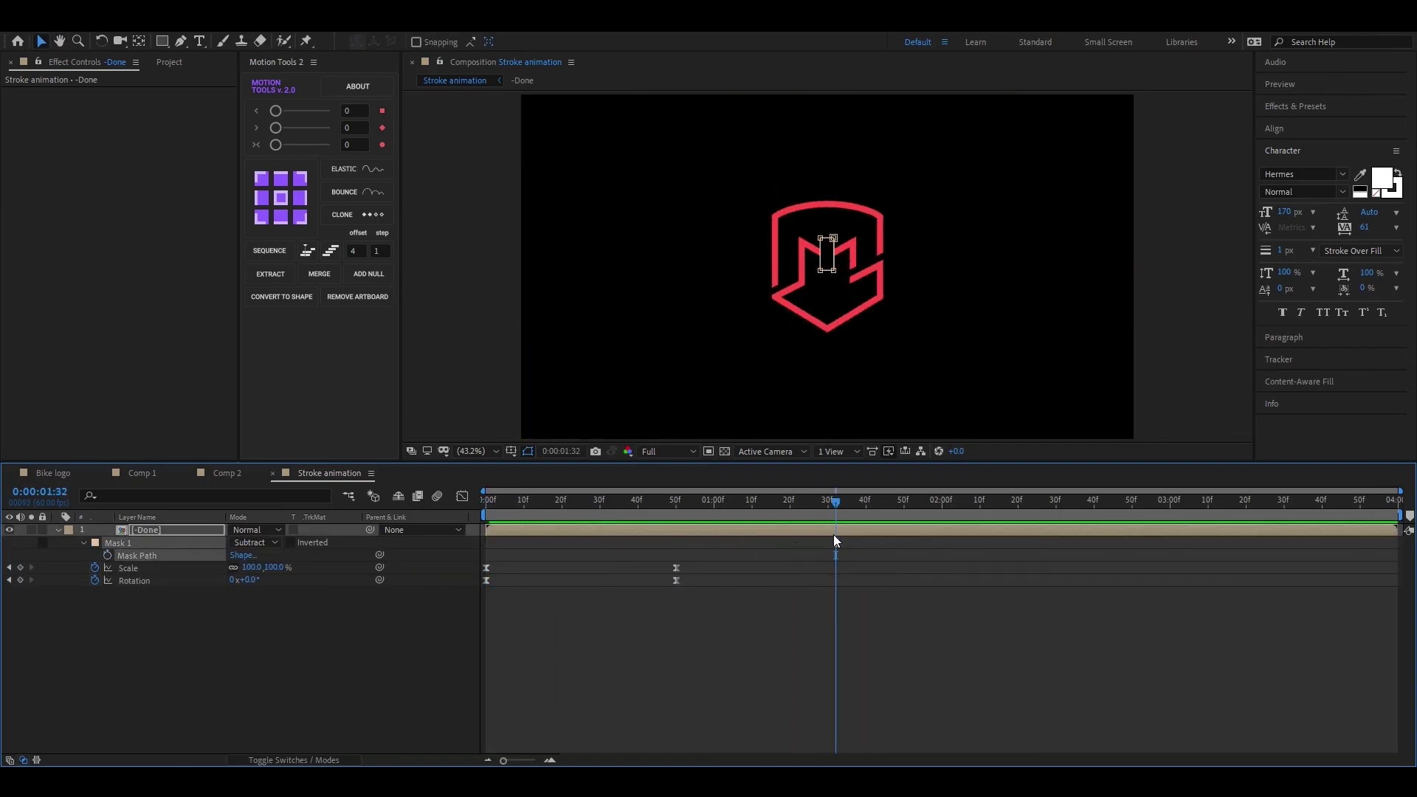
key("space")
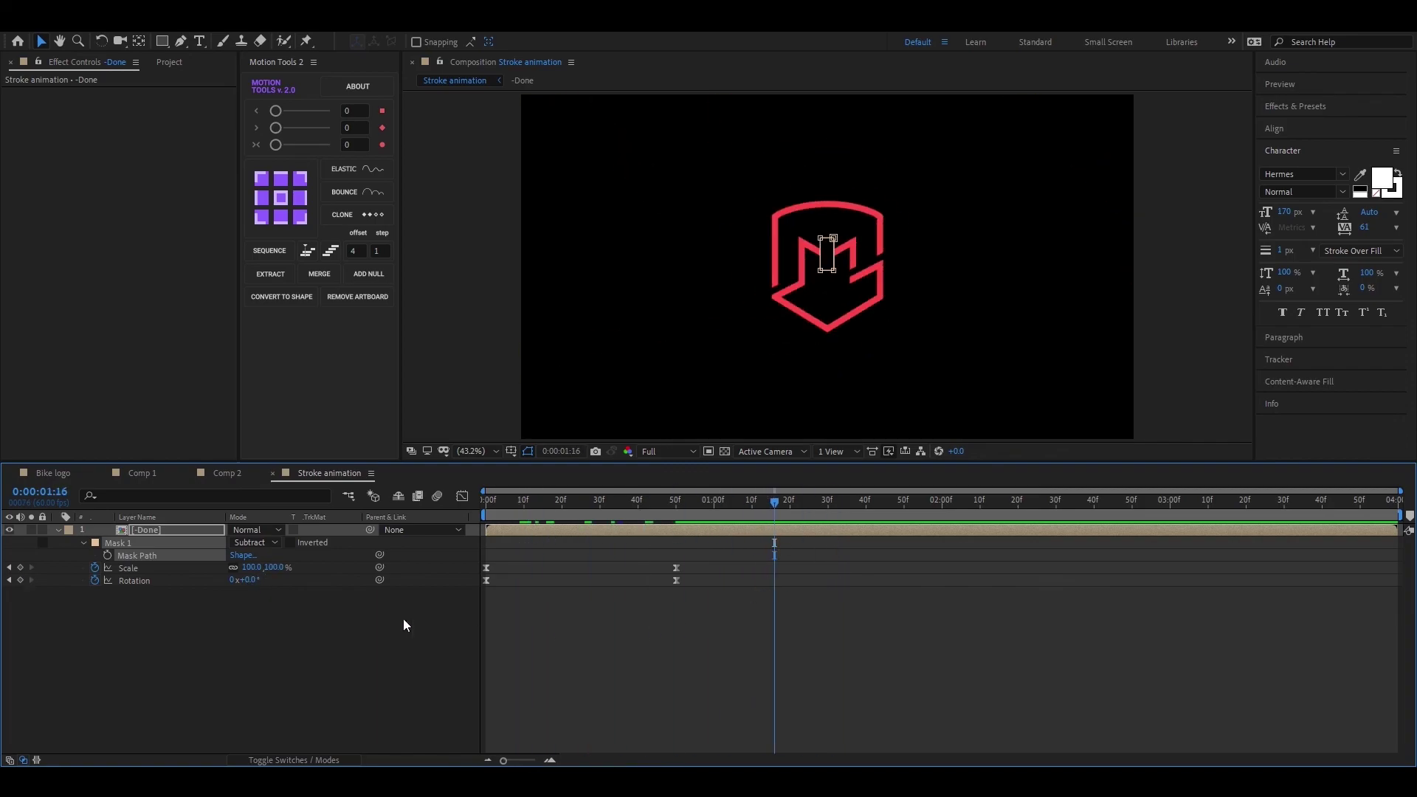
left_click(126, 542)
key("Delete")
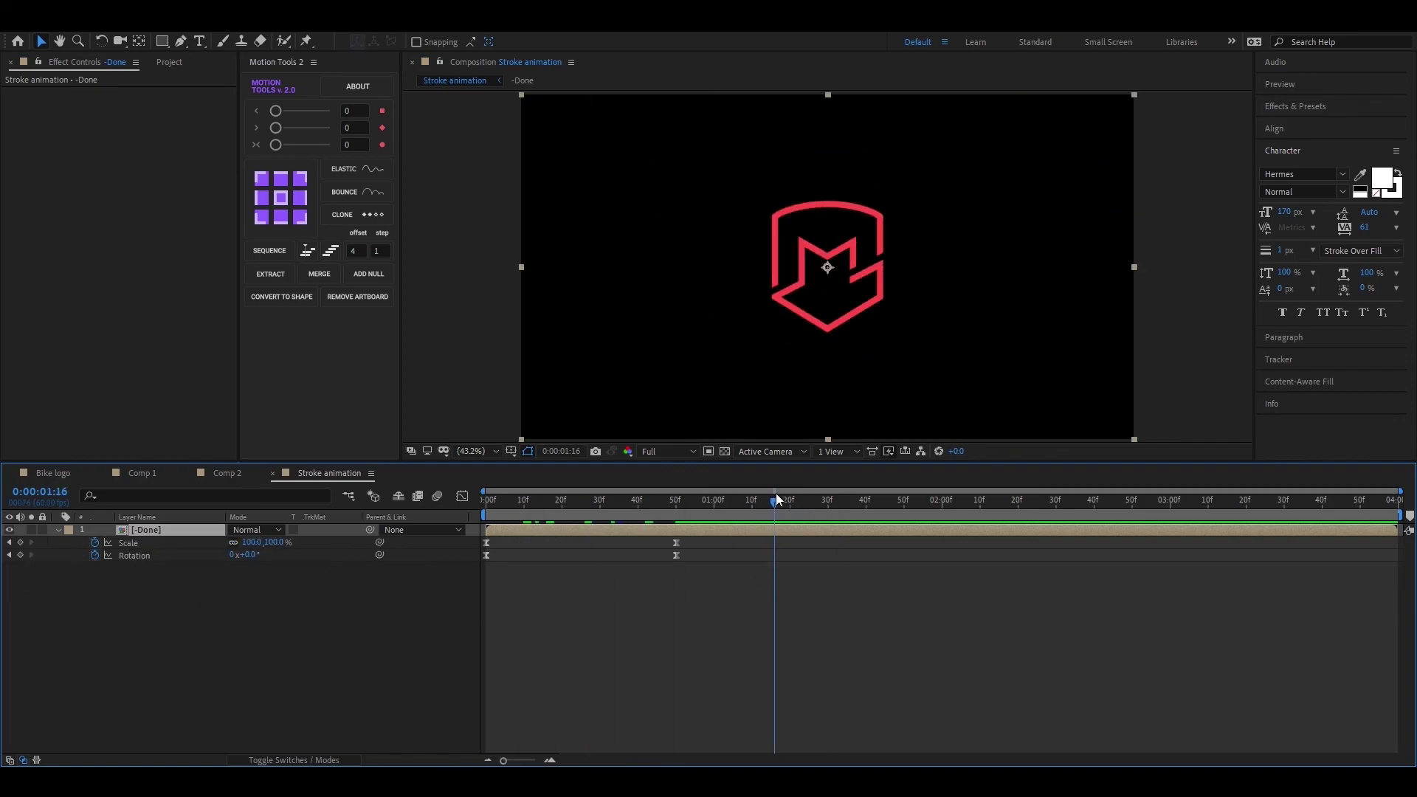
- Preview the rotating and scaling logo reveal, and open the Bike logo composition
key("space")
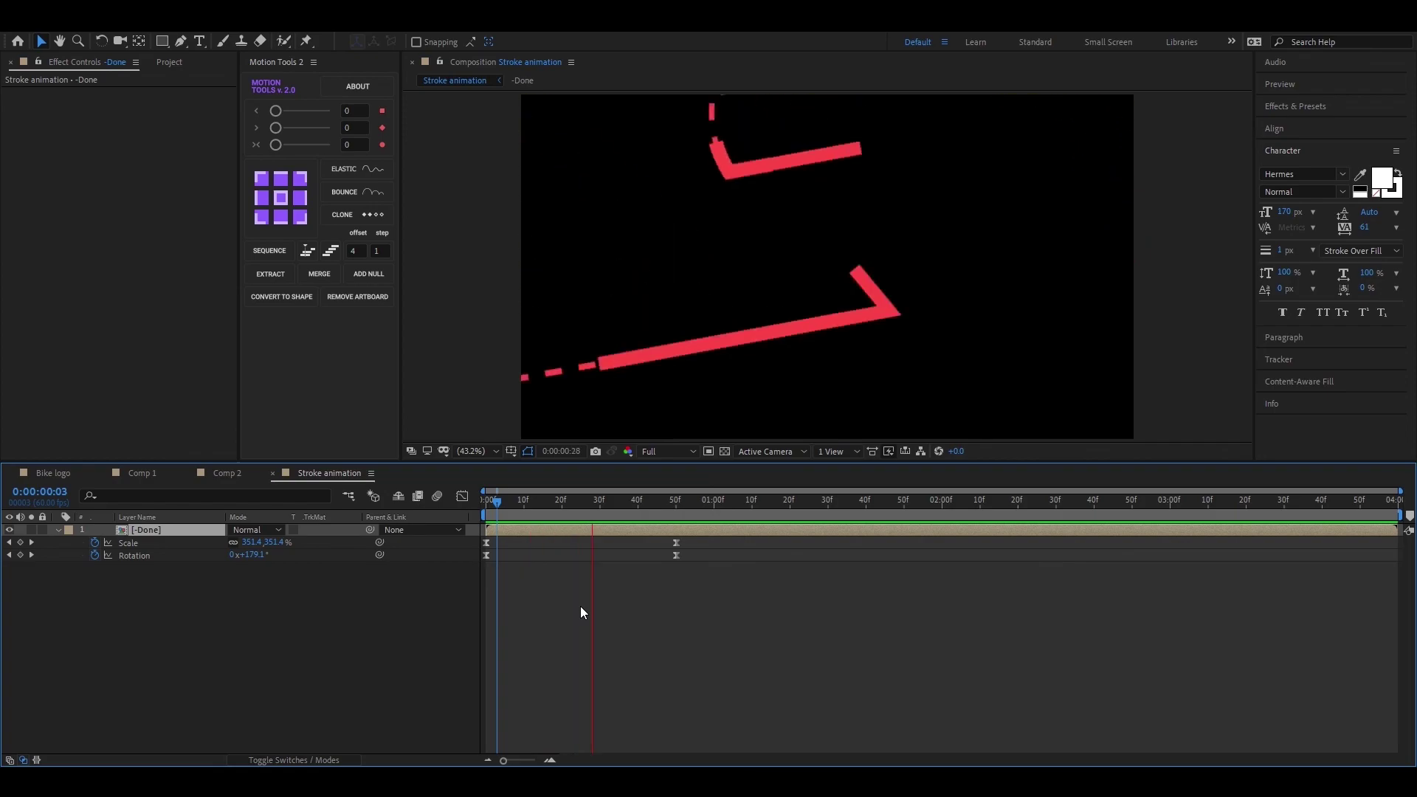
key("space")
left_click(54, 471)
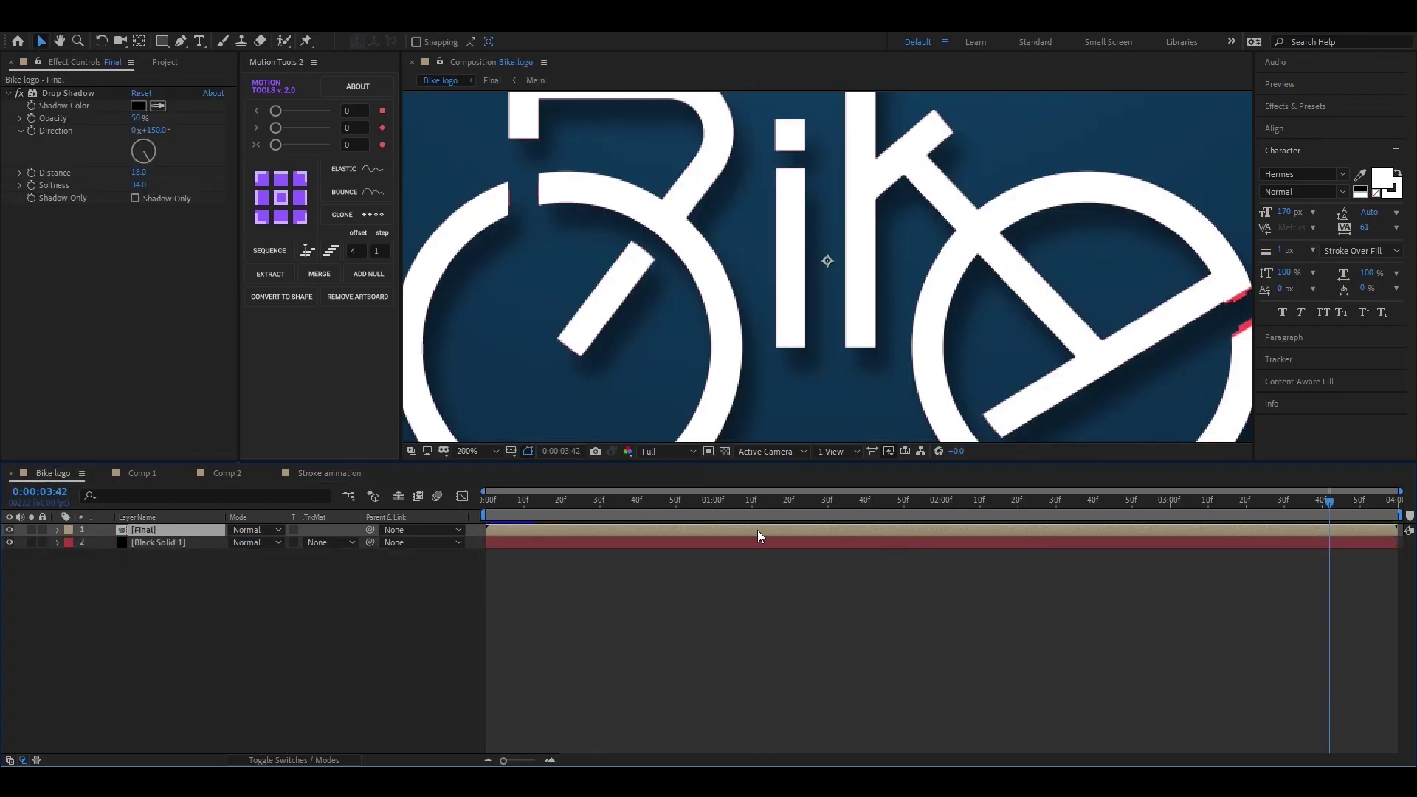